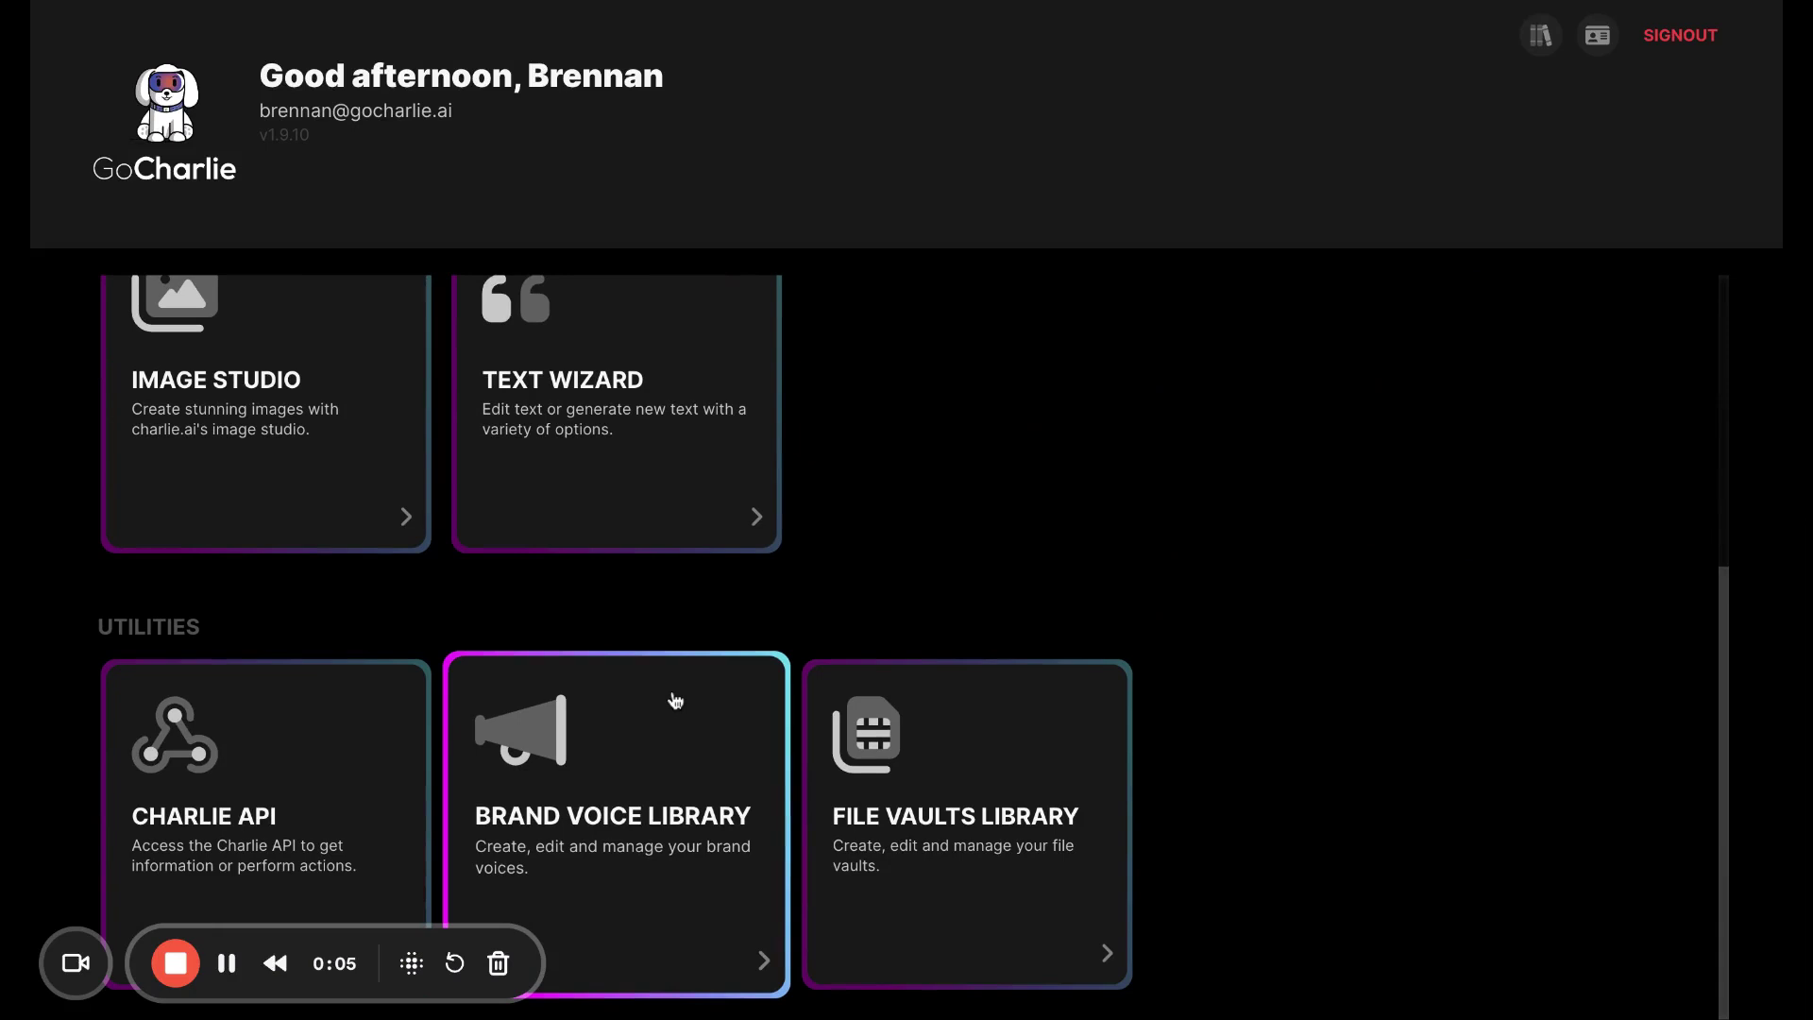
# - Open the Brand Voice Library and browse the saved voices, such as Donut Bank - Fall Campaign
pyautogui.click(532, 743)
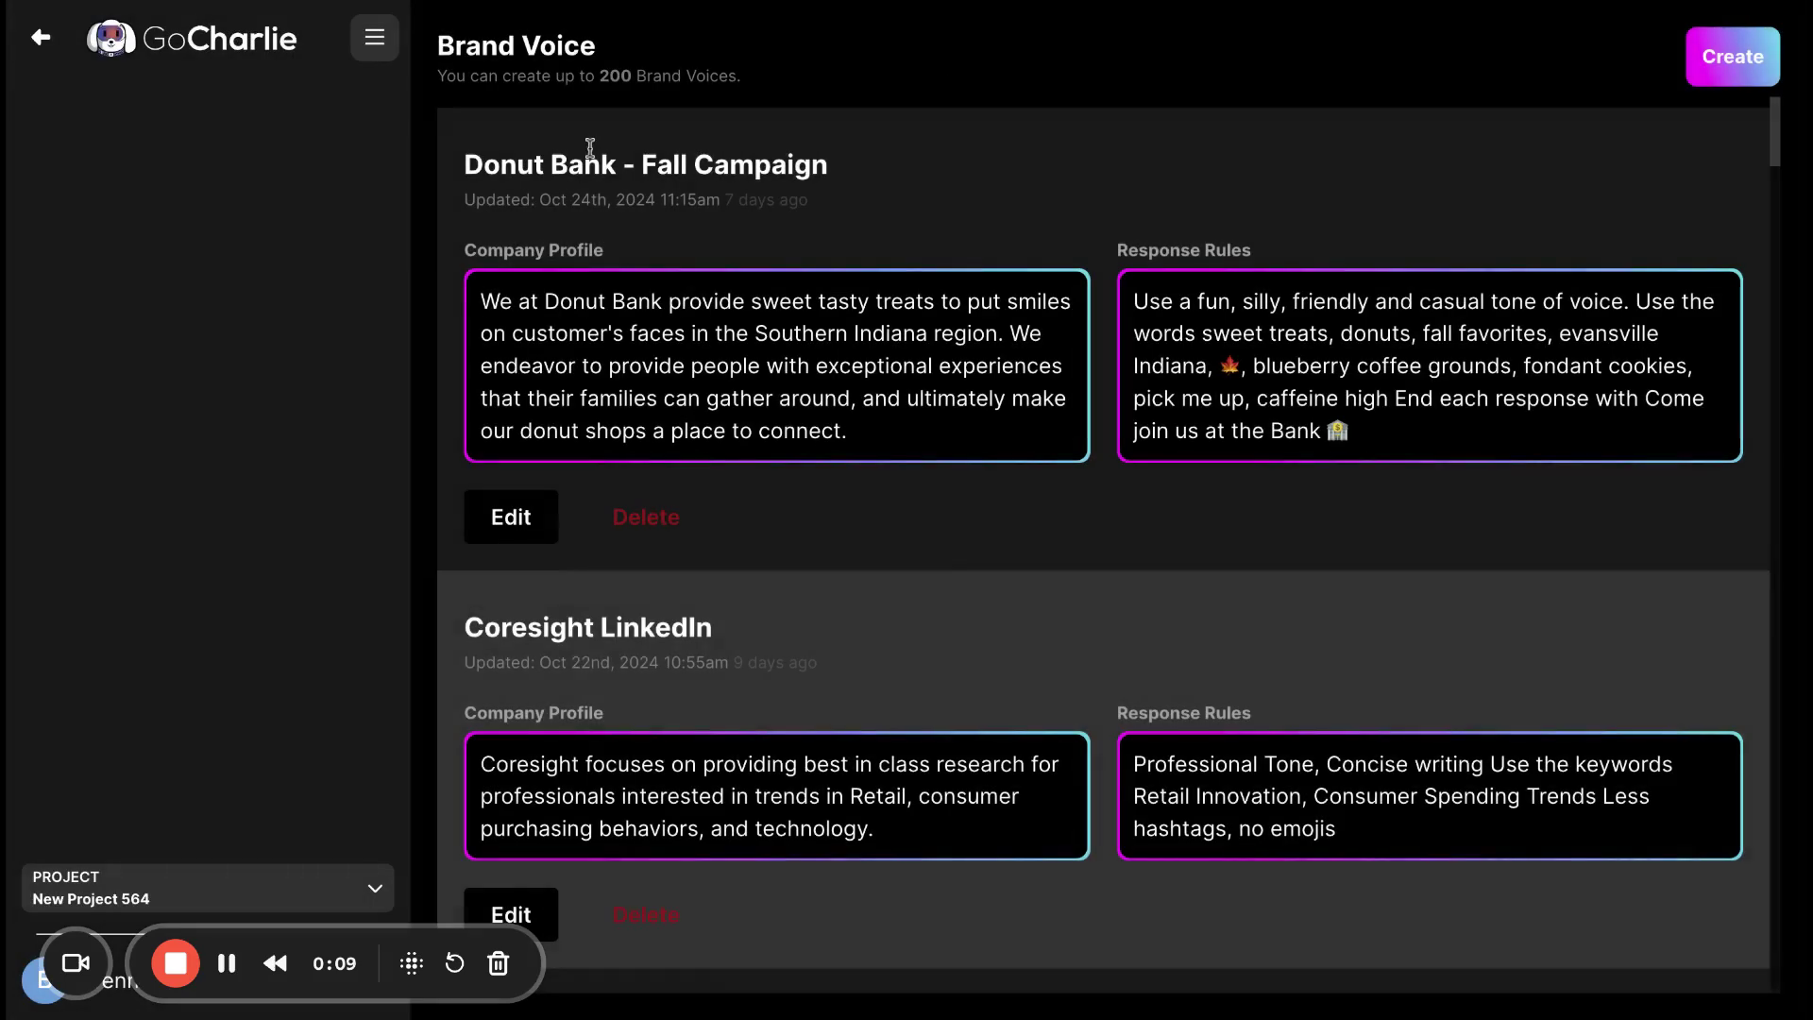
pyautogui.scroll(-1, 875, 407)
pyautogui.scroll(1, 875, 407)
pyautogui.scroll(-8, 1118, 586)
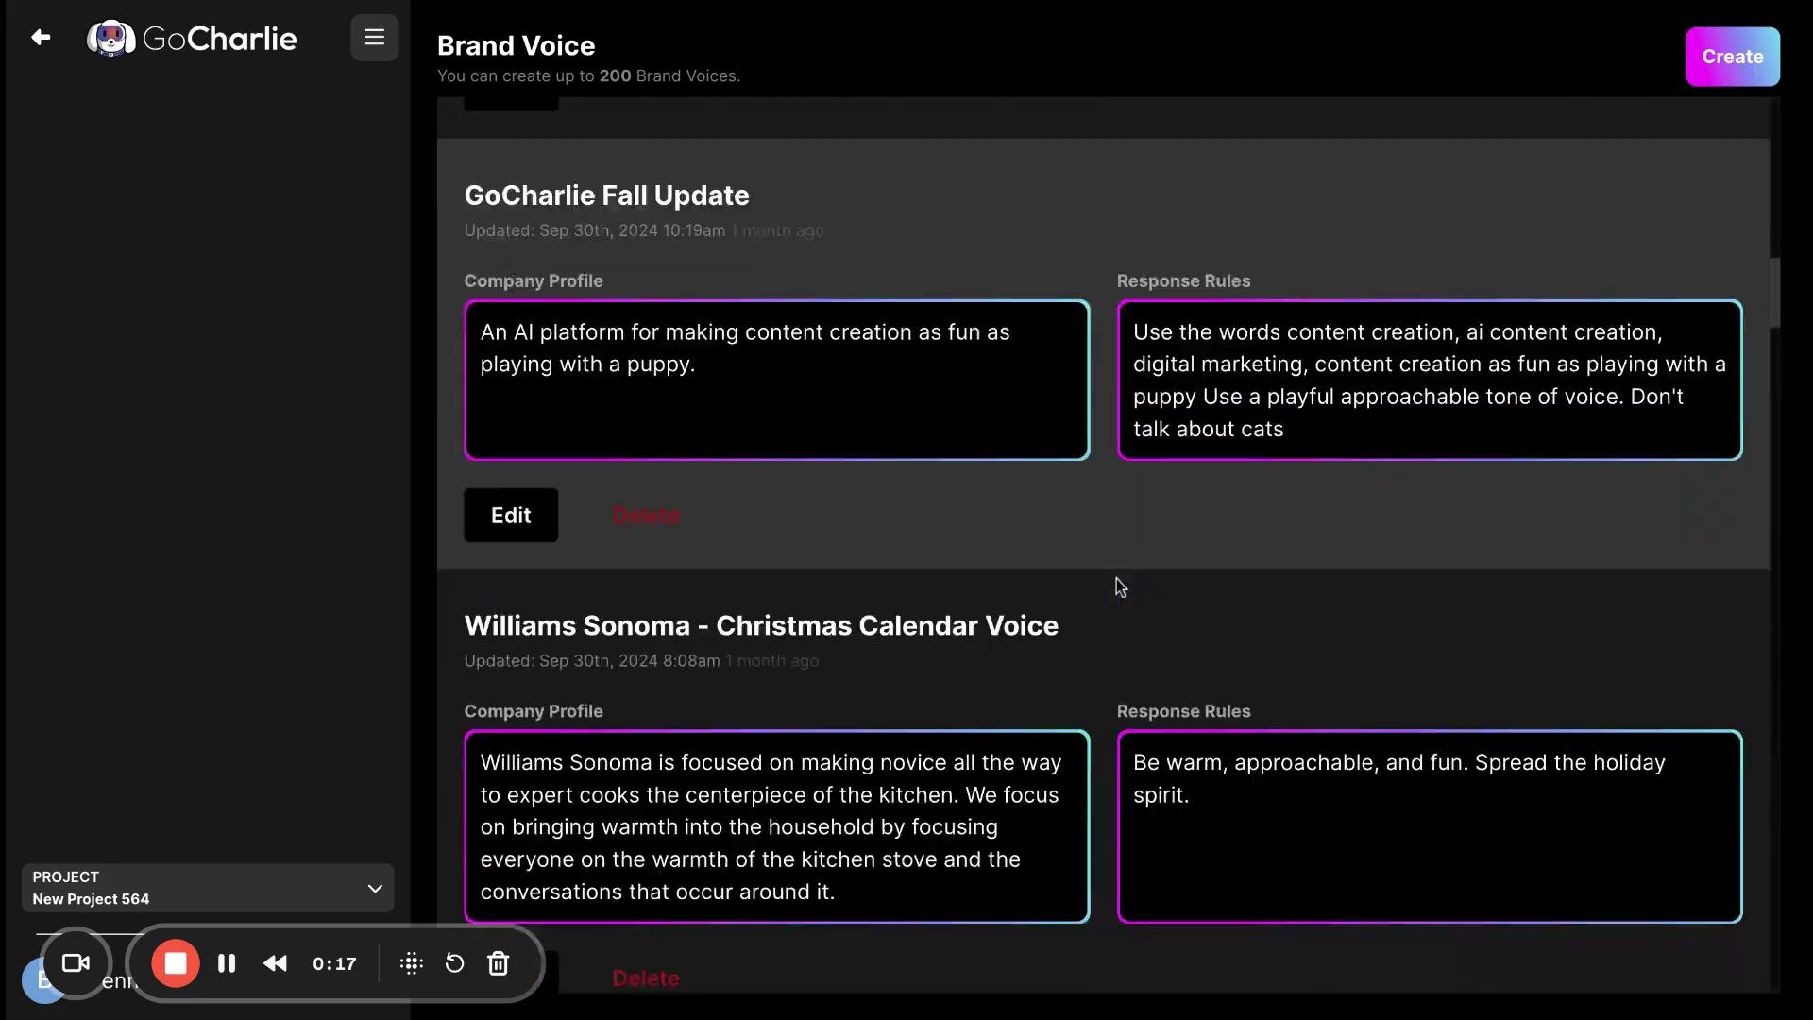
pyautogui.scroll(-10, 1116, 578)
pyautogui.scroll(20, 1116, 578)
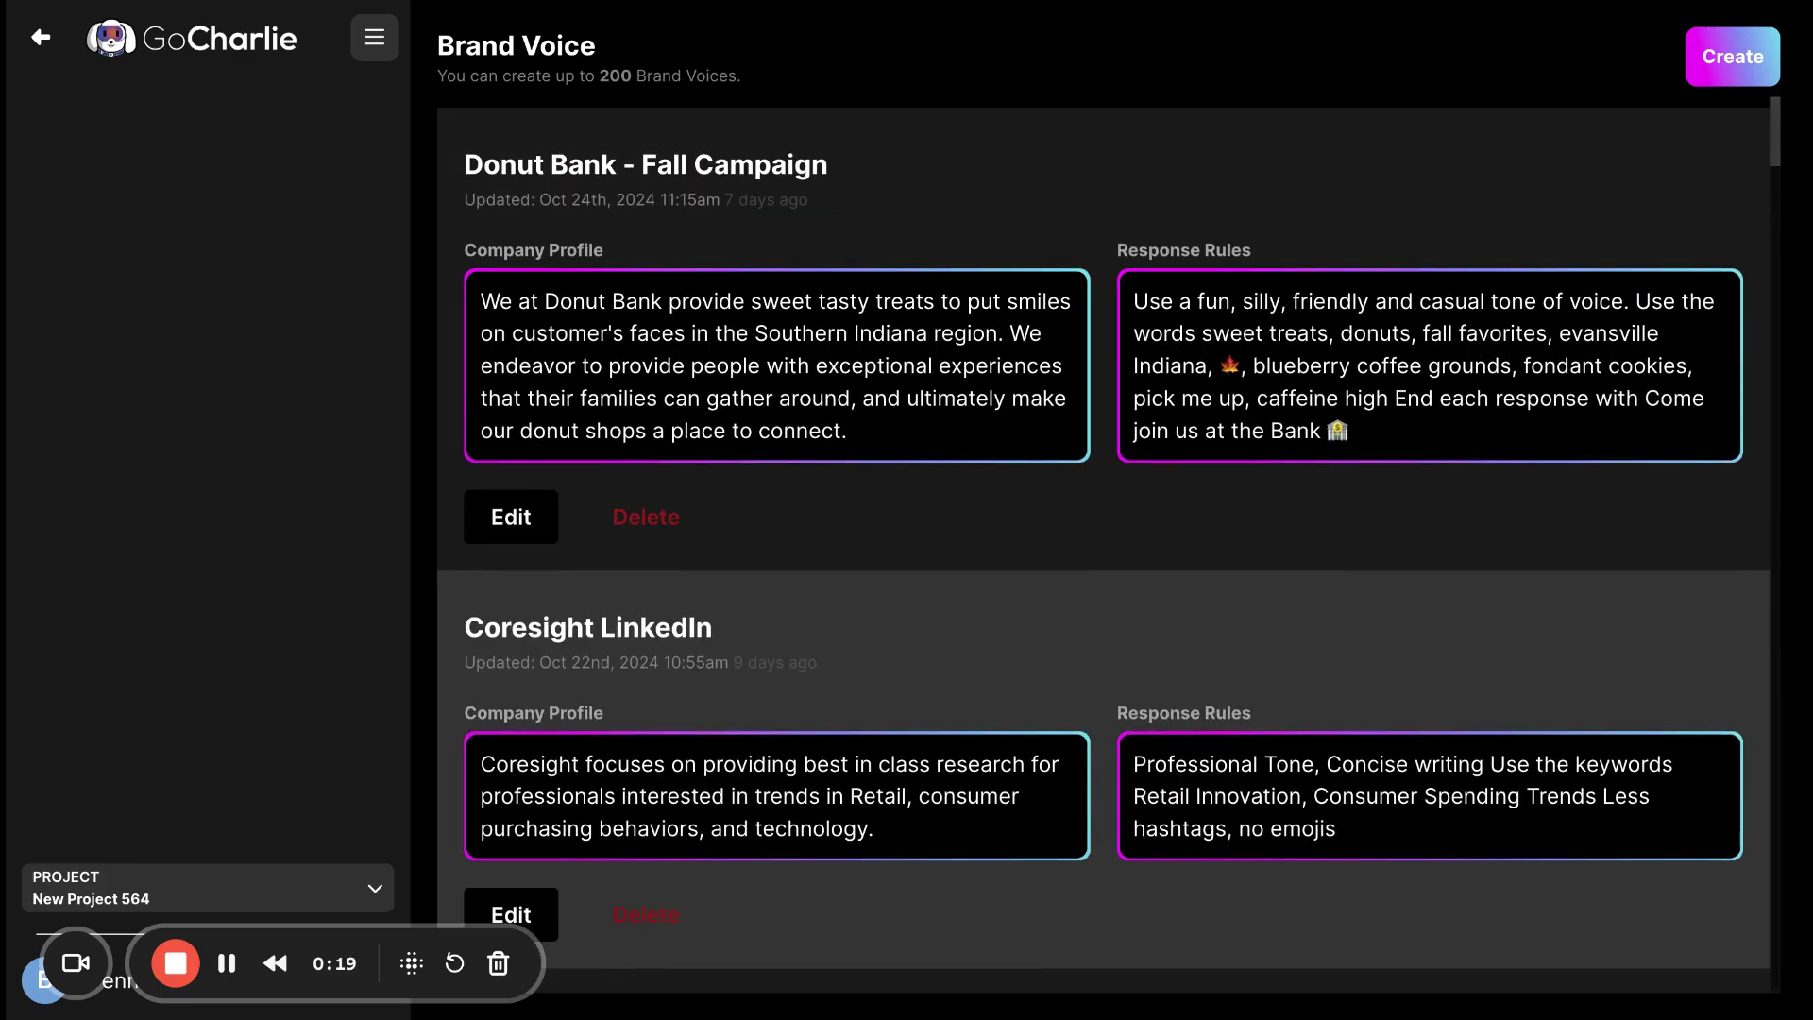
# - Start a new brand voice named 'Donut Bank - Holiday Campaign'
pyautogui.click(1720, 63)
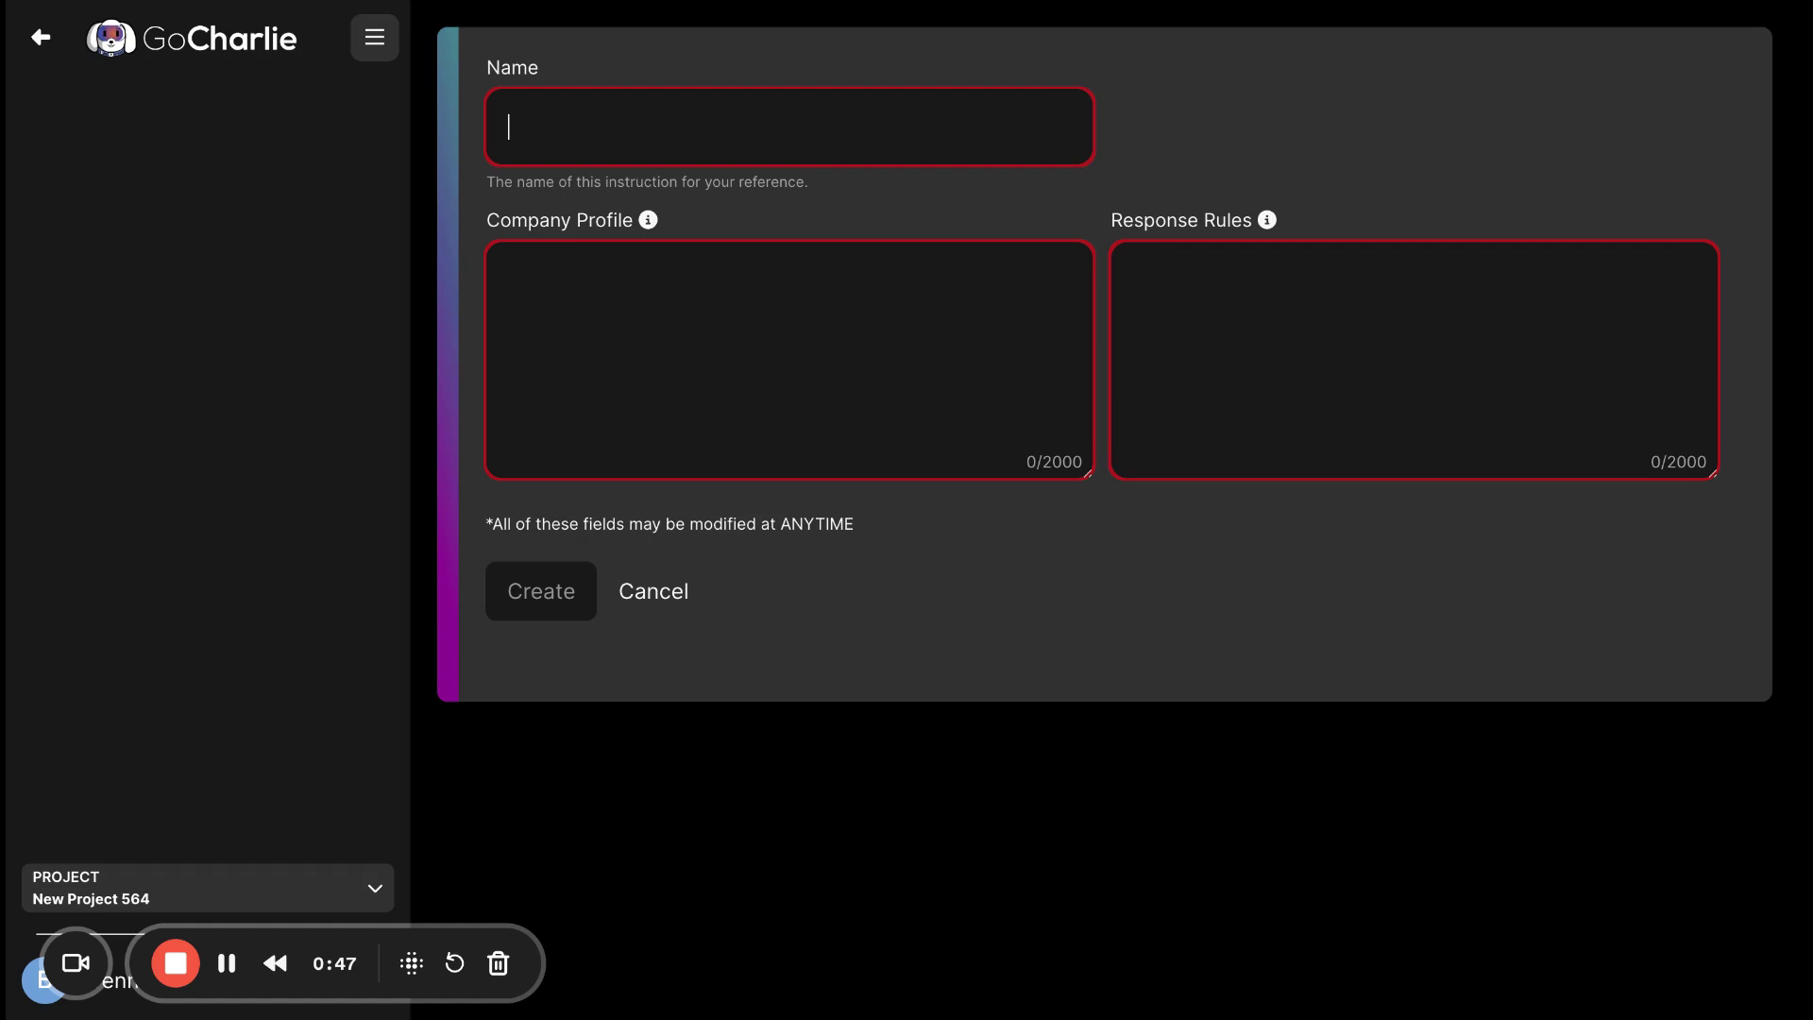
pyautogui.write('Donut Bank')
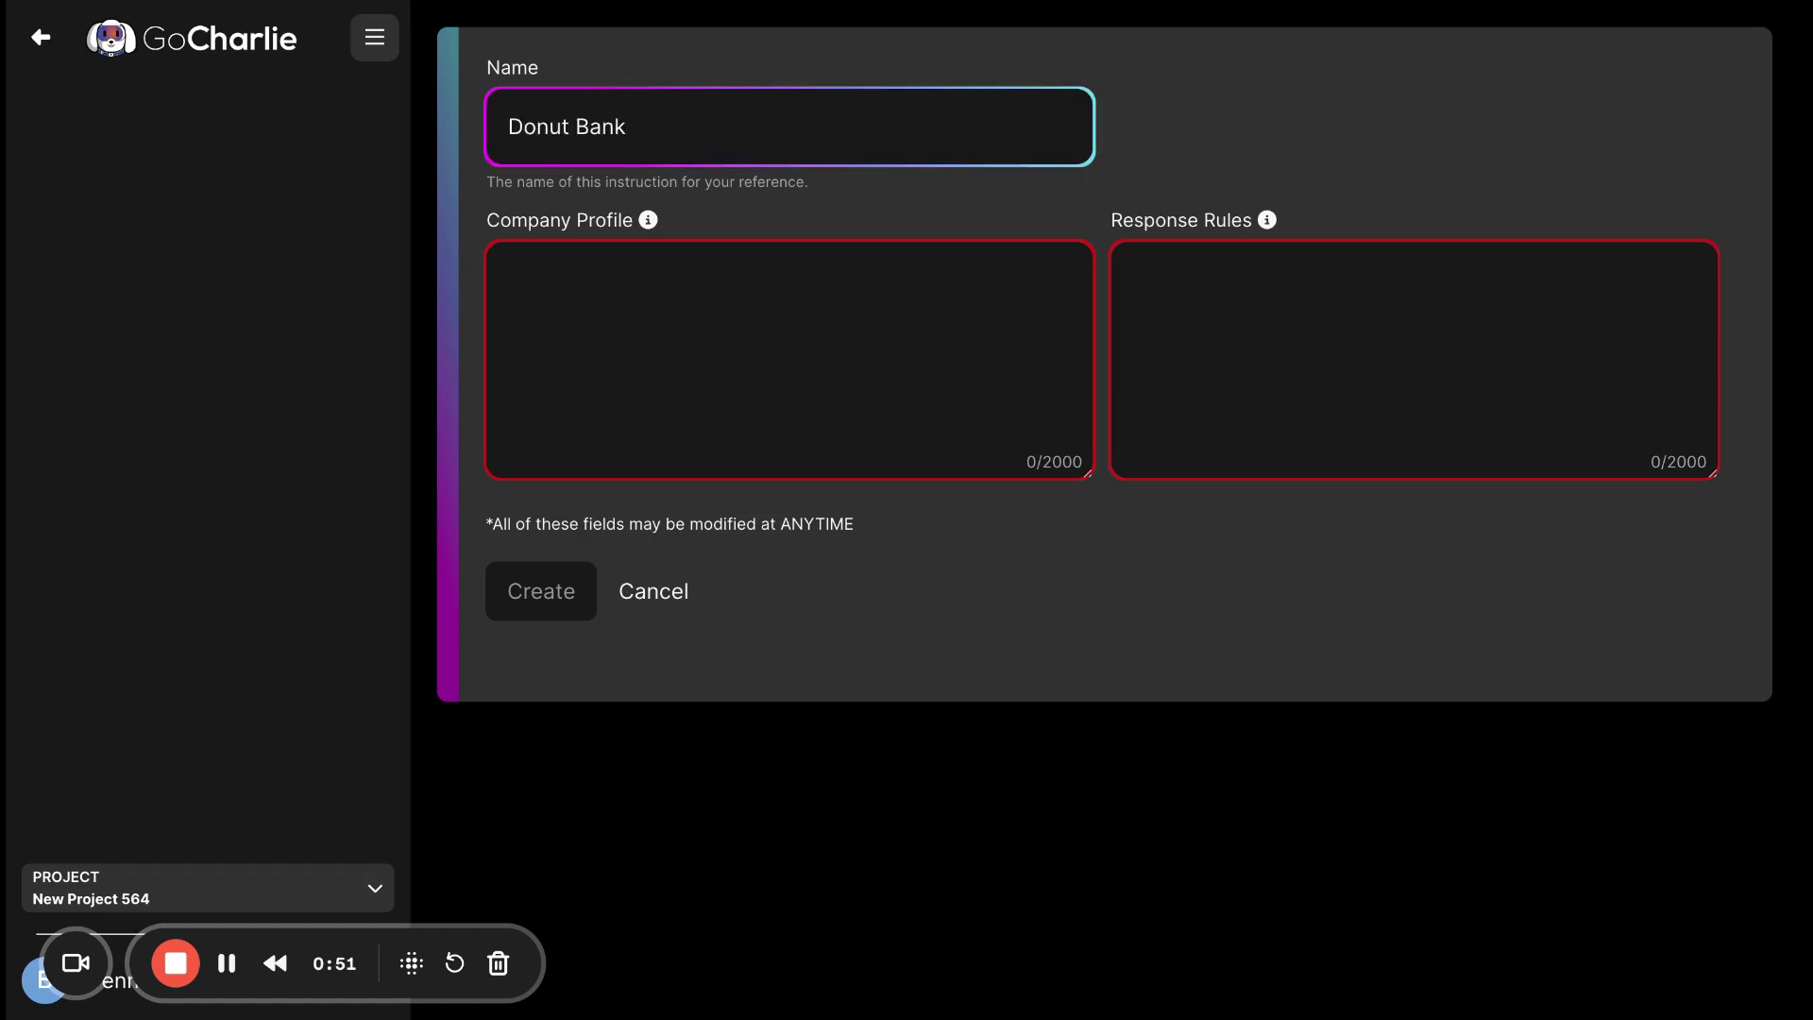
pyautogui.write(' - Holiday Campaign')
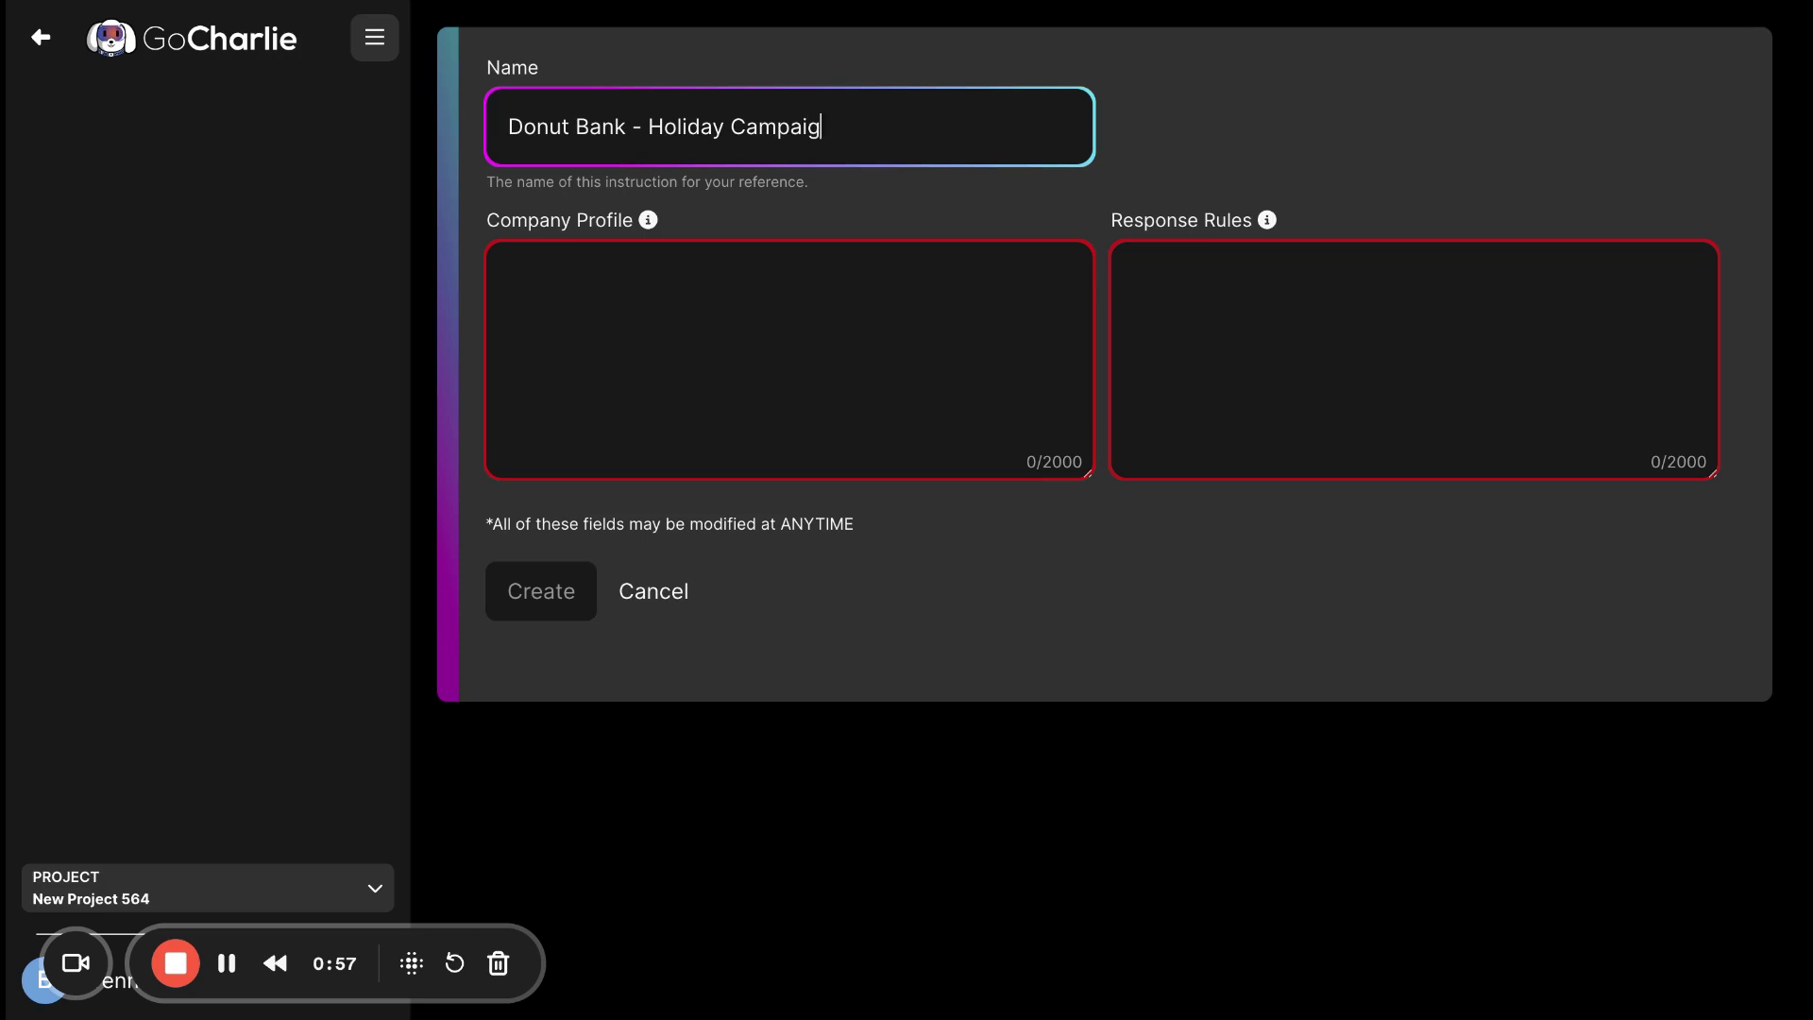
pyautogui.click(720, 310)
pyautogui.click(824, 126)
pyautogui.click(648, 220)
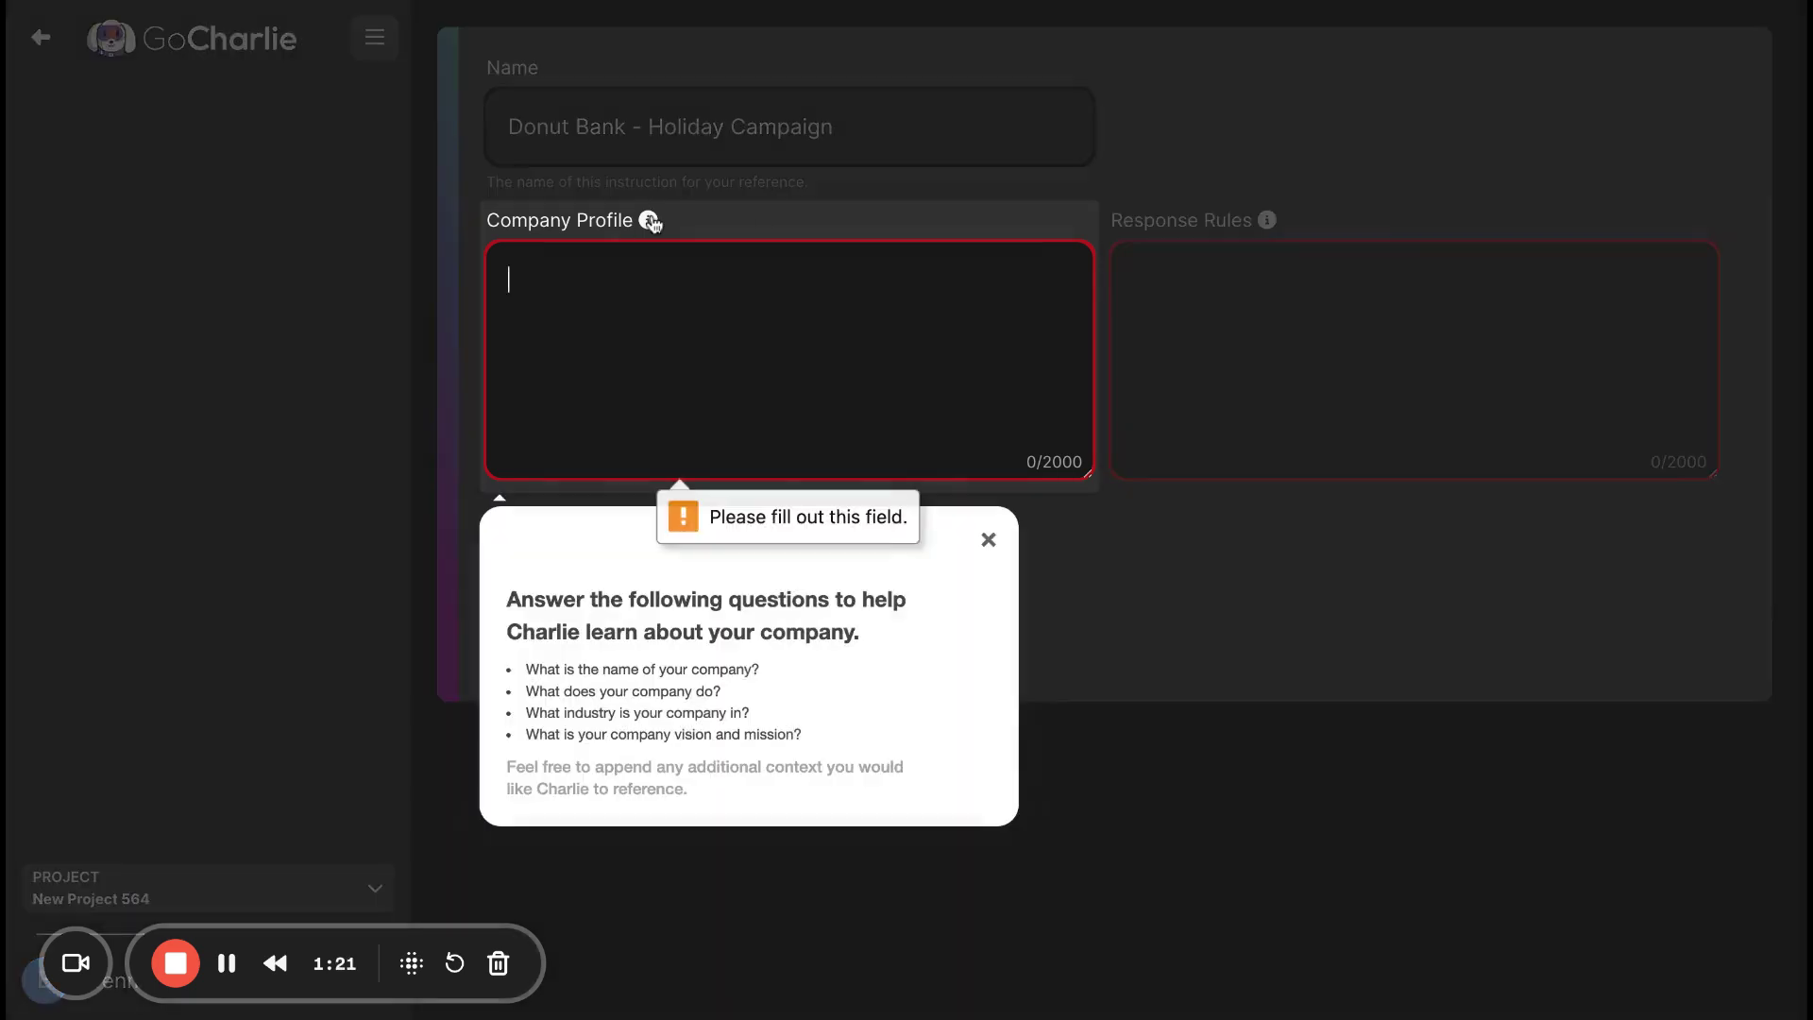
pyautogui.click(986, 542)
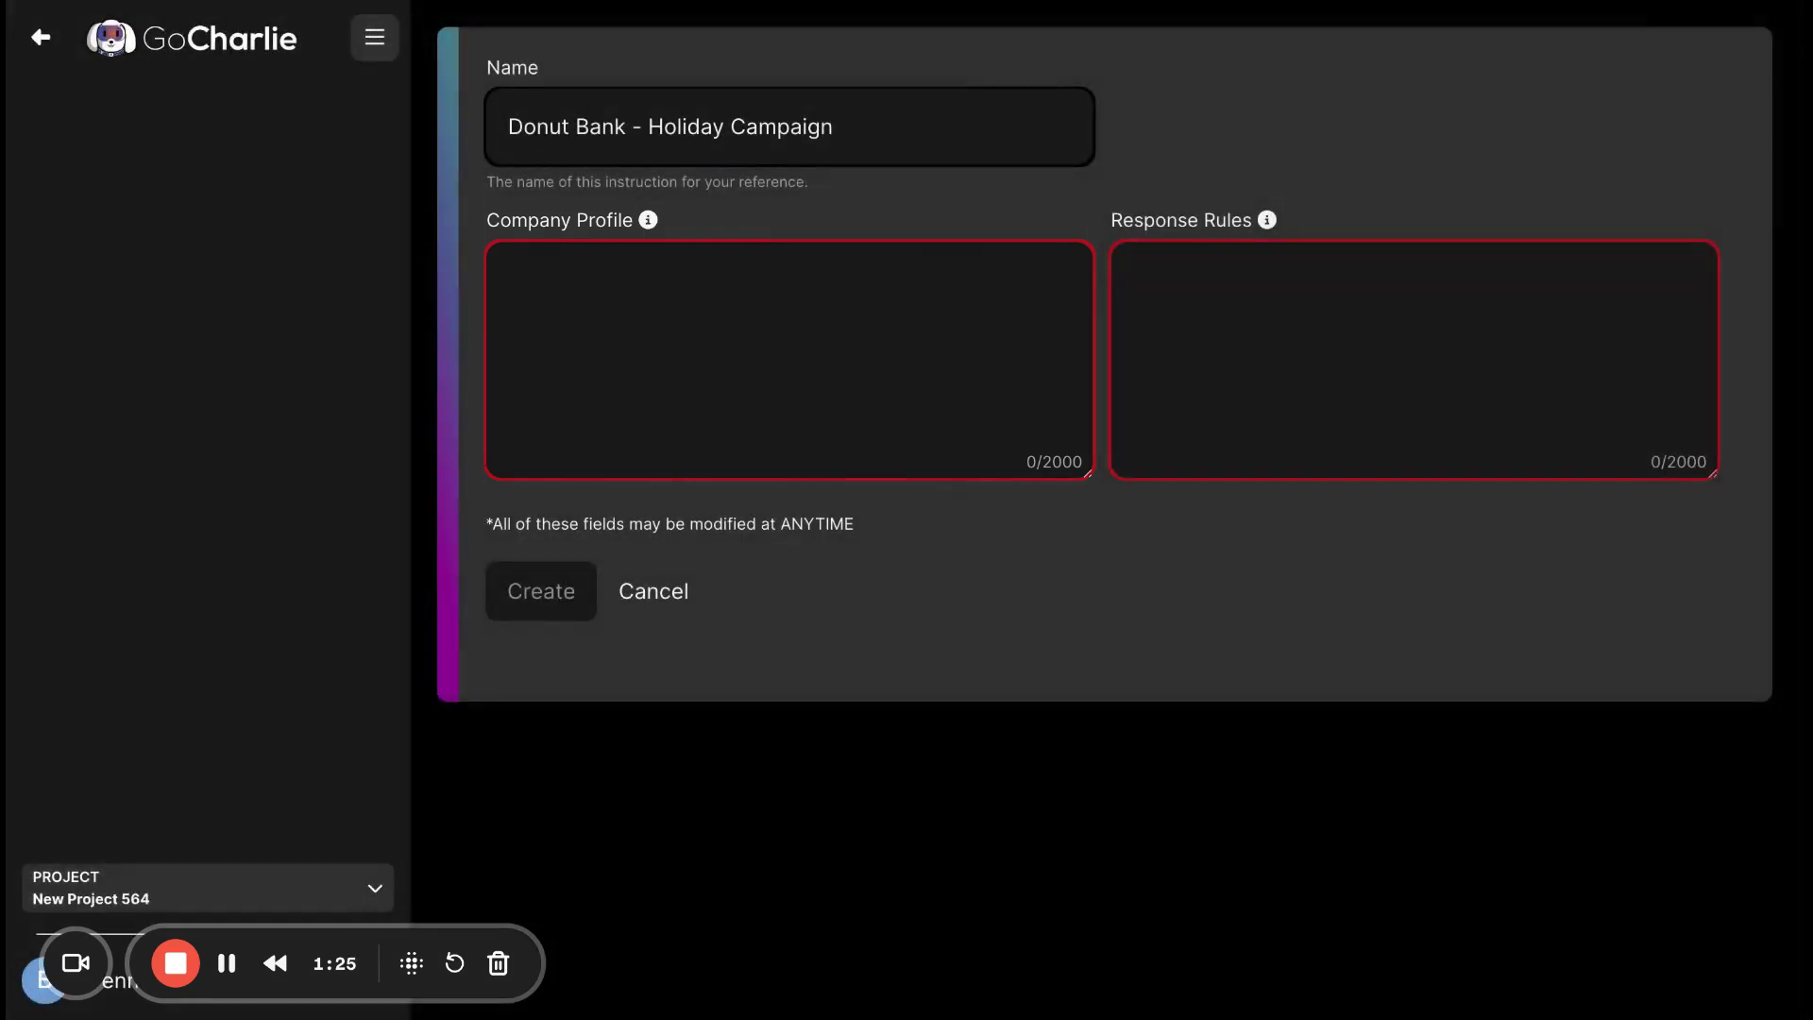
pyautogui.click(649, 220)
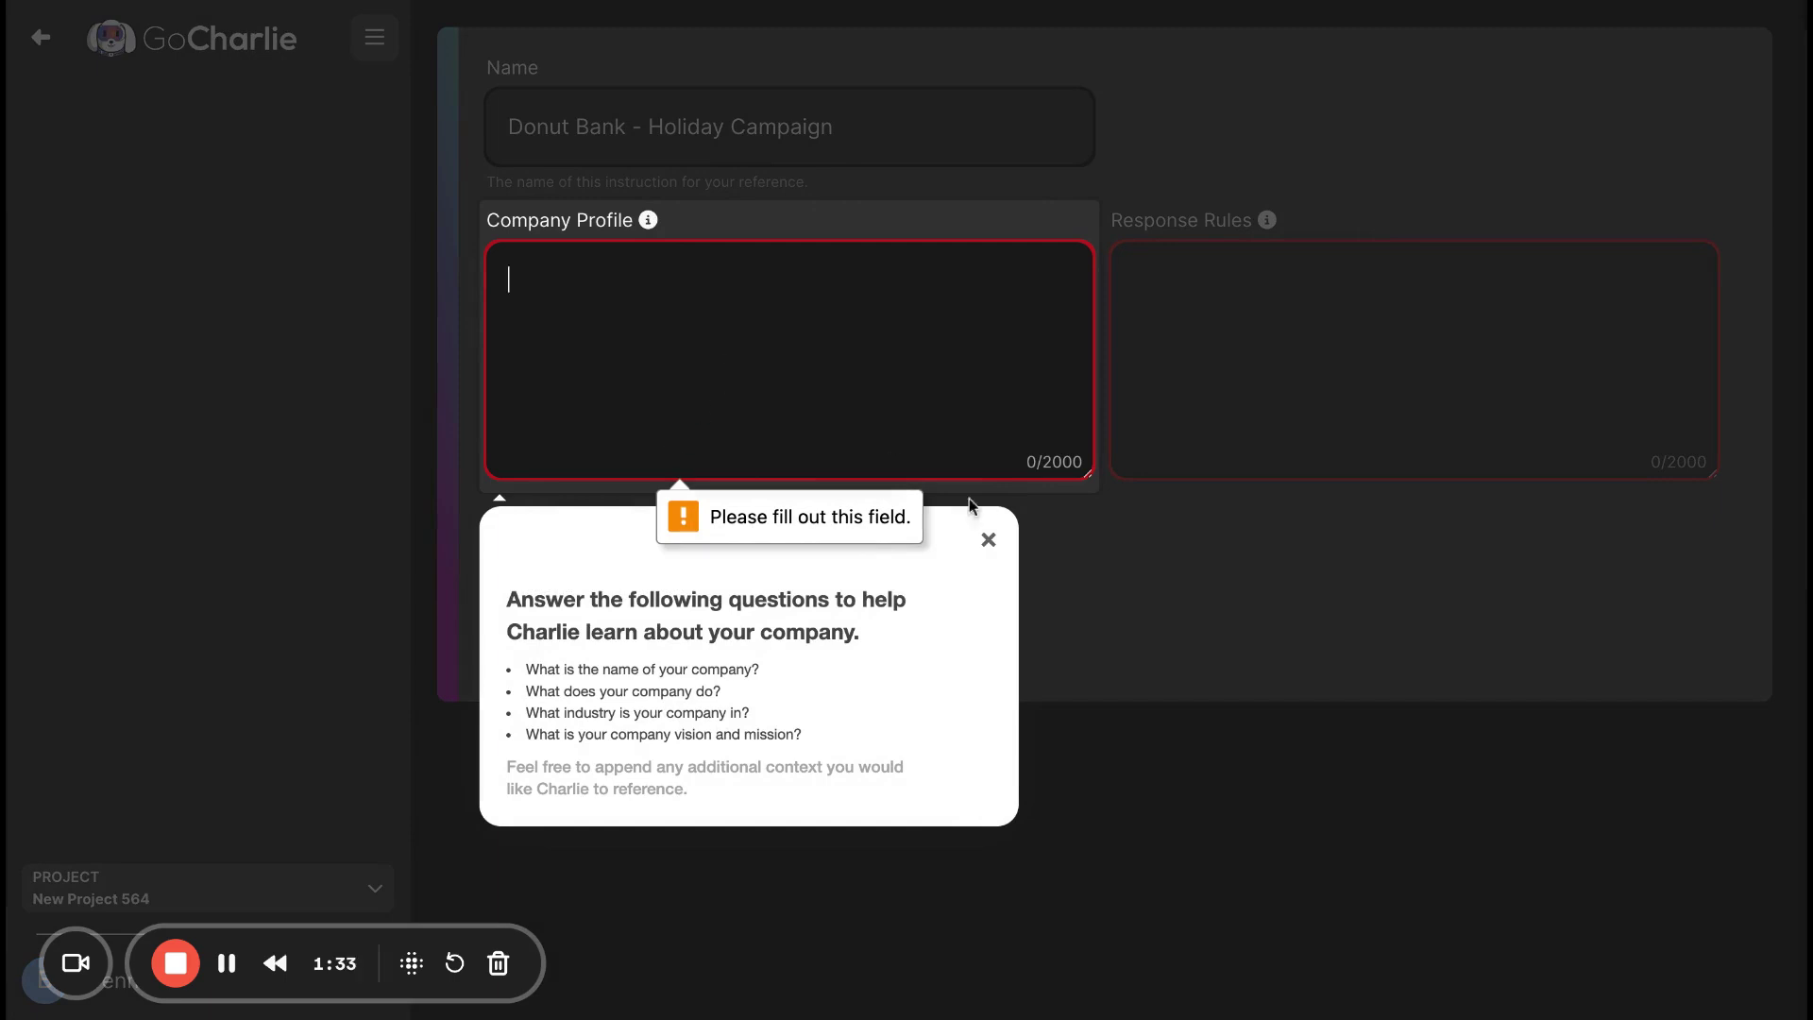
pyautogui.click(1082, 616)
pyautogui.click(822, 379)
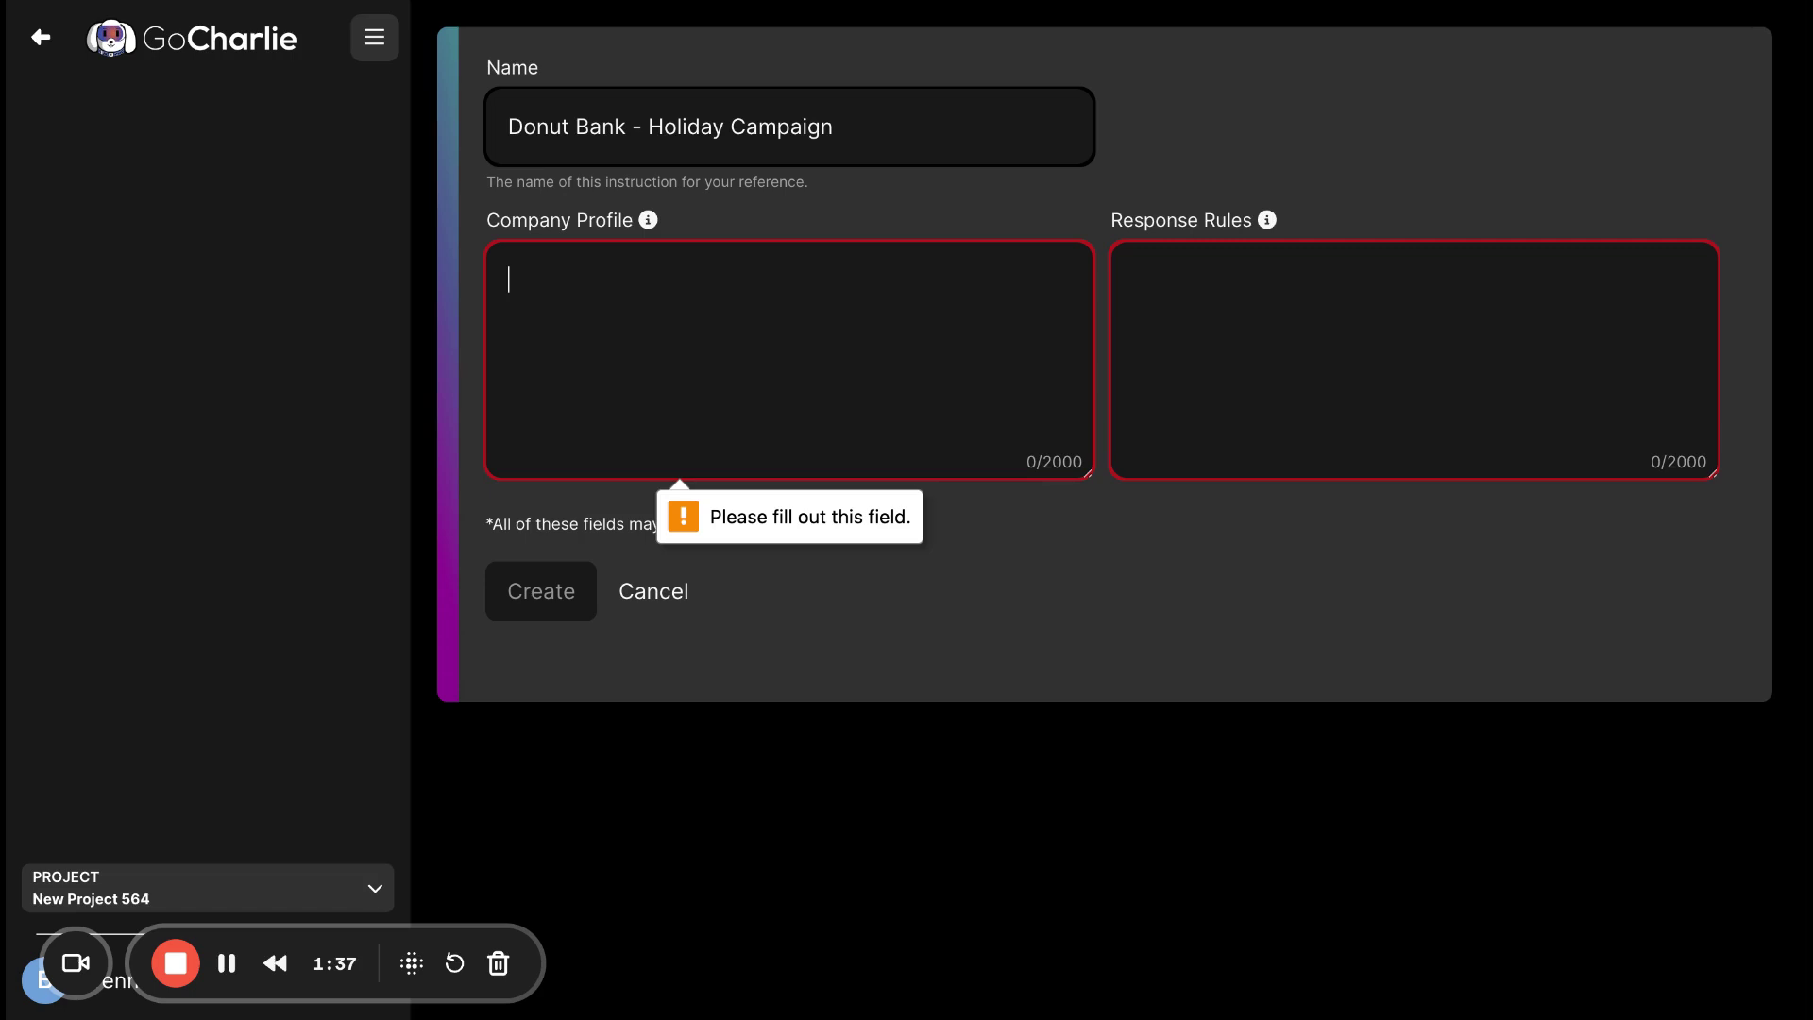
# - Describe Donut Bank as an Evansville, Indiana donut shop selling sweet treats, coffee and t-shirts, plus its vision
pyautogui.write('Donut b')
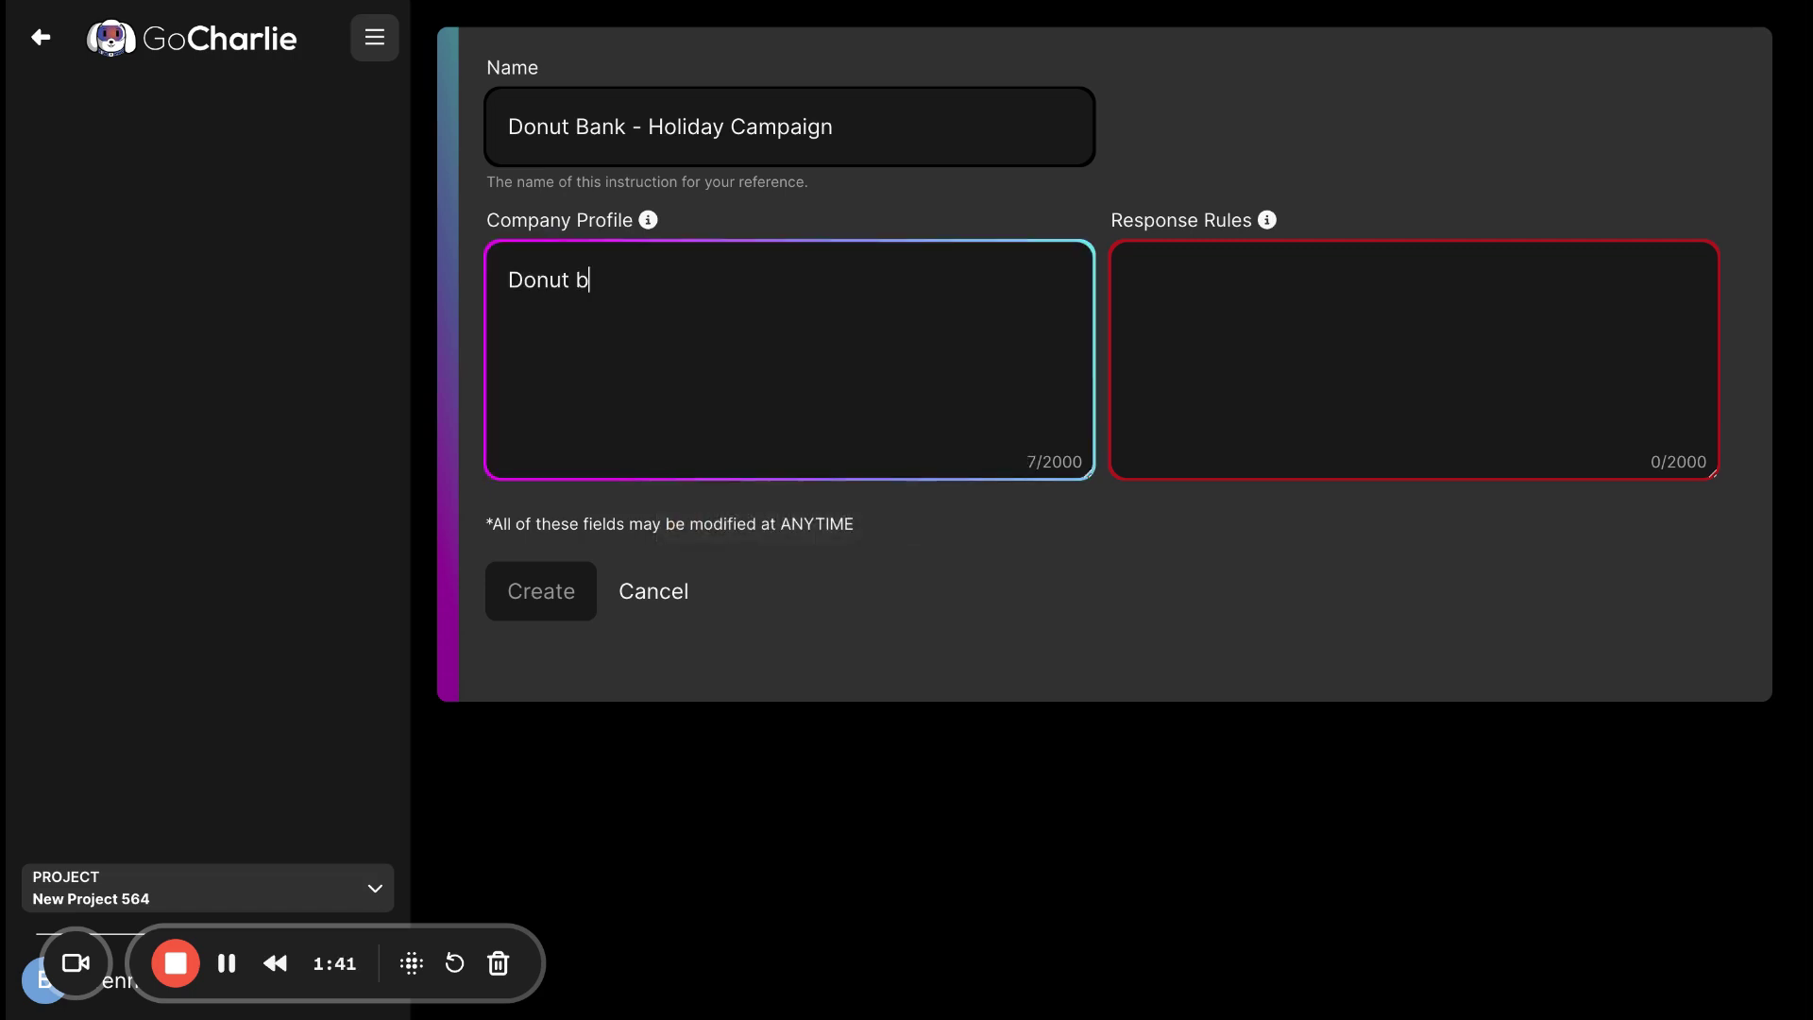
pyautogui.press('BackSpace')
pyautogui.write('Bank is a donut hso')
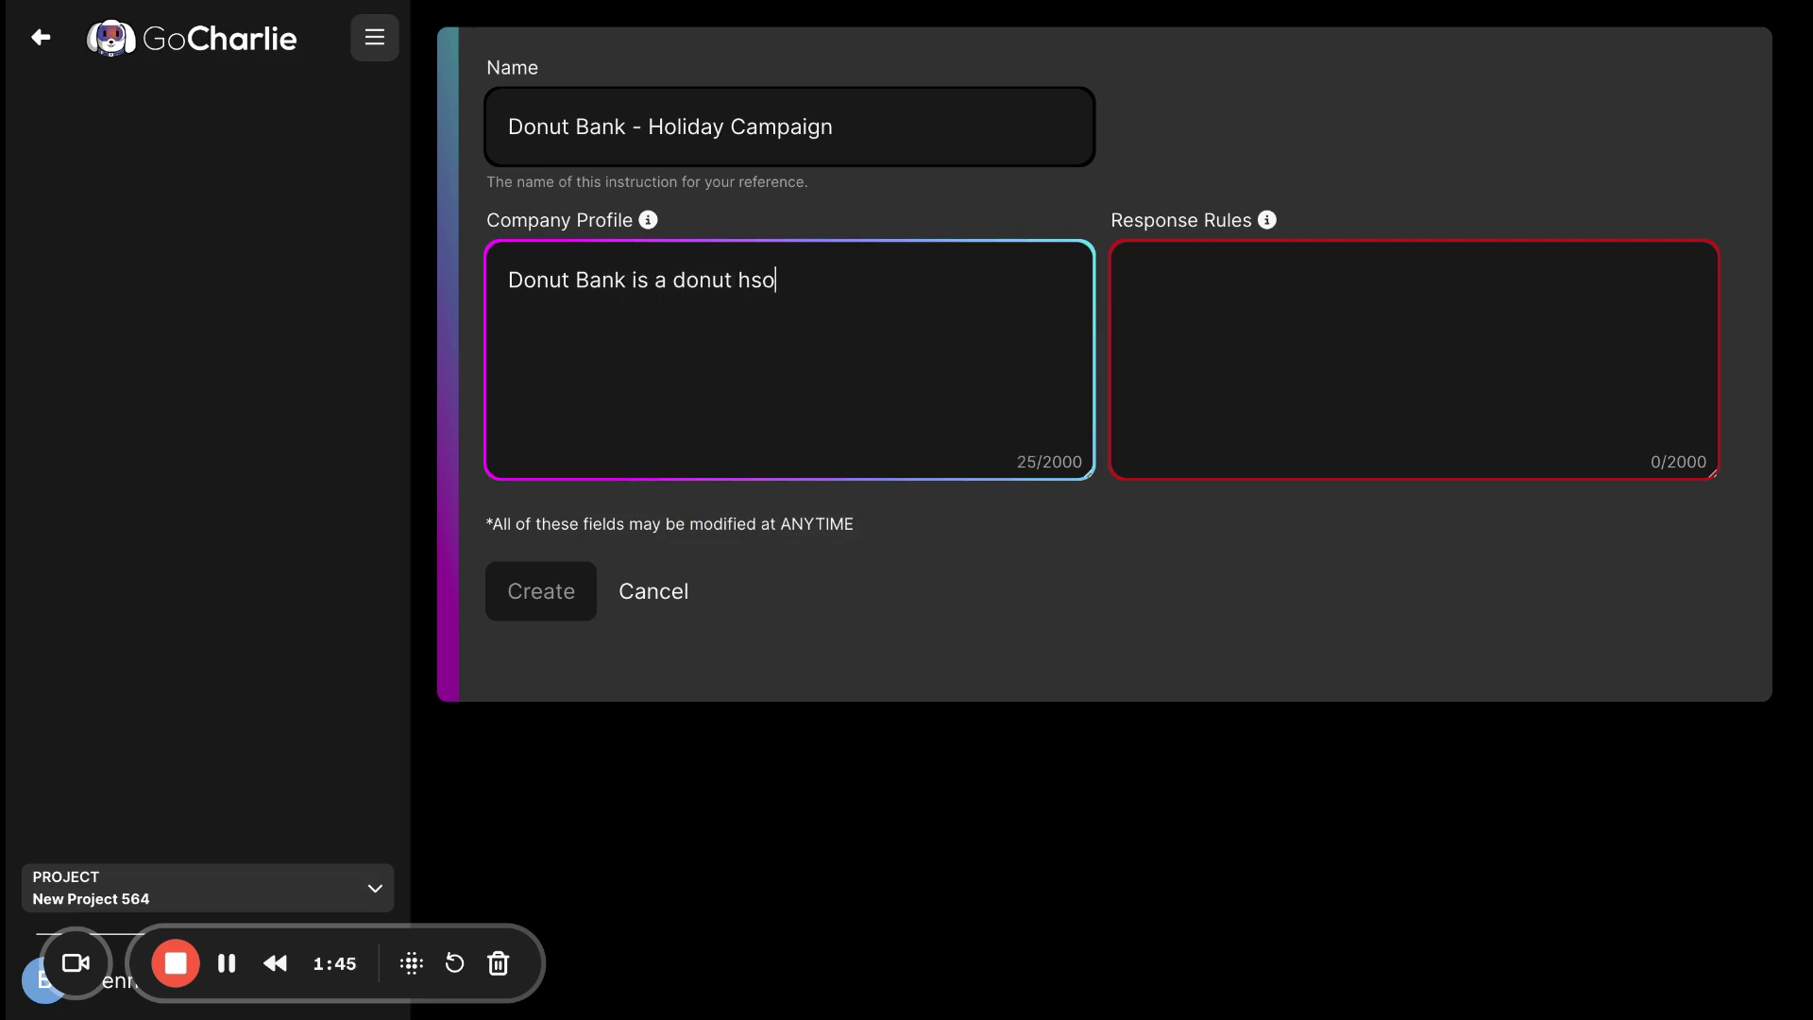
pyautogui.press('BackSpace')
pyautogui.press('BackSpace')
pyautogui.press('BackSpace')
pyautogui.write('shop in Evansville Indiana, t')
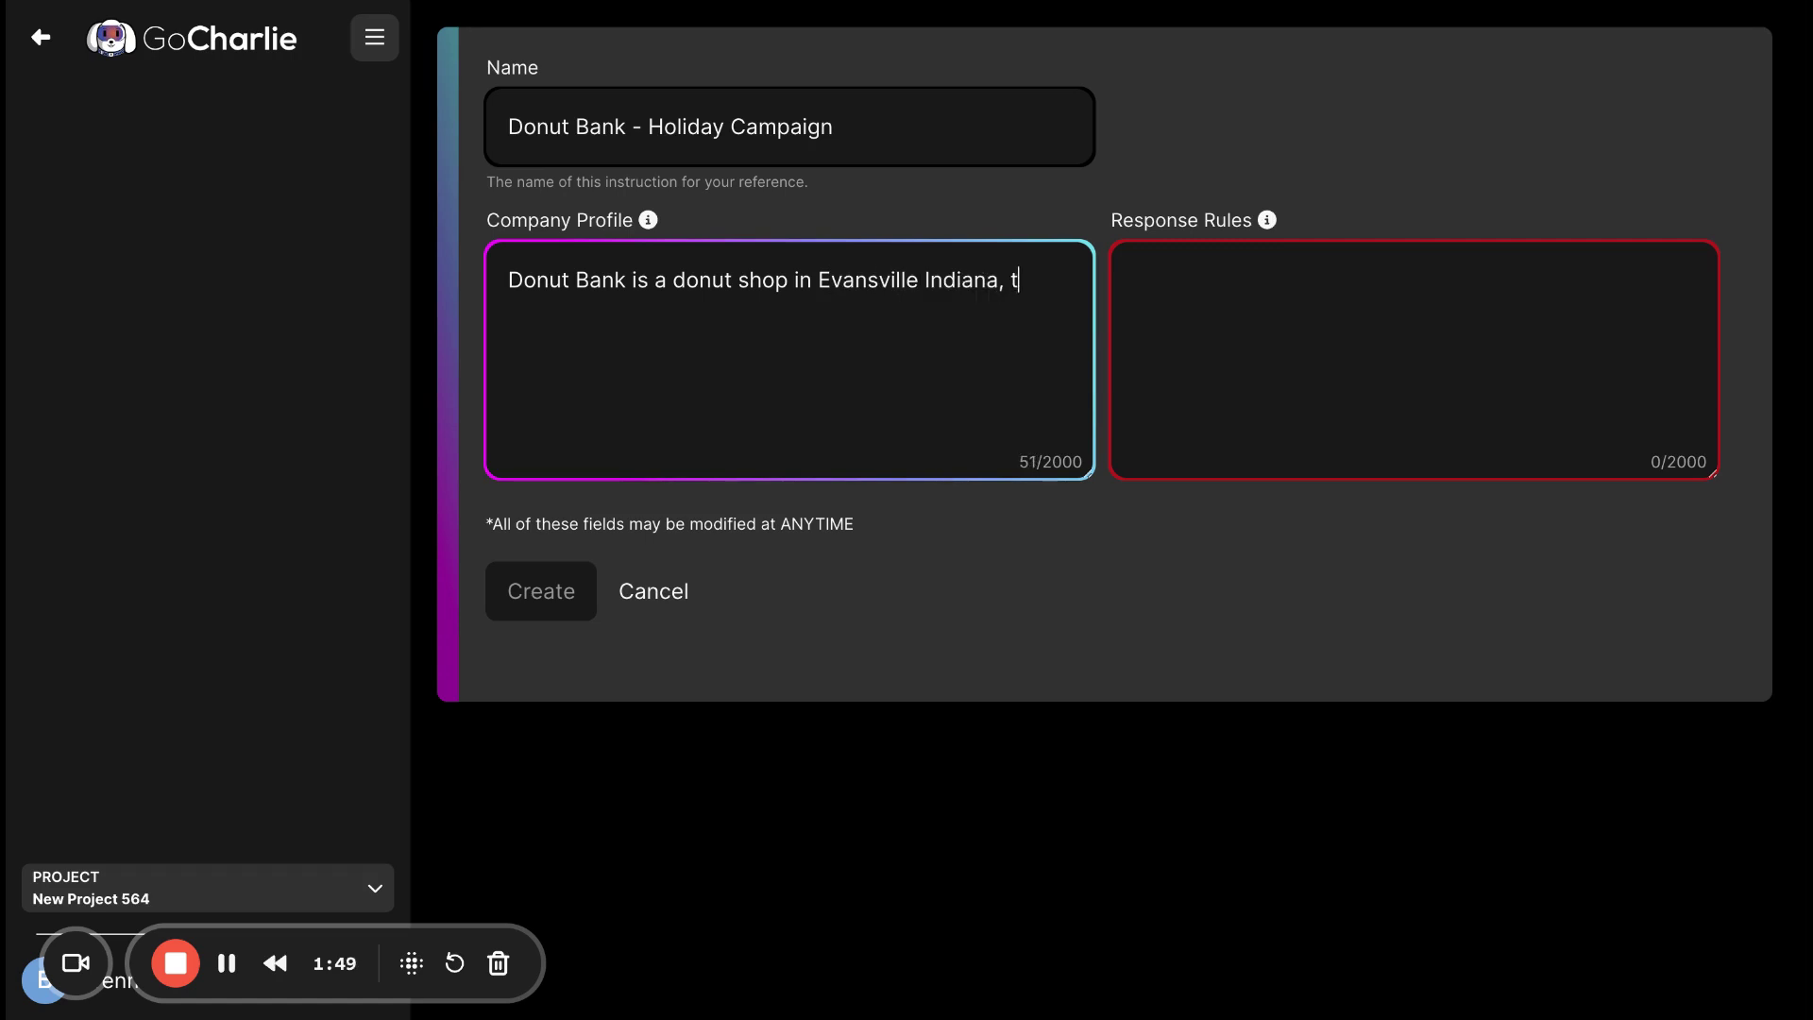
pyautogui.write('hat sells swe')
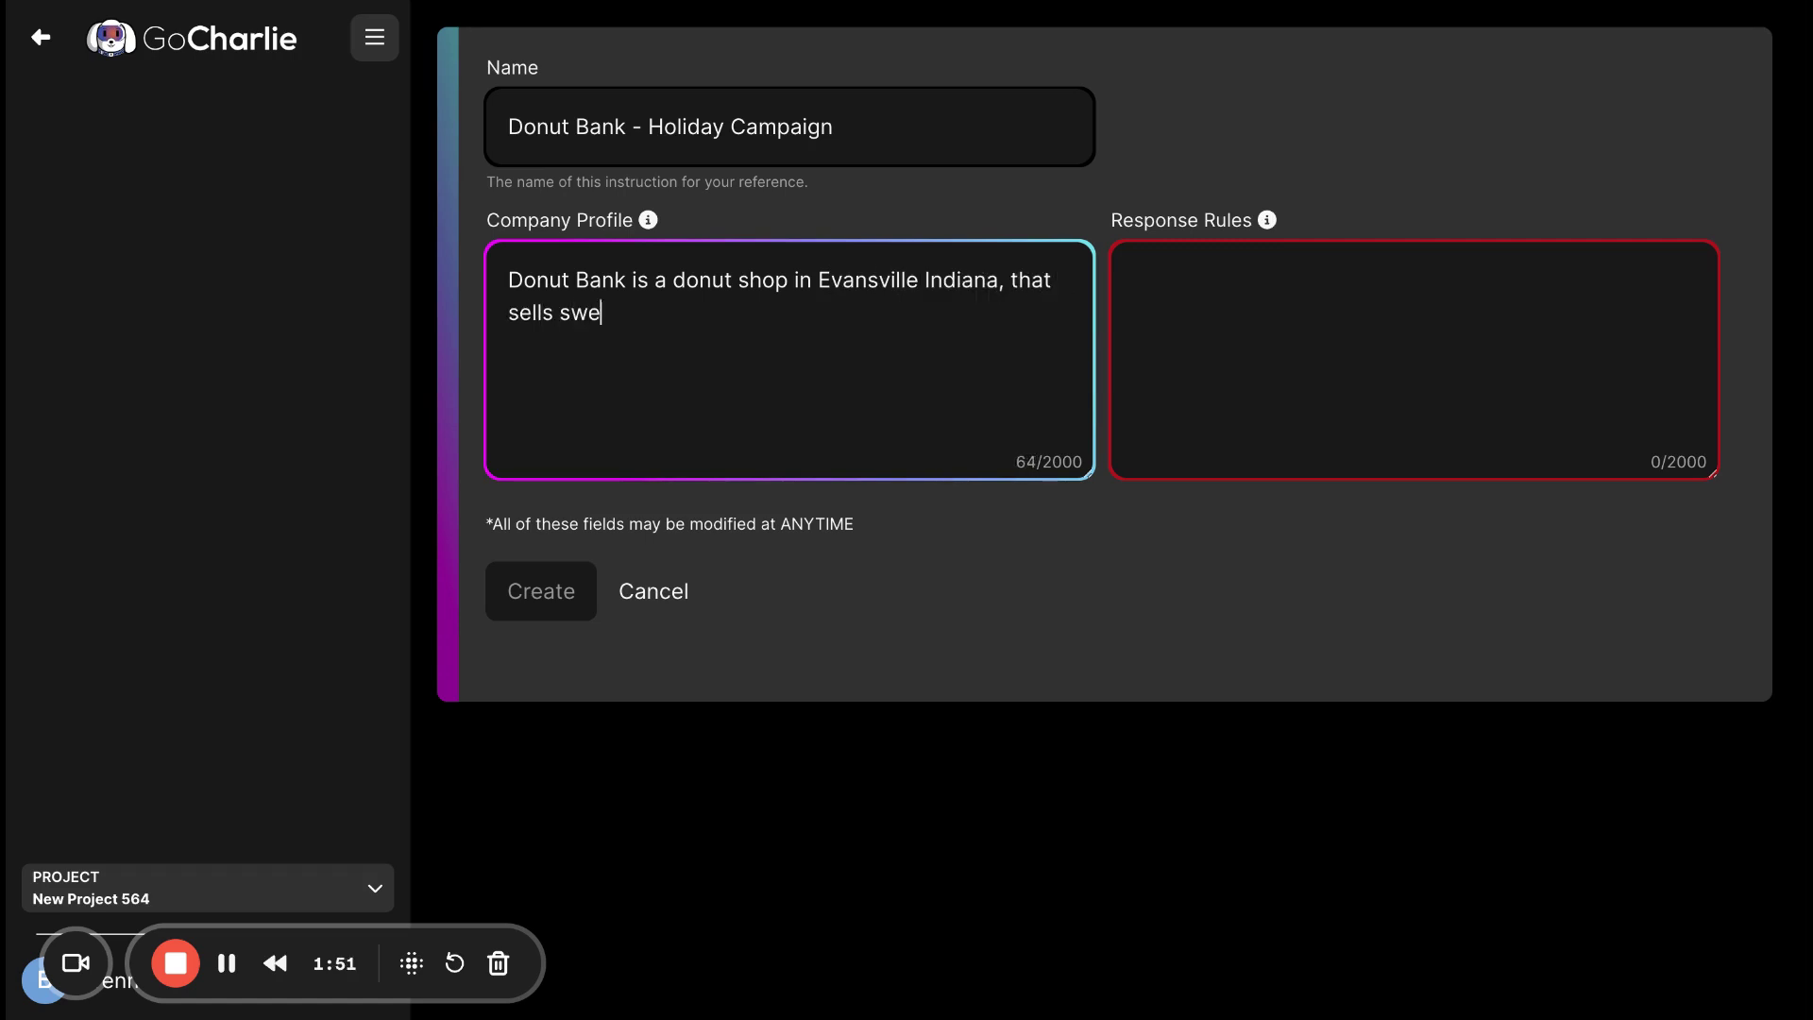
pyautogui.write('et treats, coffee, and ')
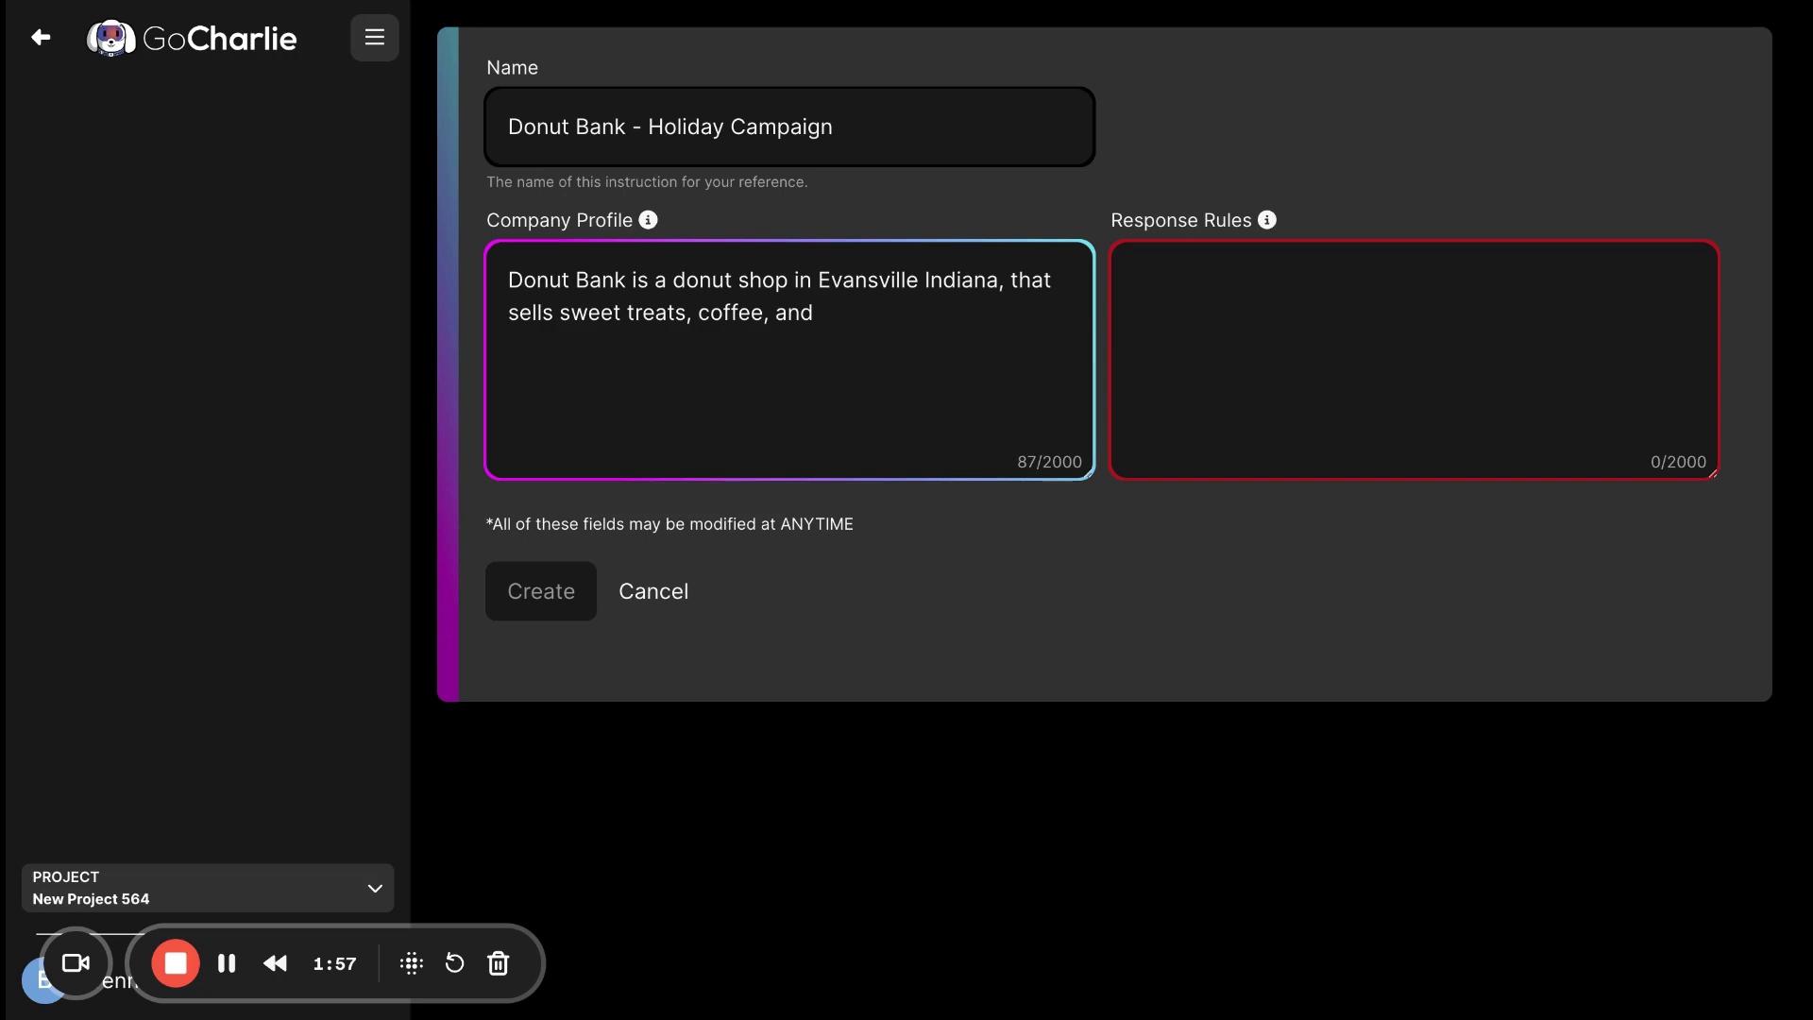
pyautogui.write('t shirts. Our vision is to ')
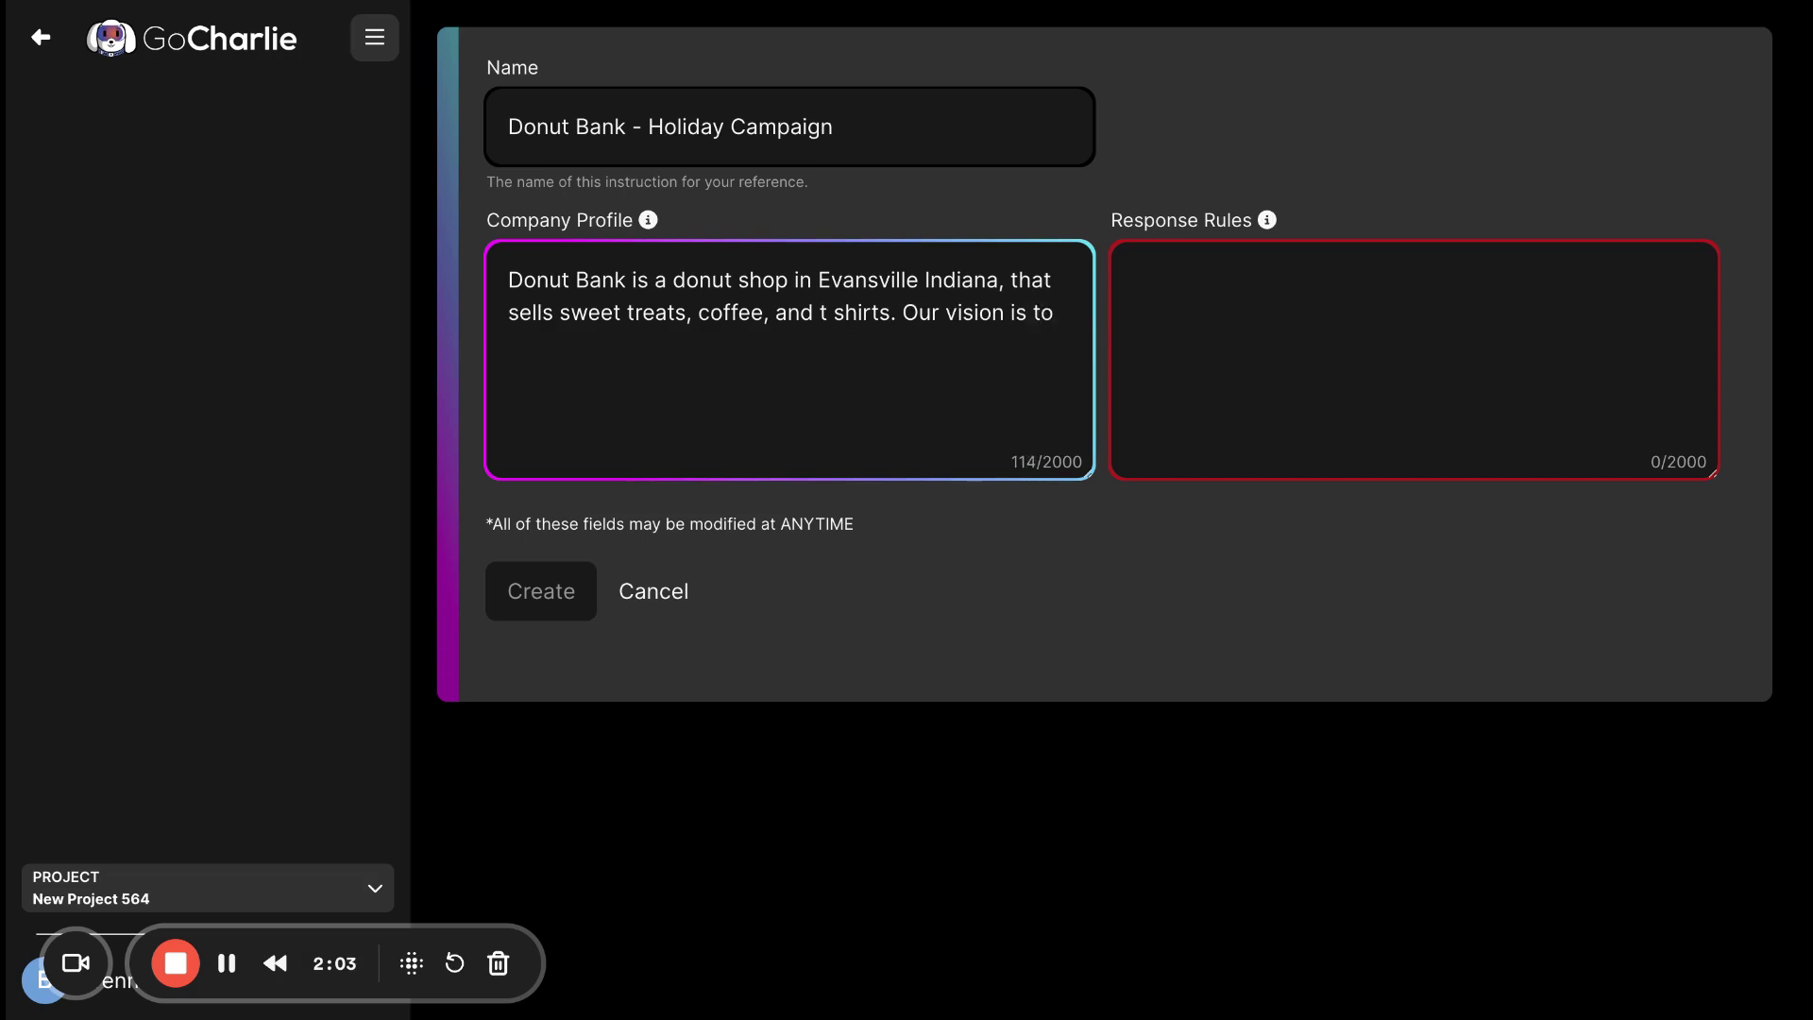
pyautogui.write('help make each day')
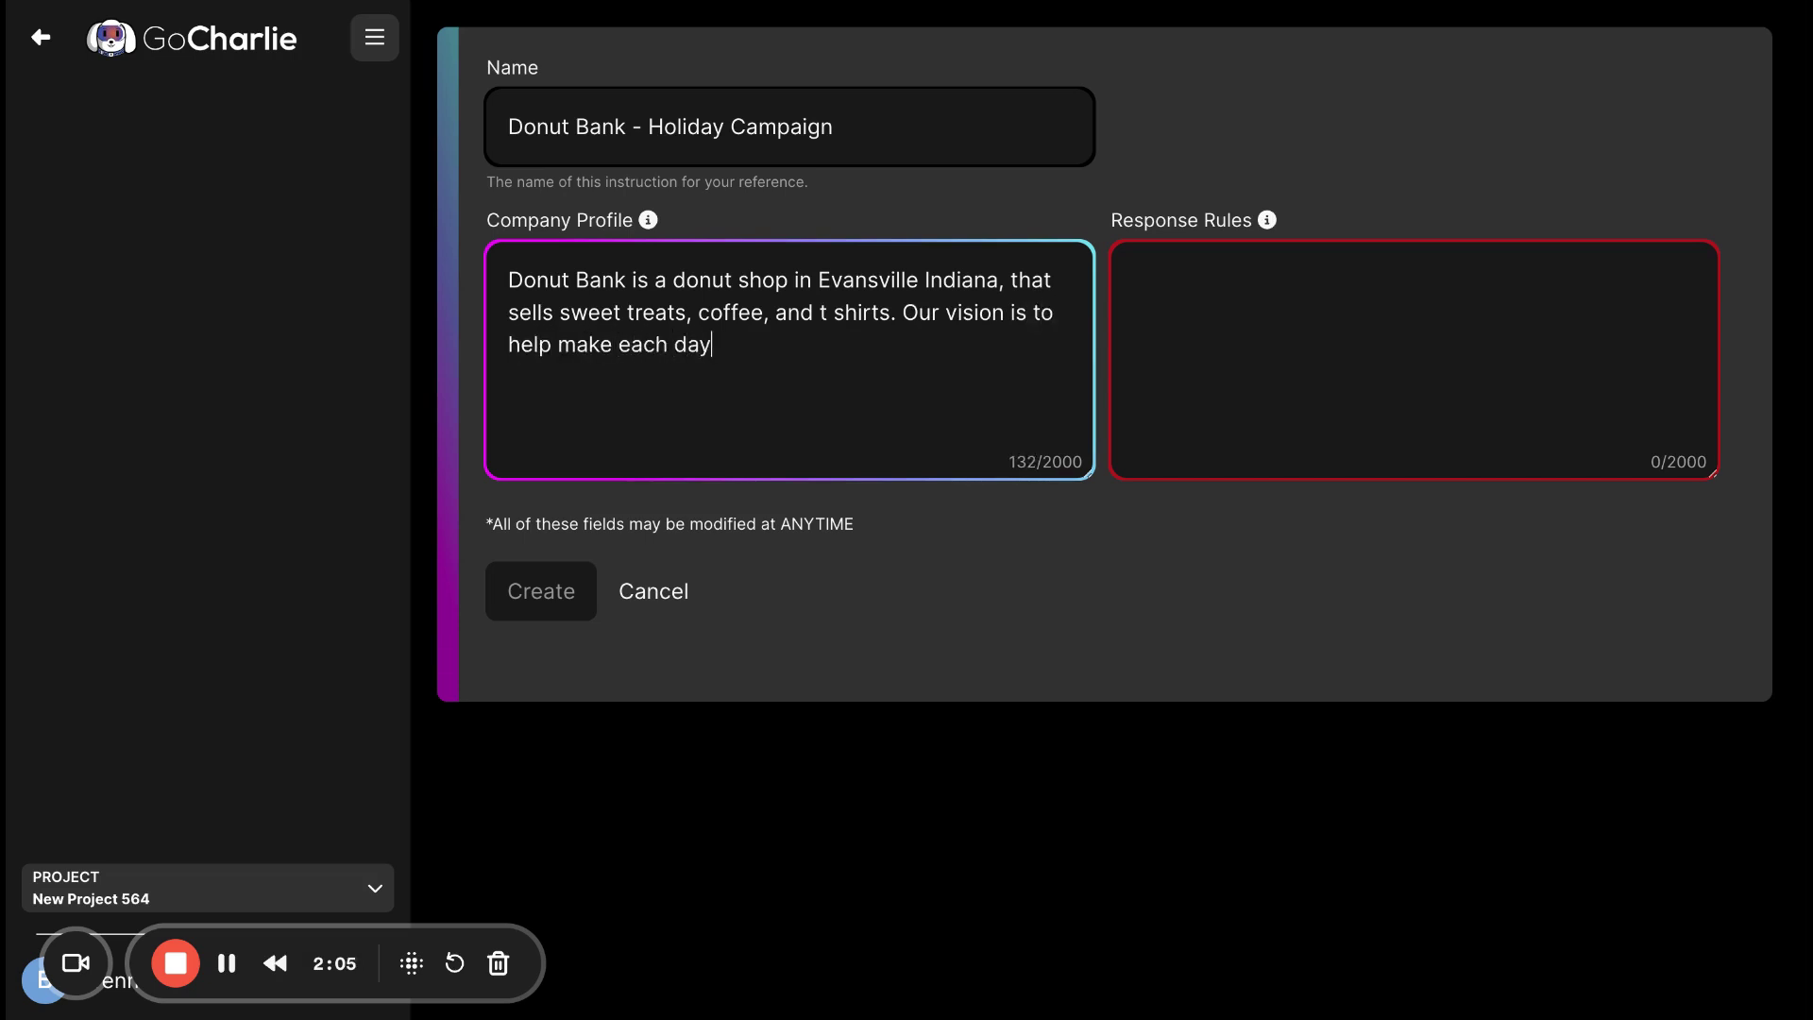
pyautogui.write(', a little bit of')
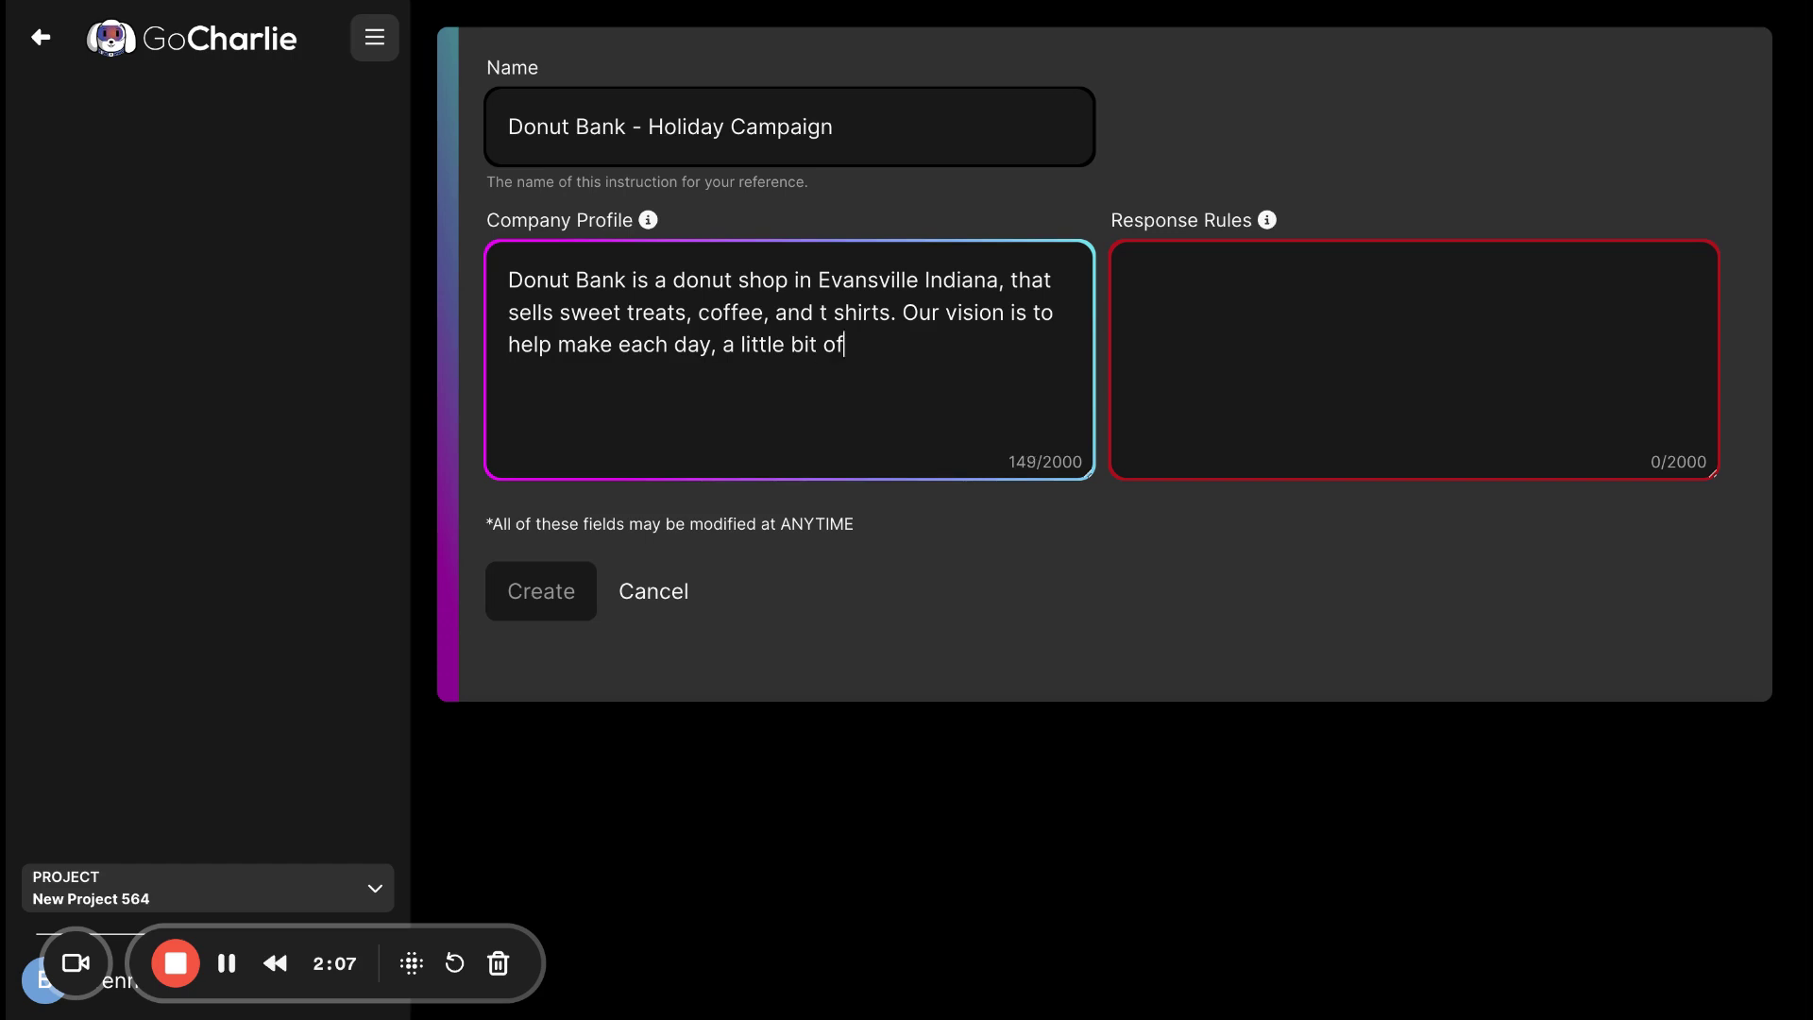
pyautogui.write(' a sweeter experie')
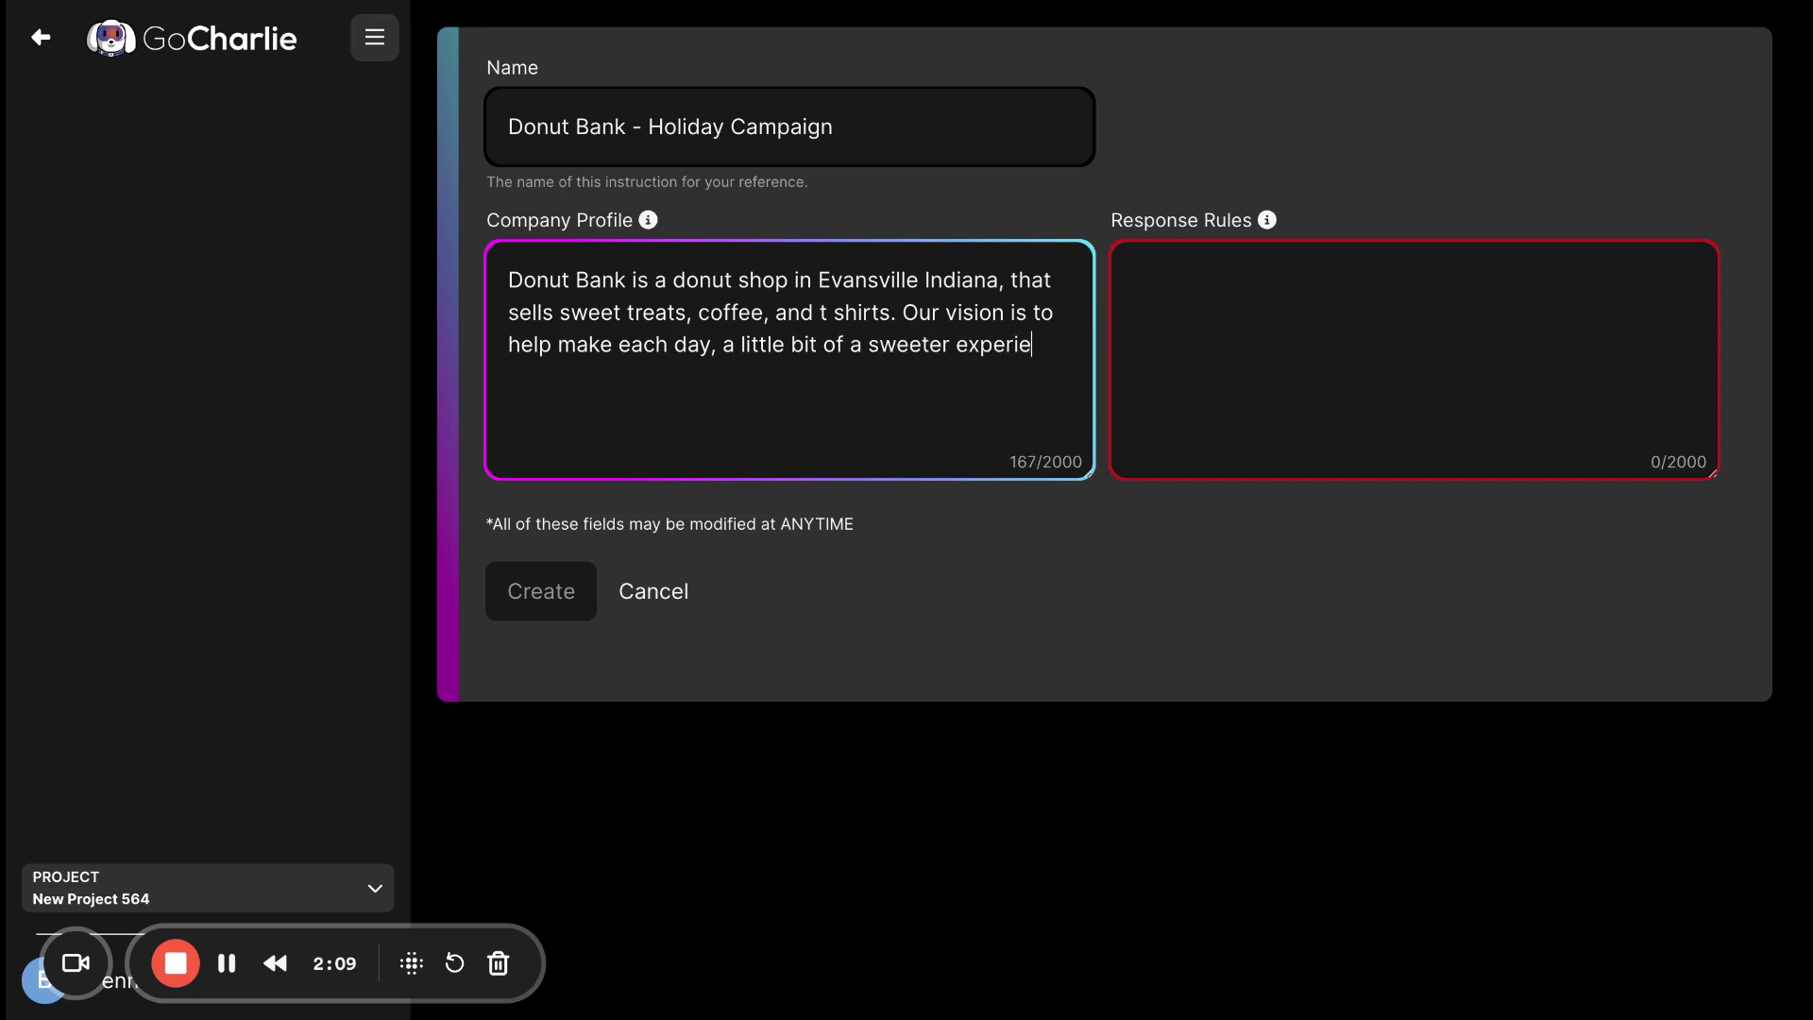
pyautogui.write('nce. our mi')
pyautogui.press('BackSpace')
pyautogui.press('BackSpace')
pyautogui.press('BackSpace')
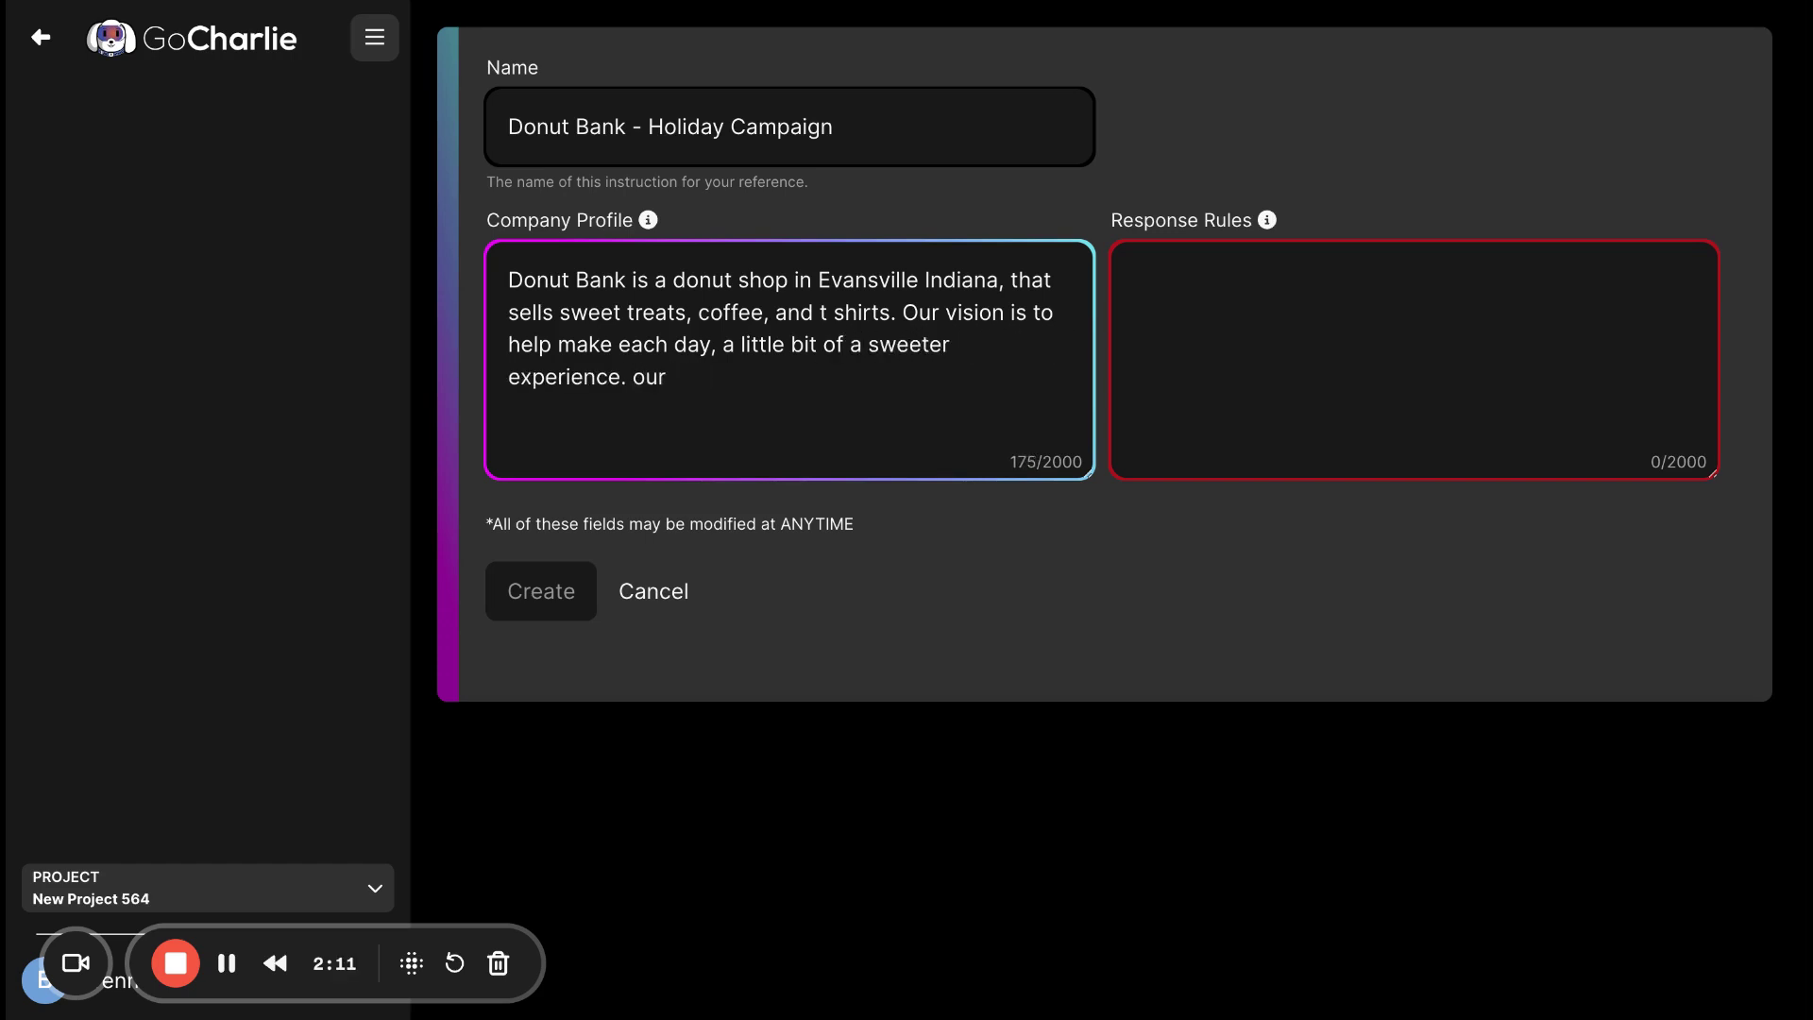
pyautogui.press('BackSpace')
pyautogui.press('BackSpace')
pyautogui.press('BackSpace')
# - Add the mission of donating donut proceeds to local charities and the busy-professional customers
pyautogui.write('Our mission is ')
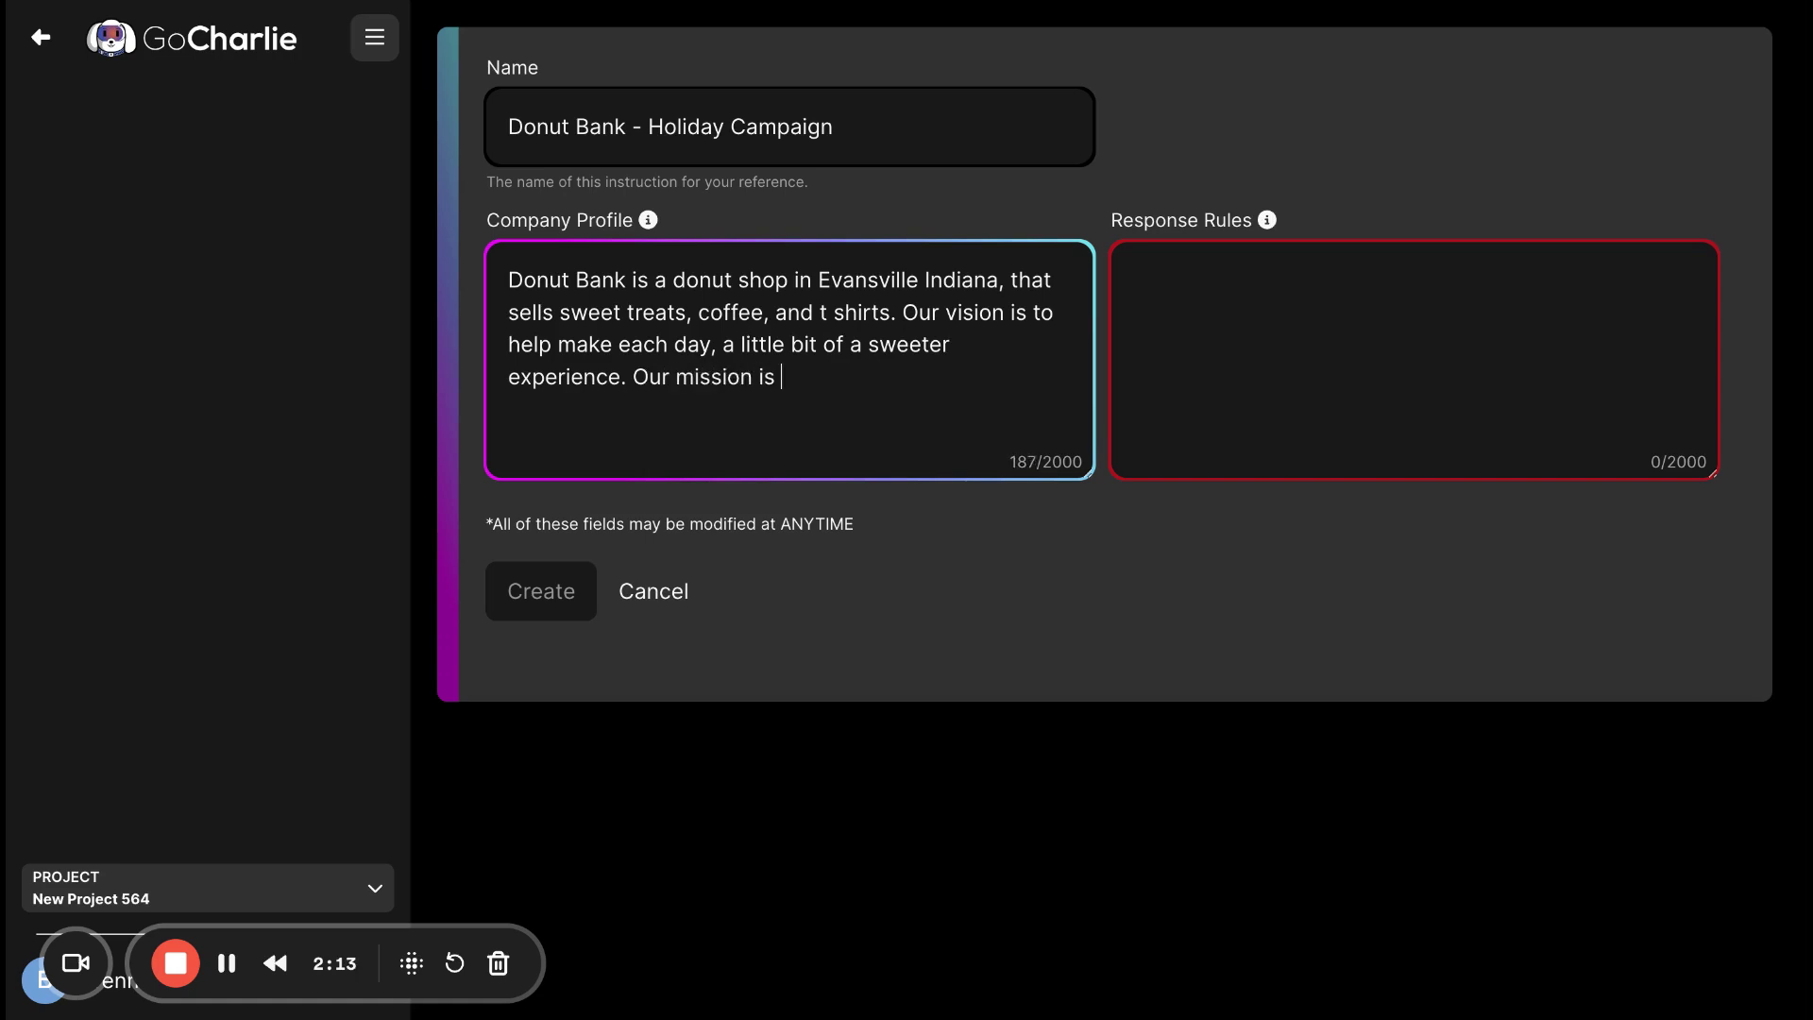
pyautogui.write('to te')
pyautogui.press('BackSpace')
pyautogui.press('BackSpace')
pyautogui.write('sell millions od')
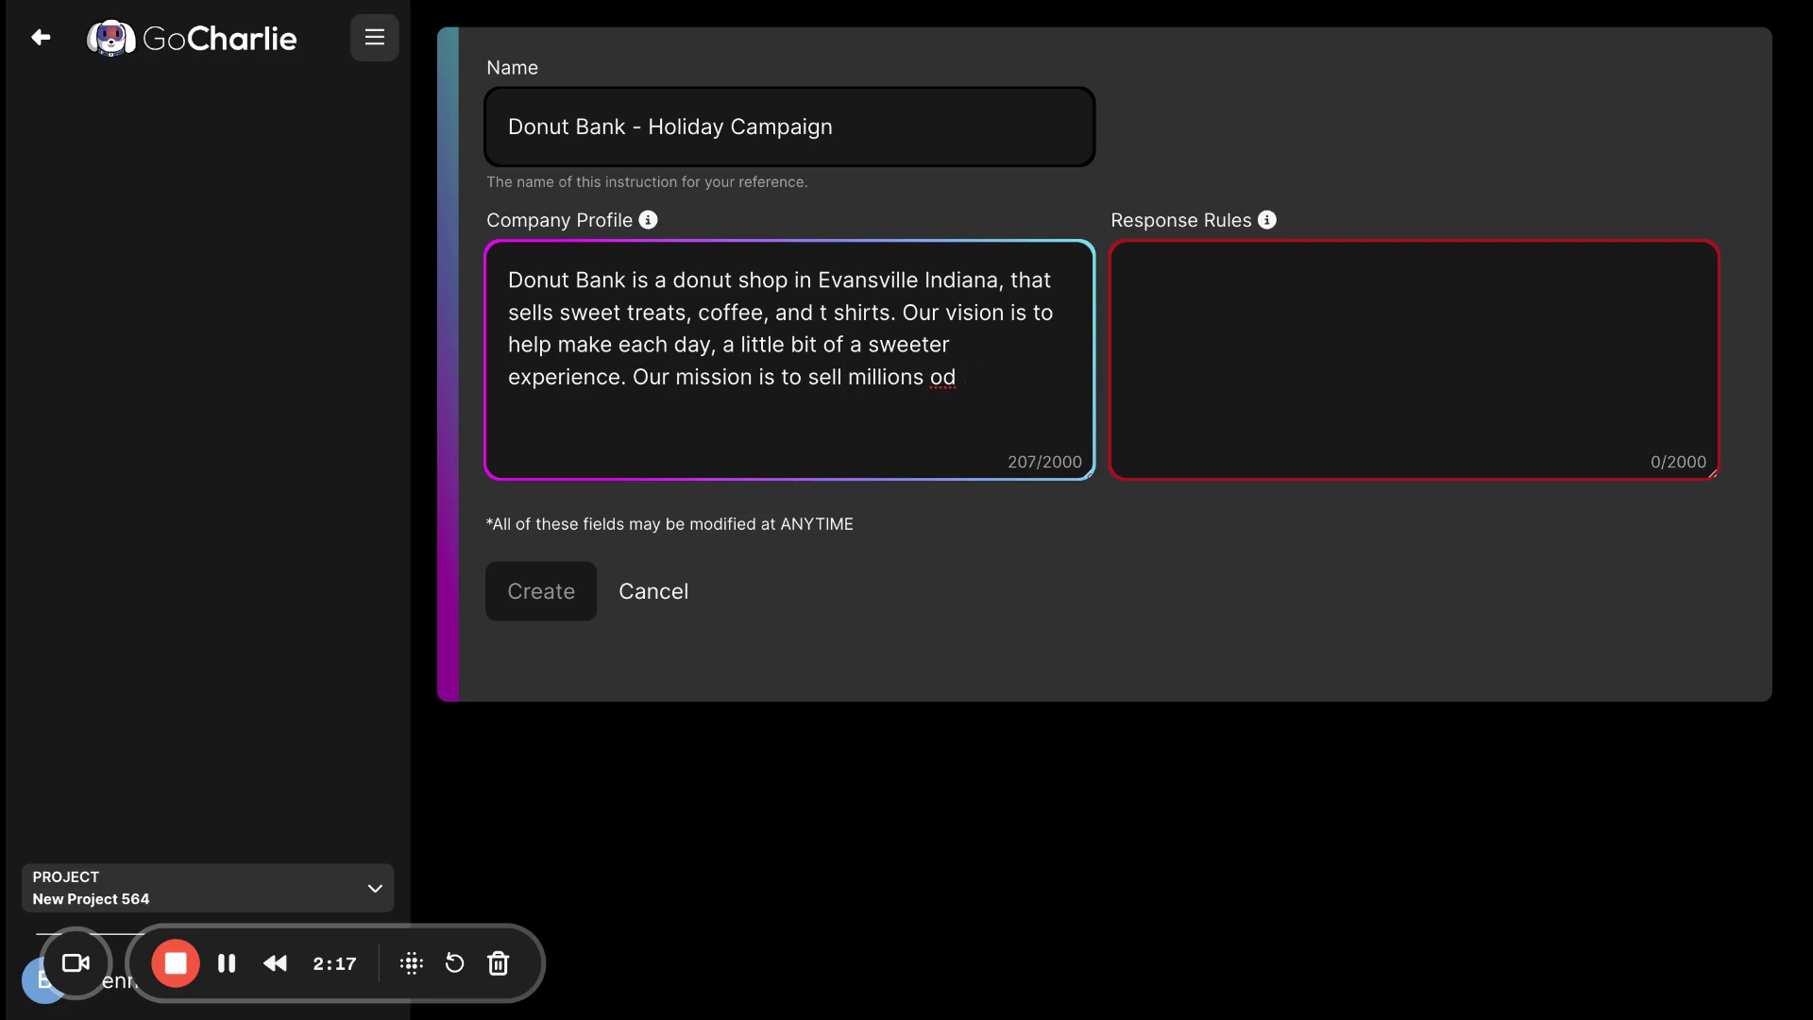
pyautogui.press('BackSpace')
pyautogui.press('BackSpace')
pyautogui.write('f donuts to donate ')
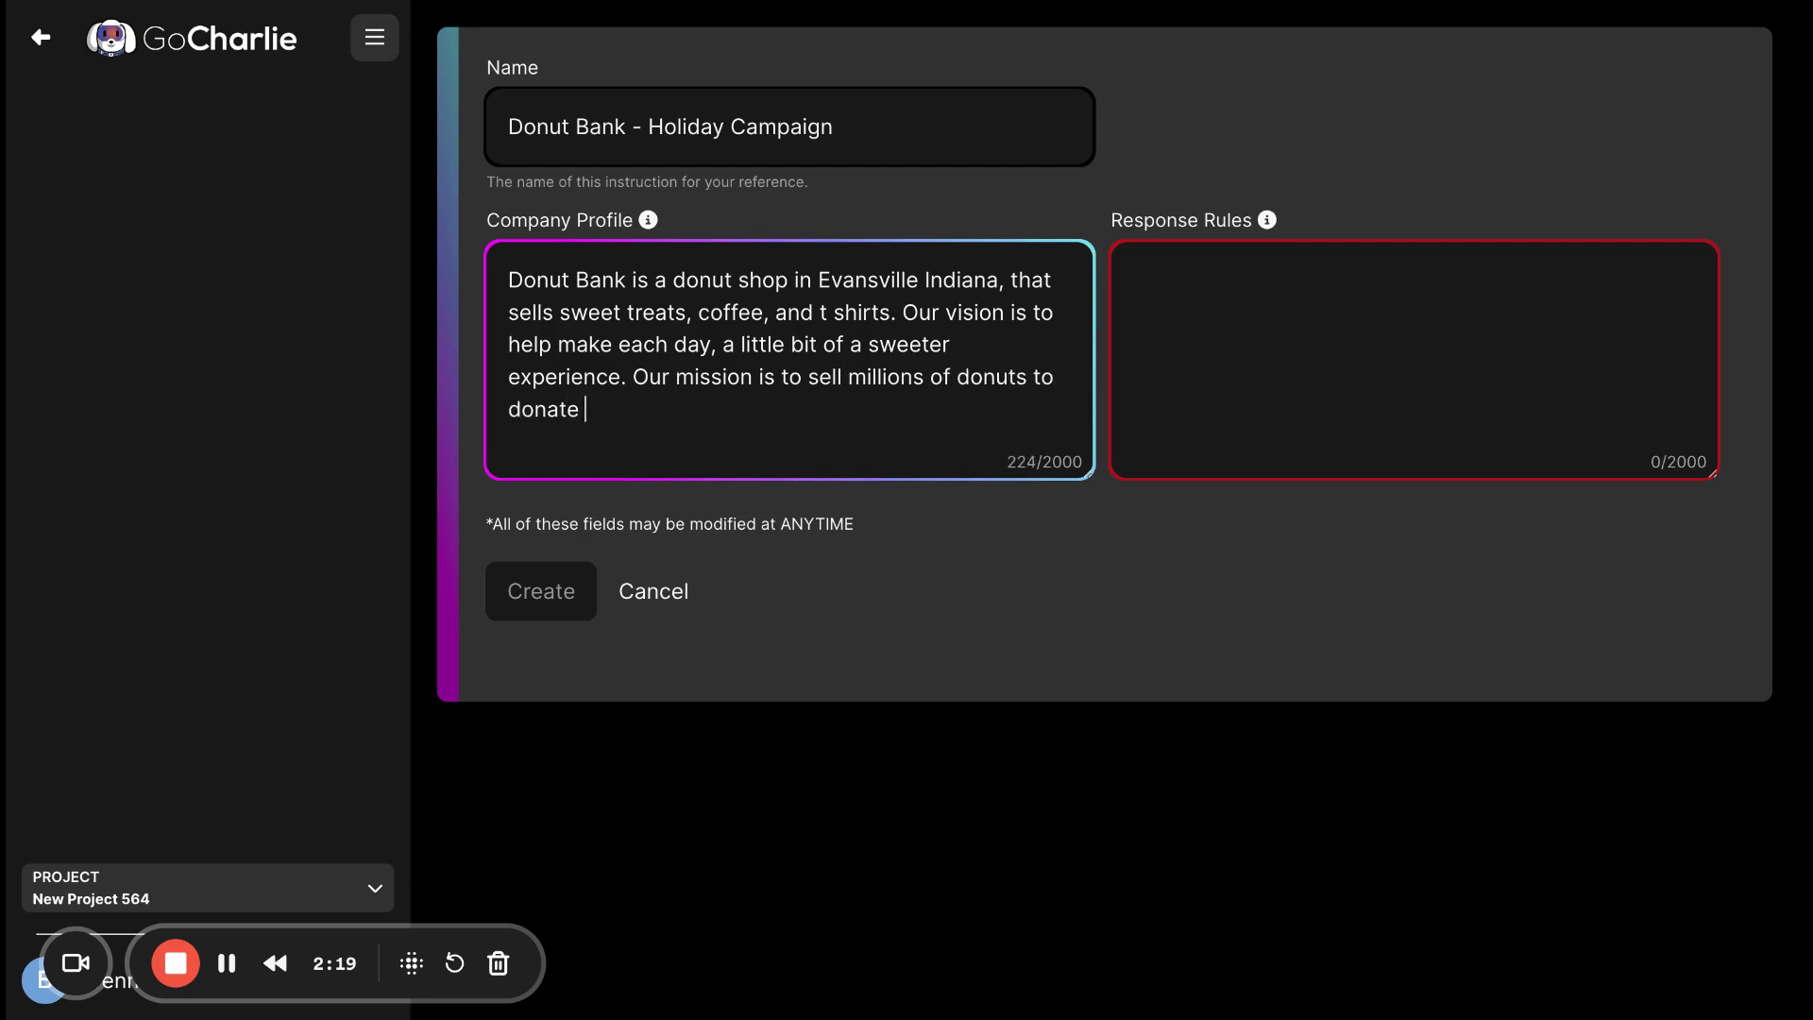
pyautogui.write('proceeds back t')
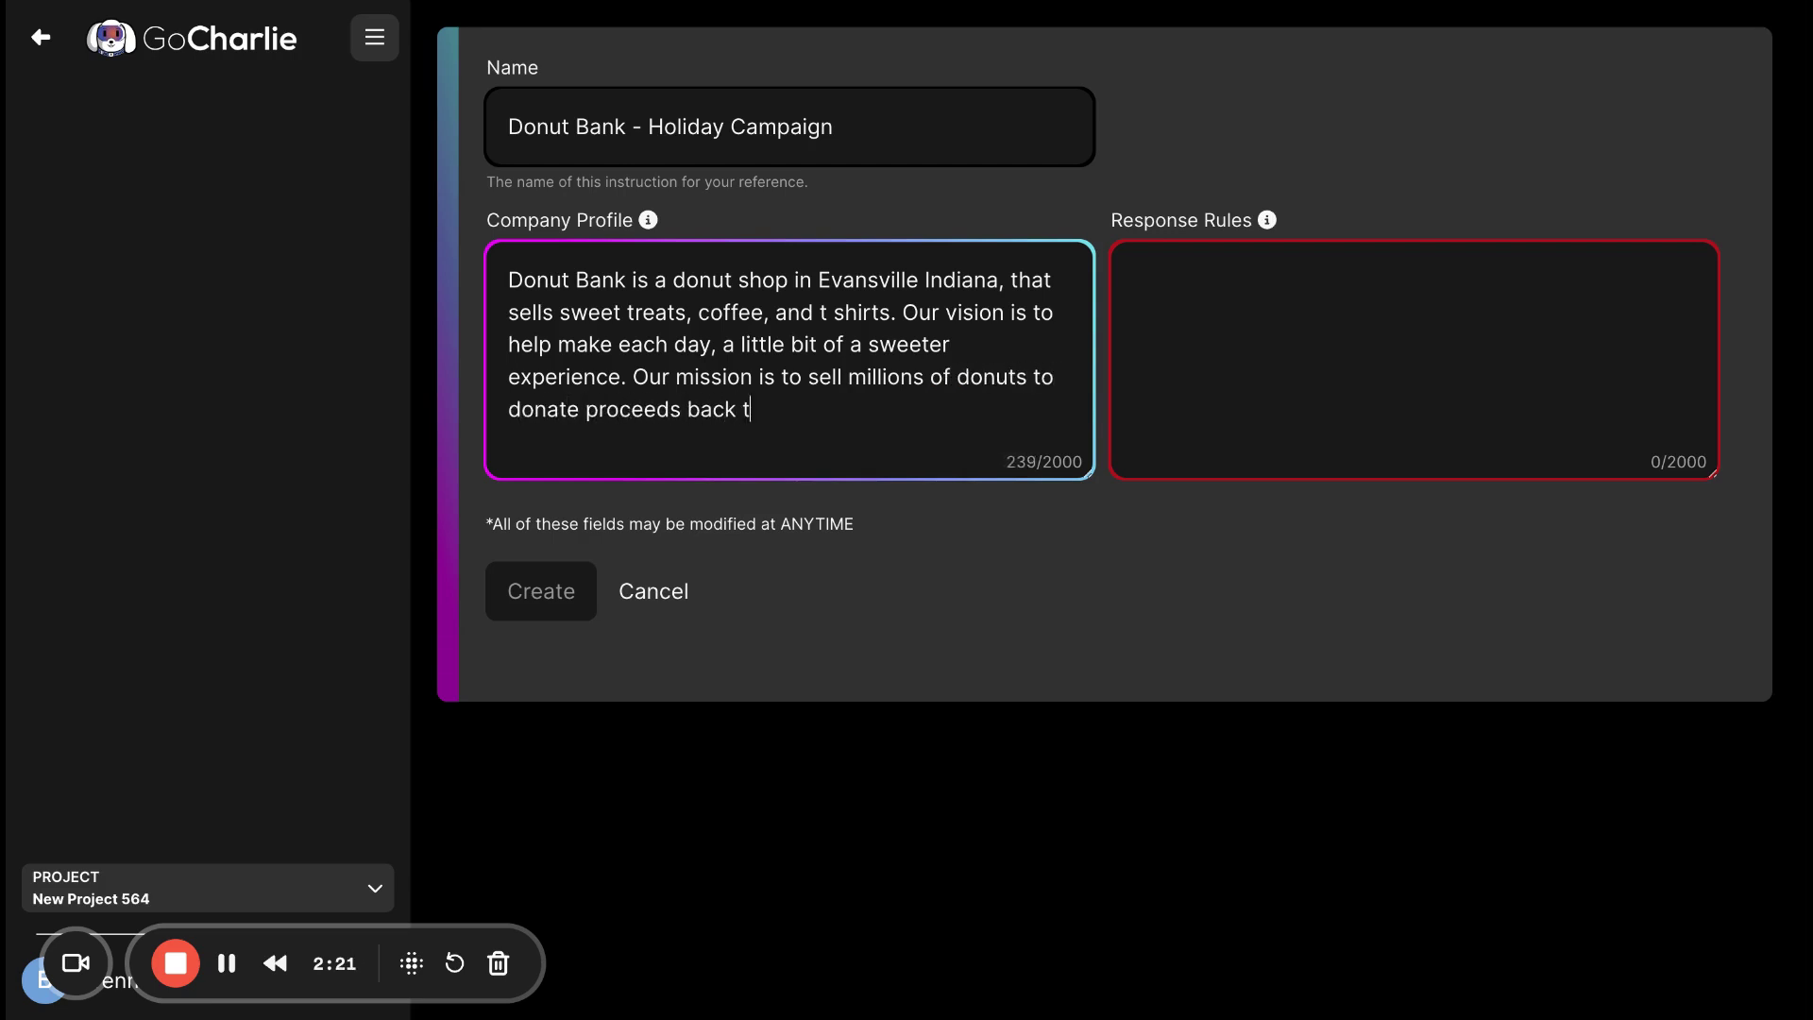
pyautogui.write('o lo')
pyautogui.press('BackSpace')
pyautogui.write('local charities. We sell ')
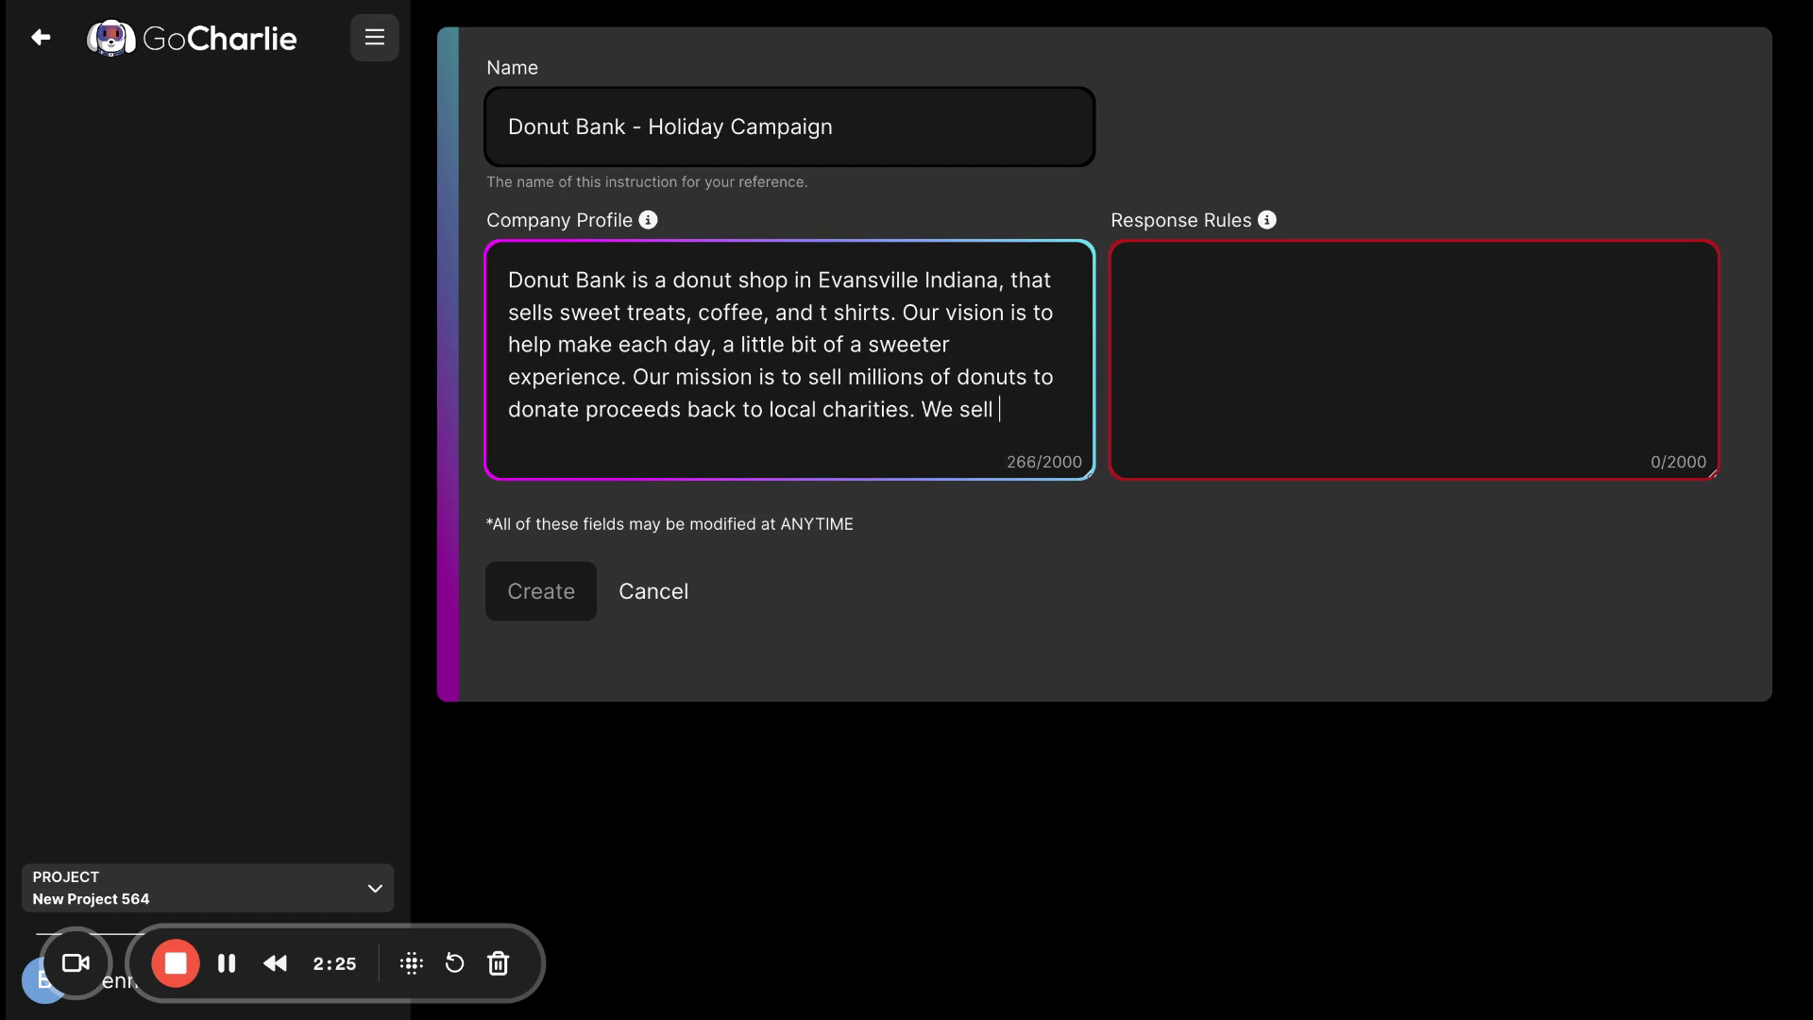
pyautogui.write('to the busy profes')
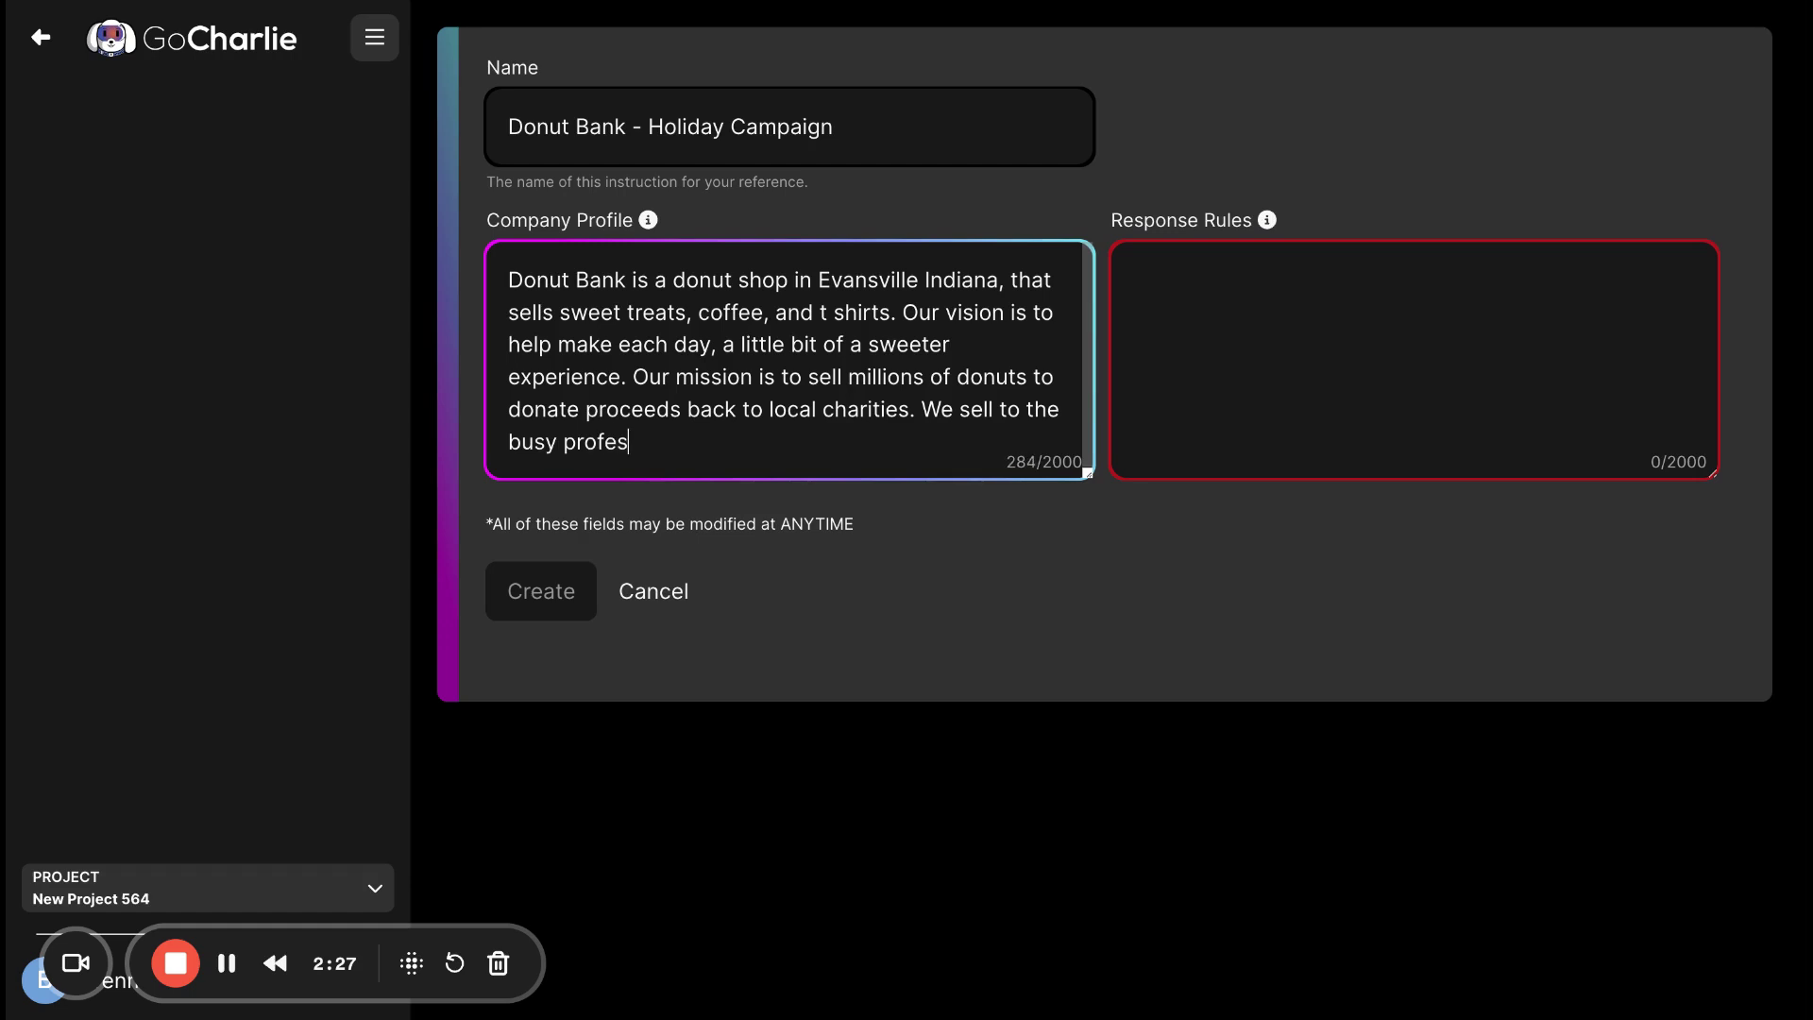
pyautogui.write('sional and their ')
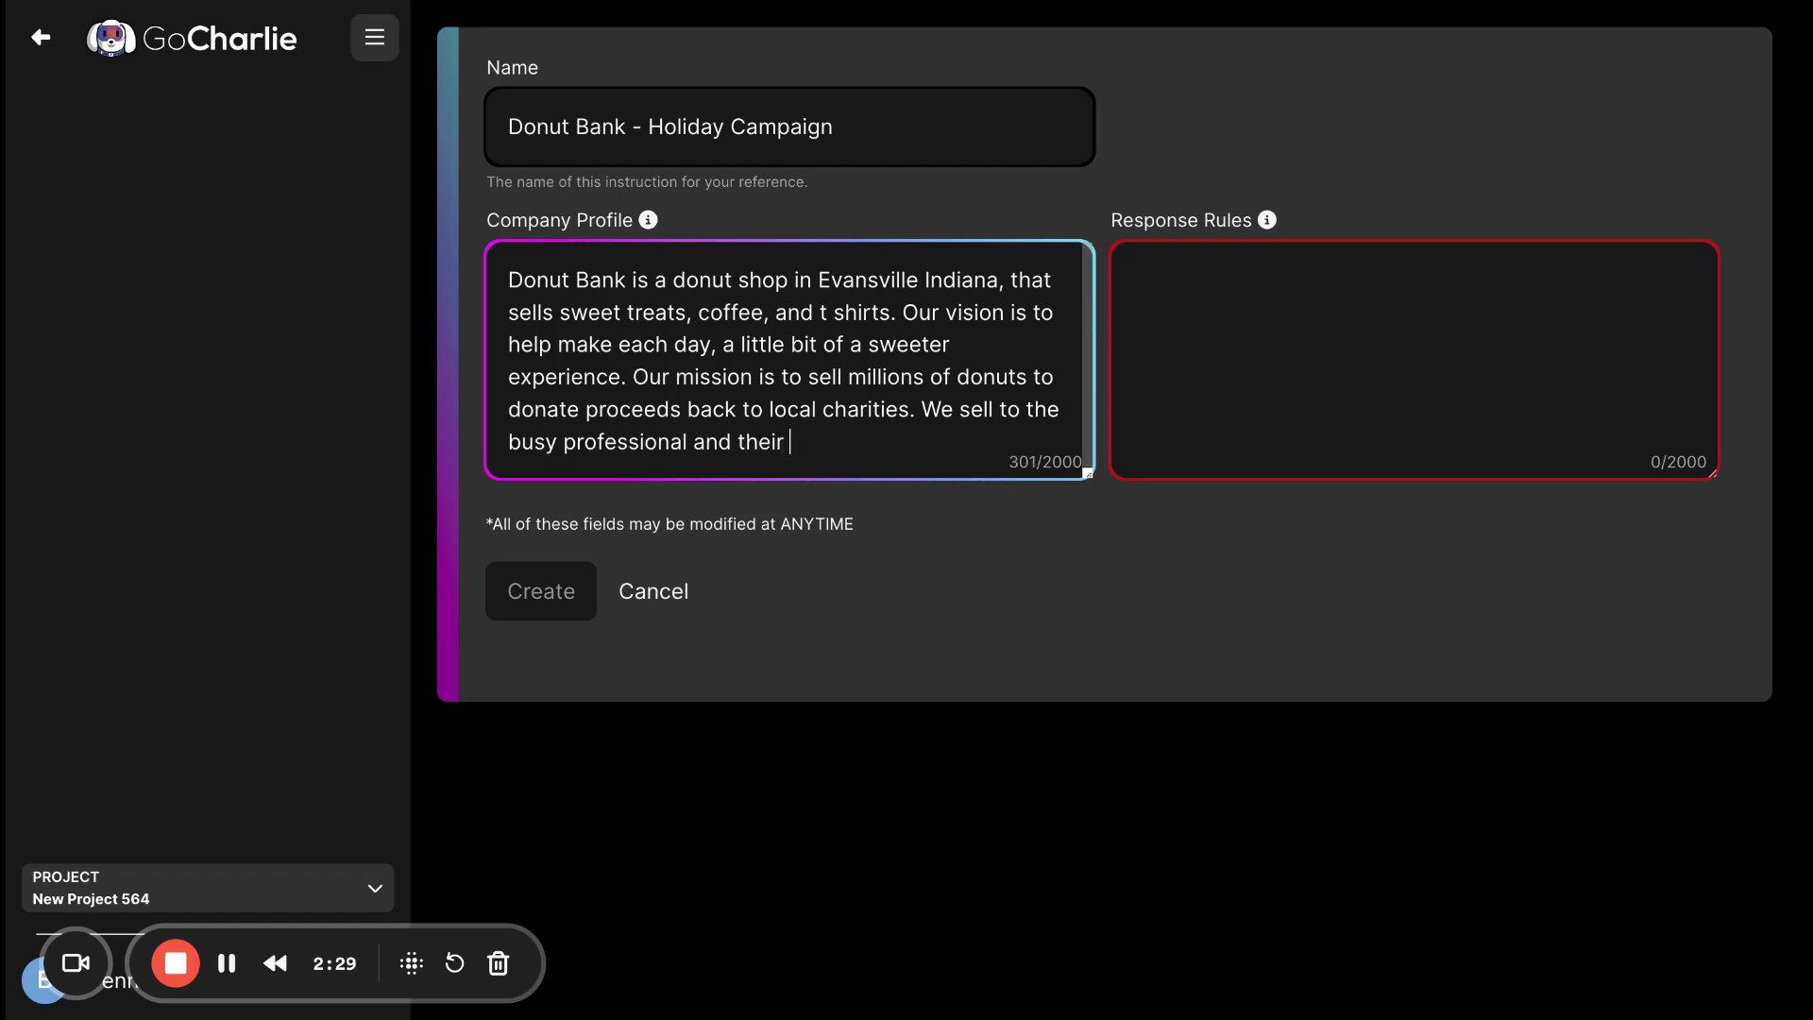
pyautogui.write('children to mak')
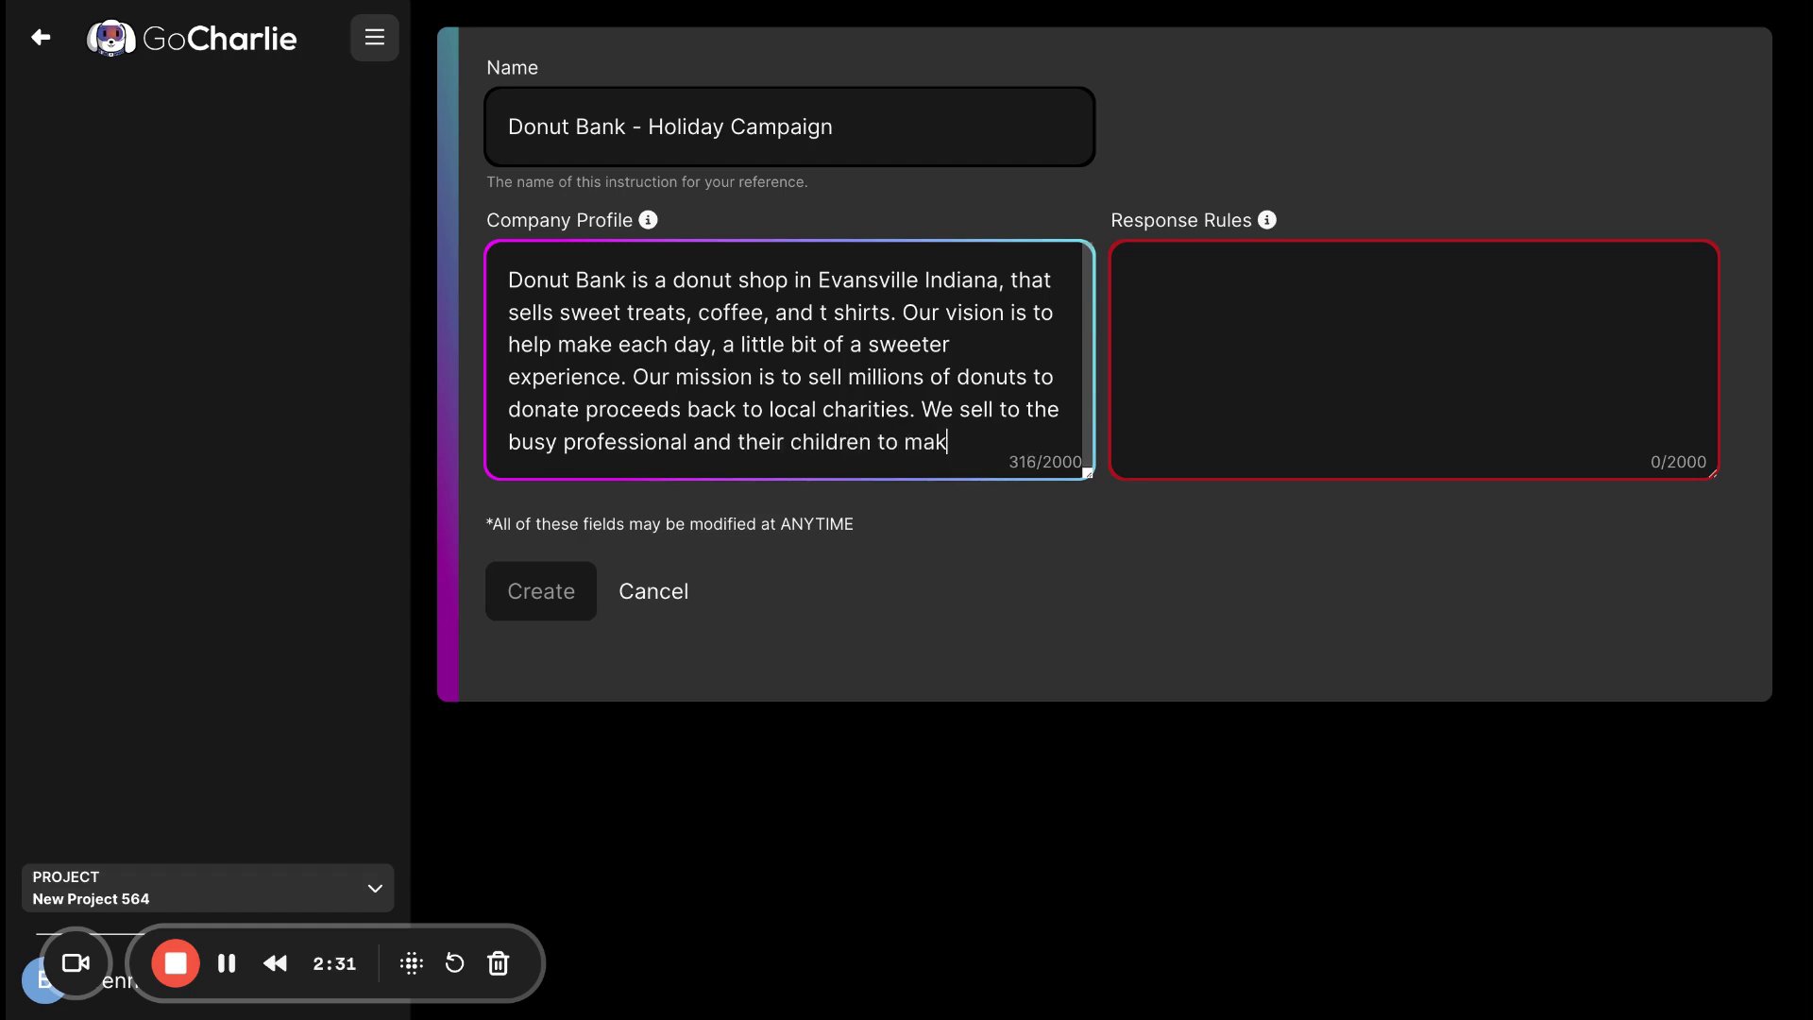
pyautogui.write('e their days')
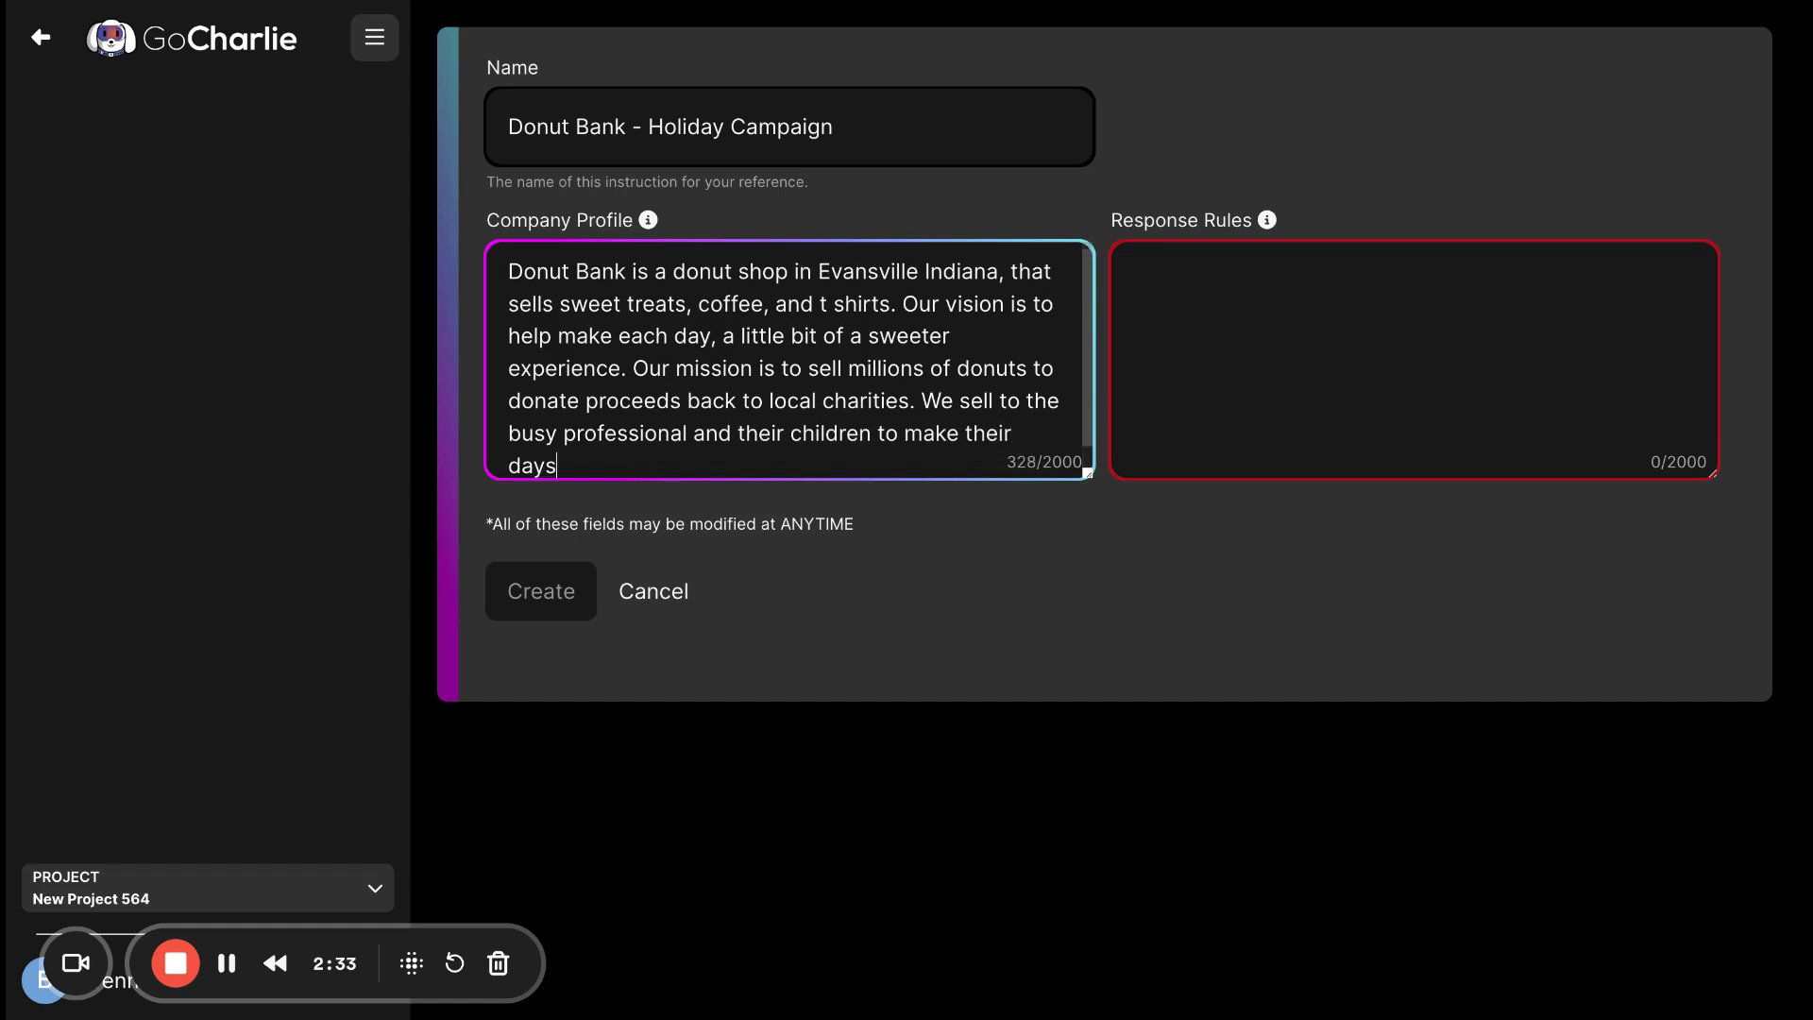
pyautogui.write(' just a')
pyautogui.press('BackSpace')
pyautogui.press('BackSpace')
pyautogui.write('t a little sweeter.')
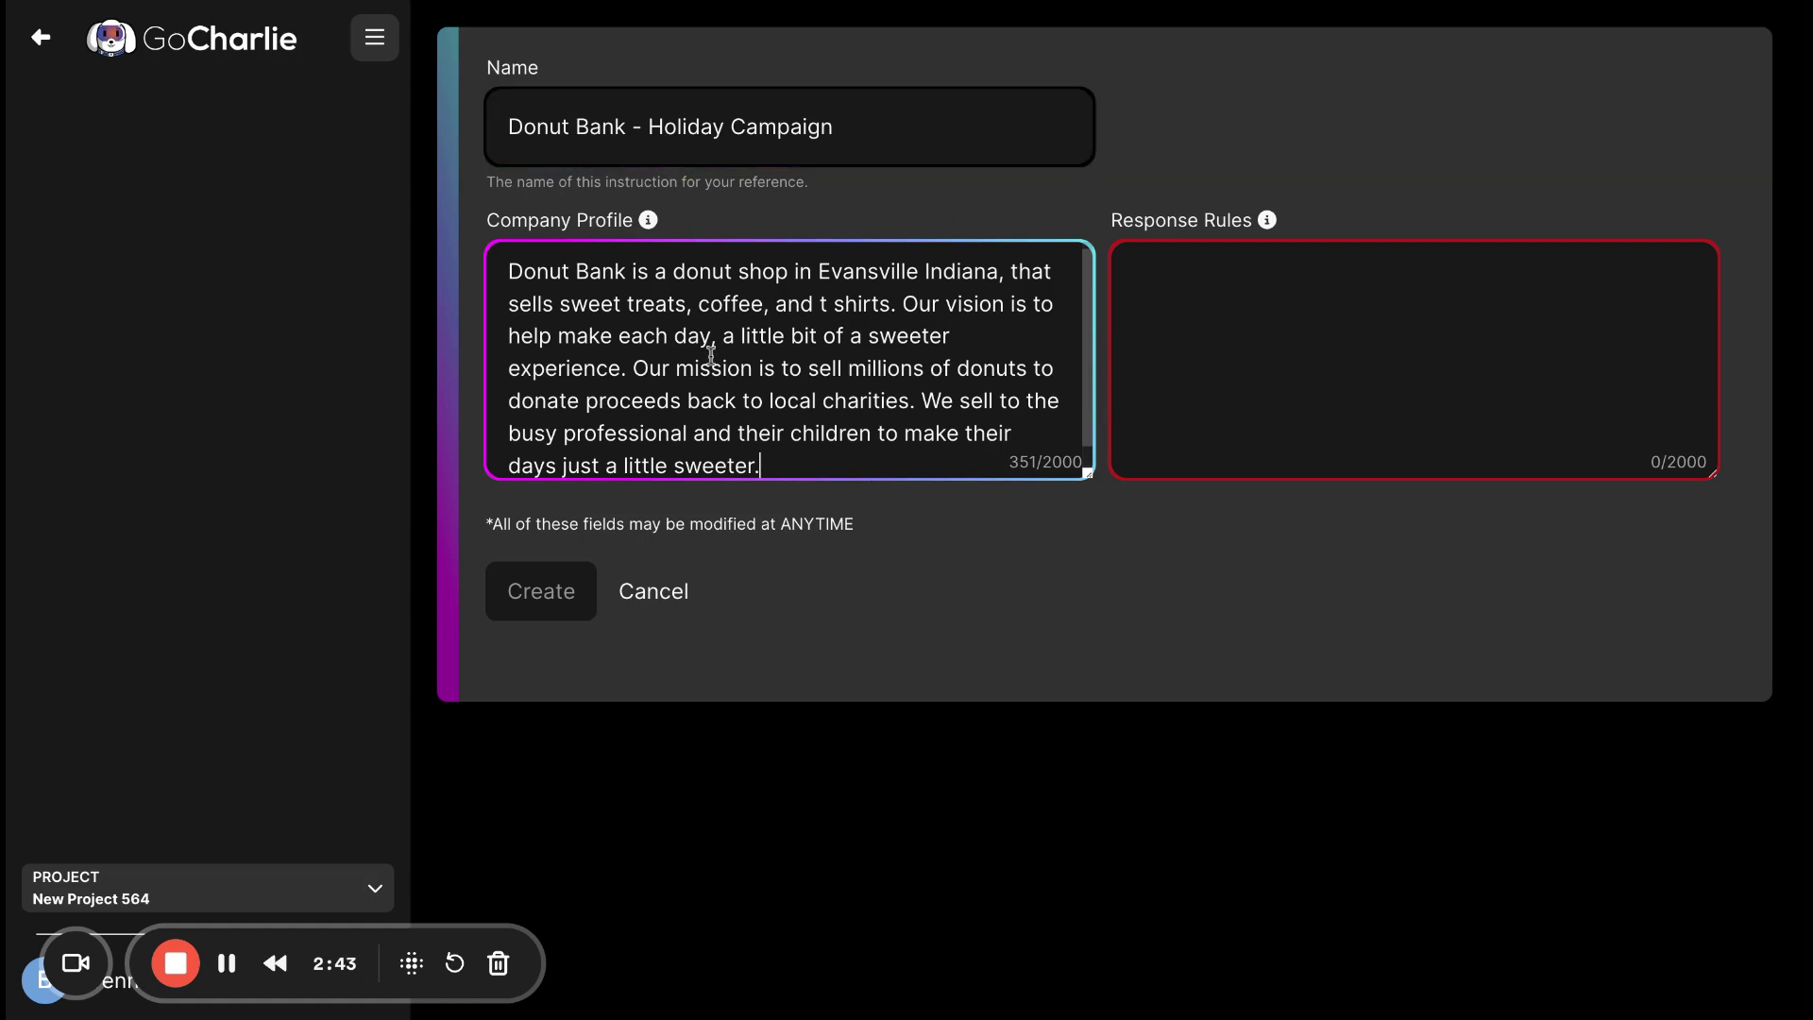
# - Place the cursor in the empty Response Rules box
pyautogui.click(1472, 345)
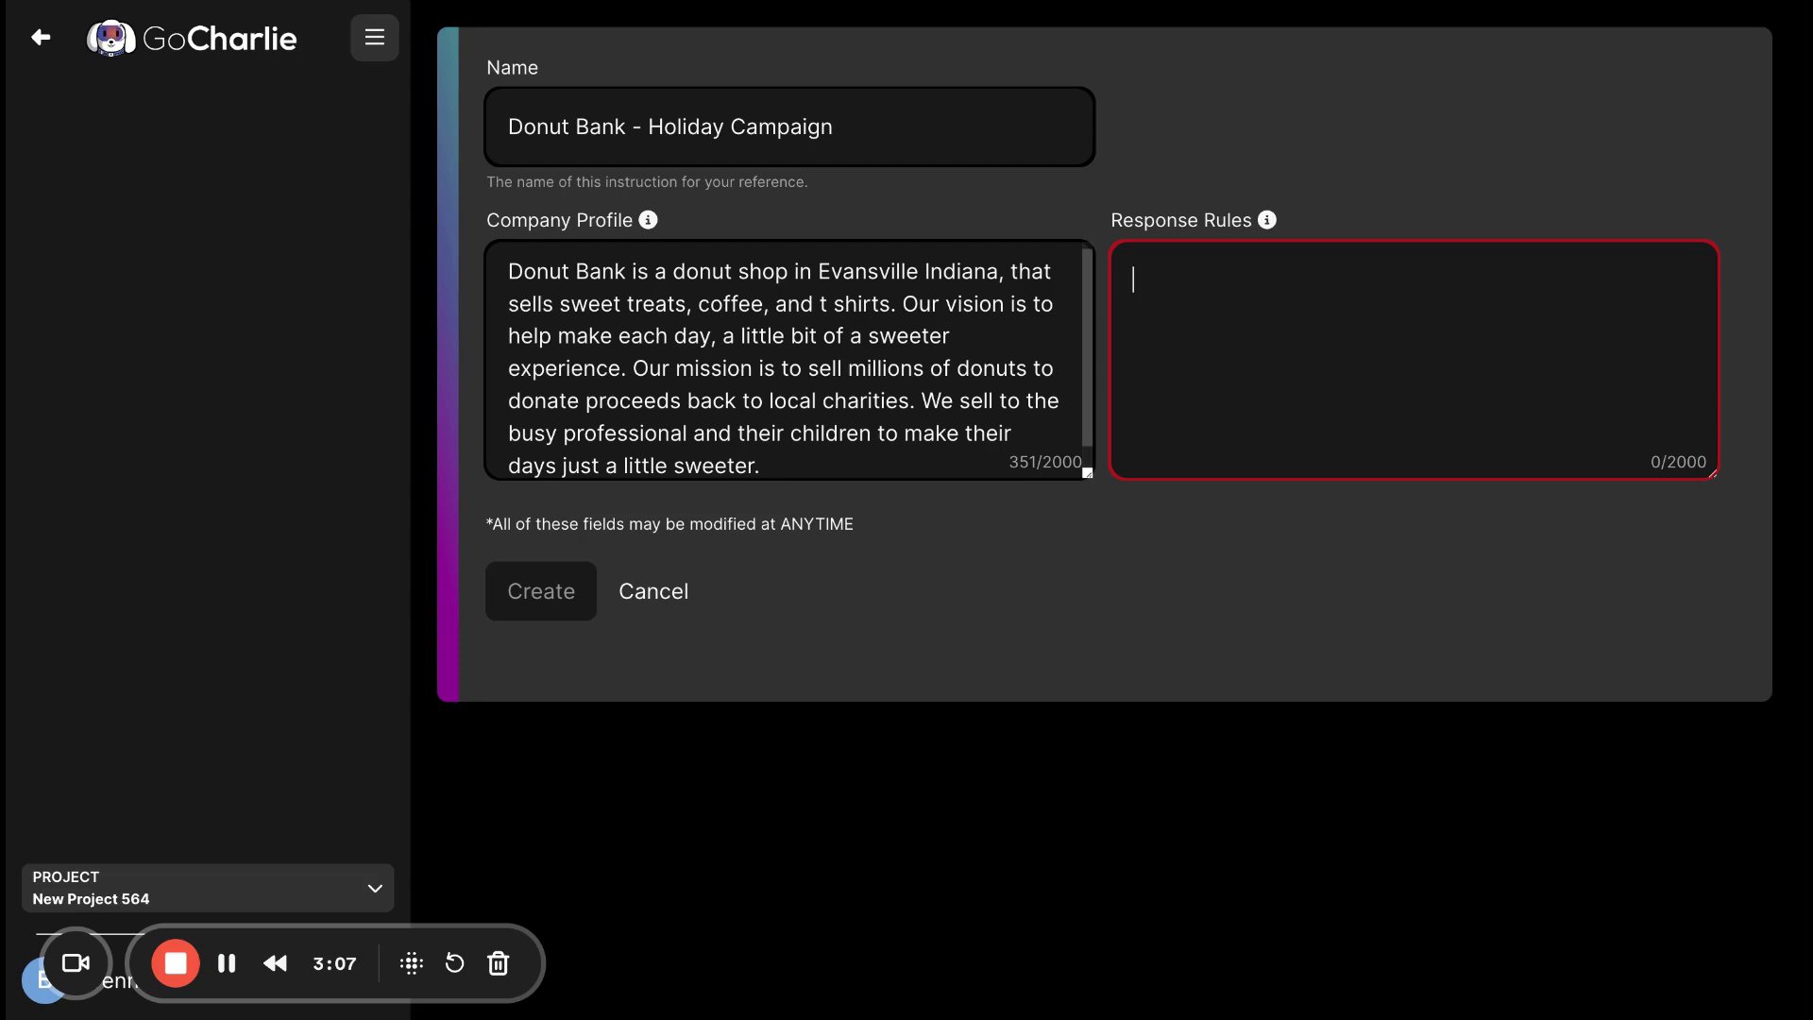
# - Add the rule to write in a casual, fun tone with lots of bank puns
pyautogui.write('Wr')
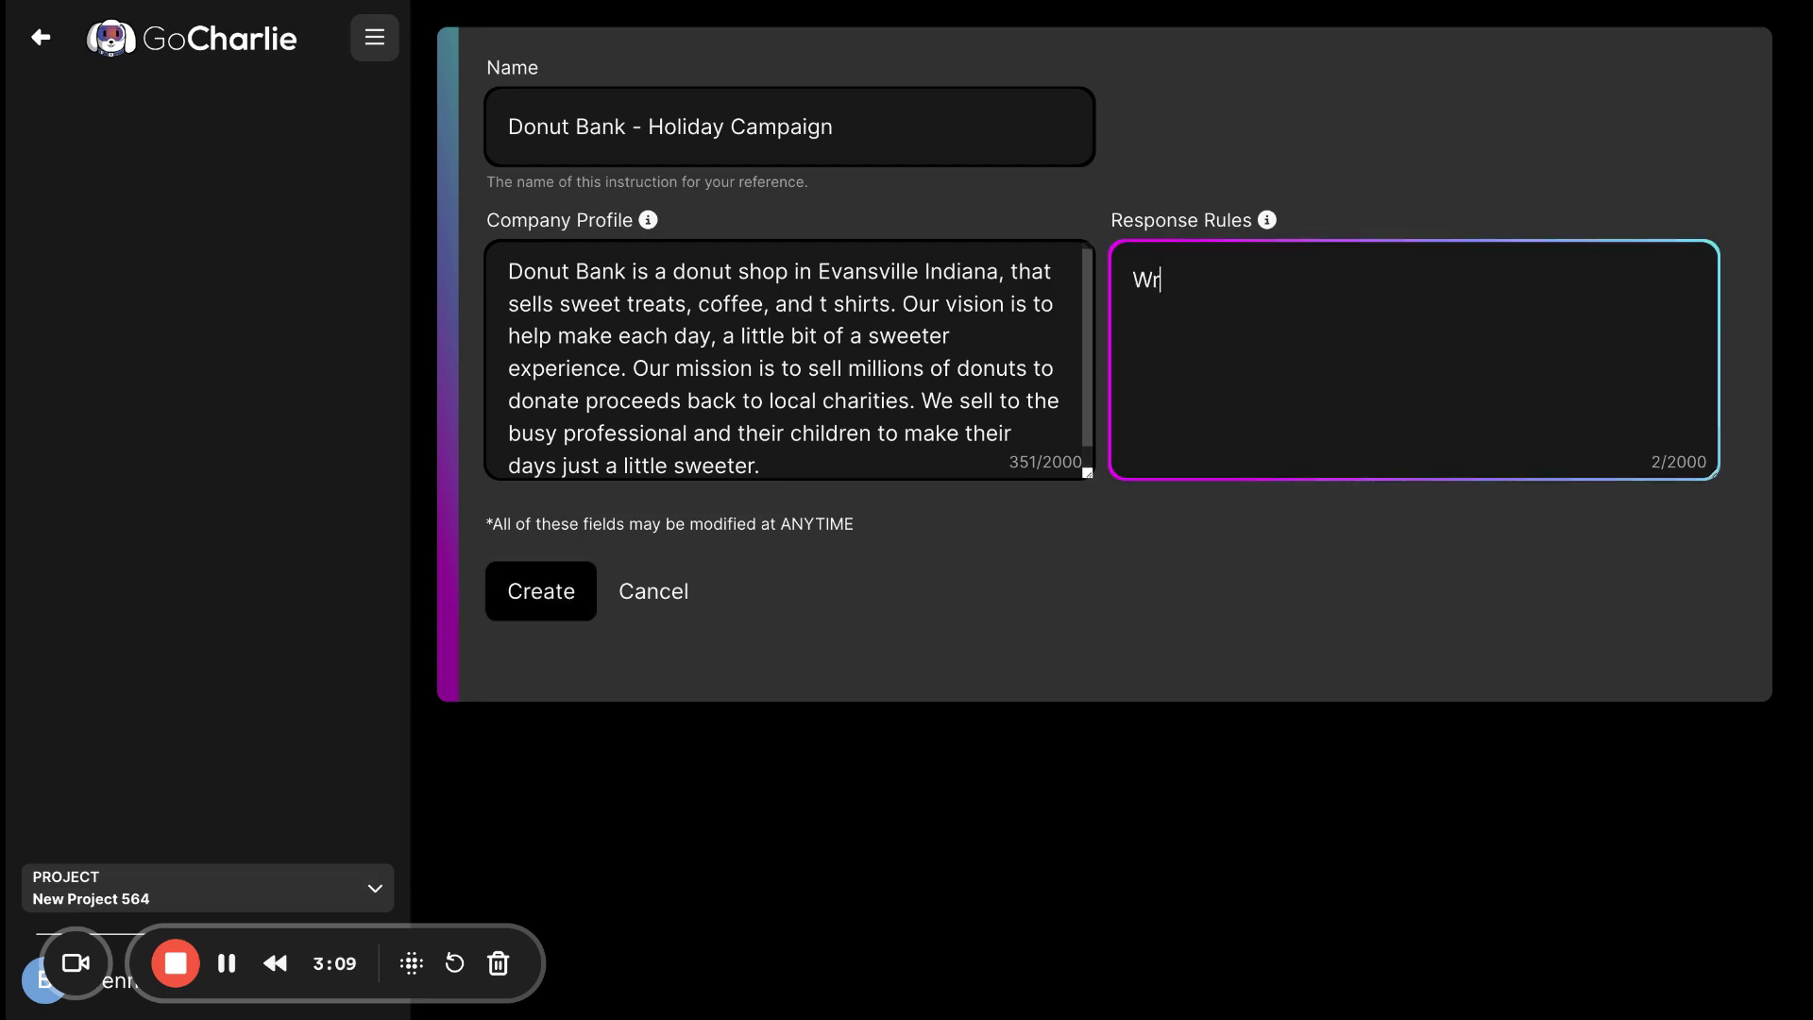
pyautogui.write('ite in a tone of voice ')
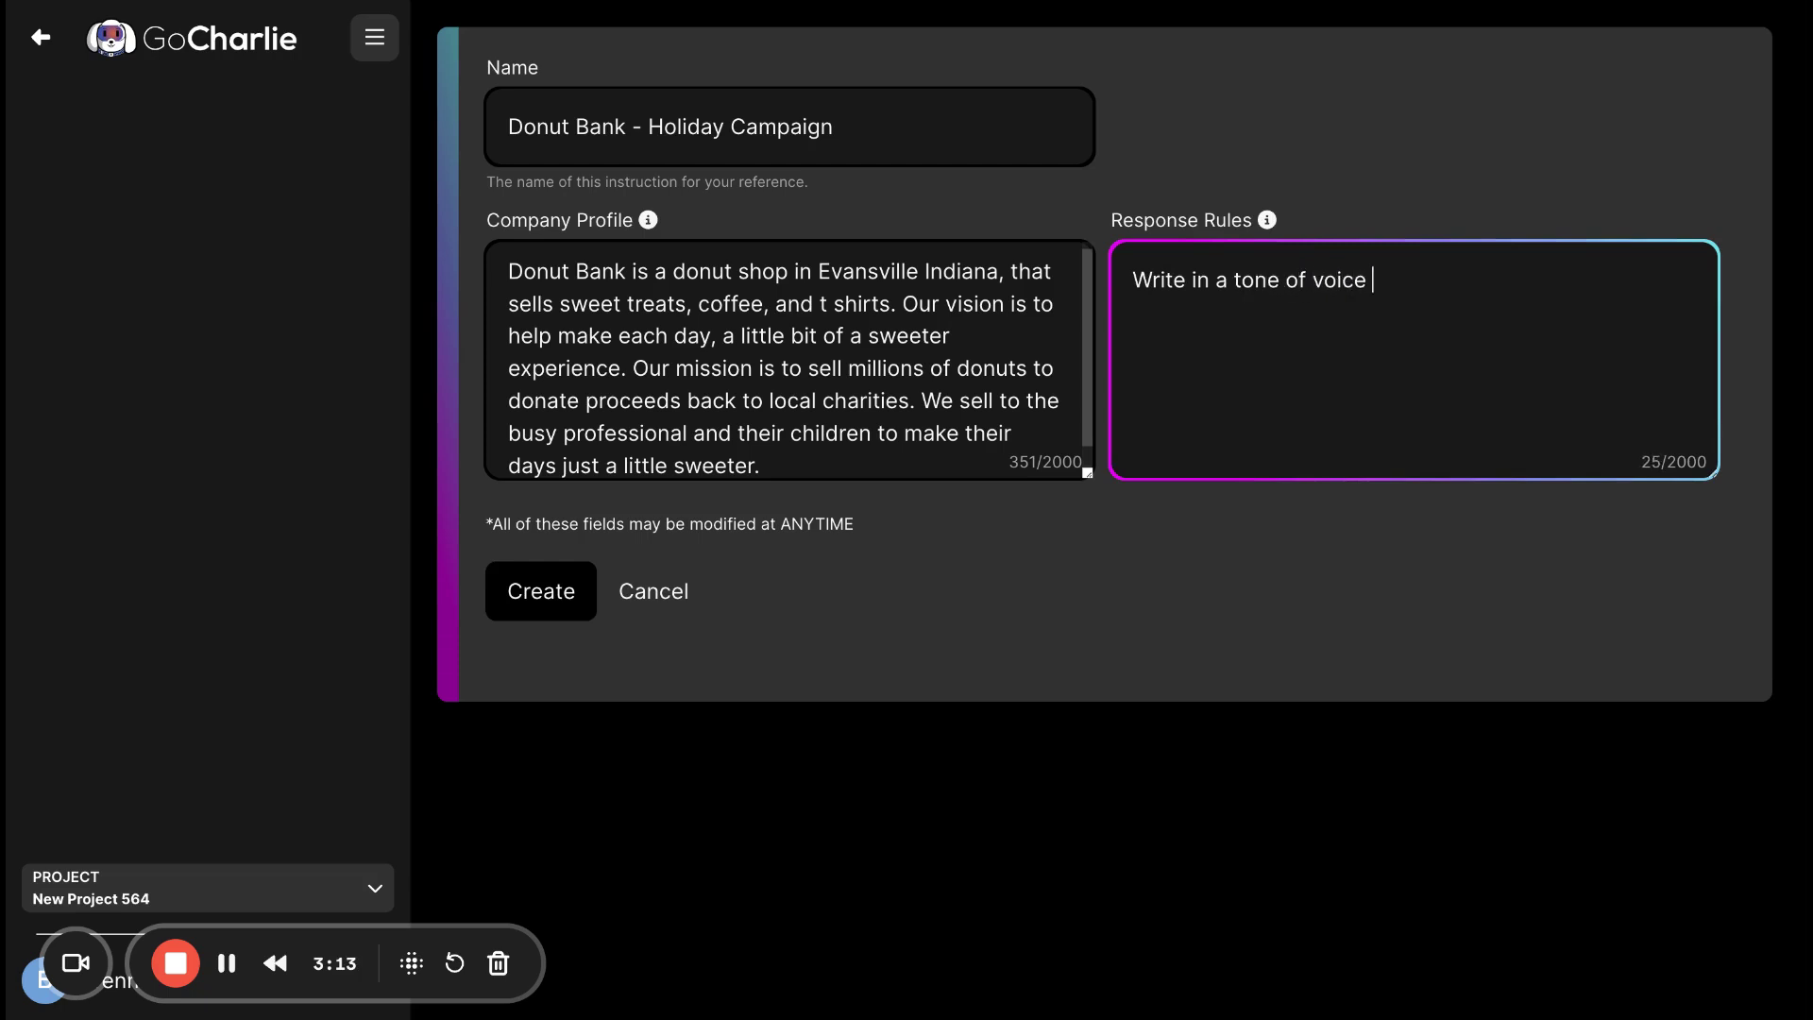
pyautogui.write('that is casual, fun, and')
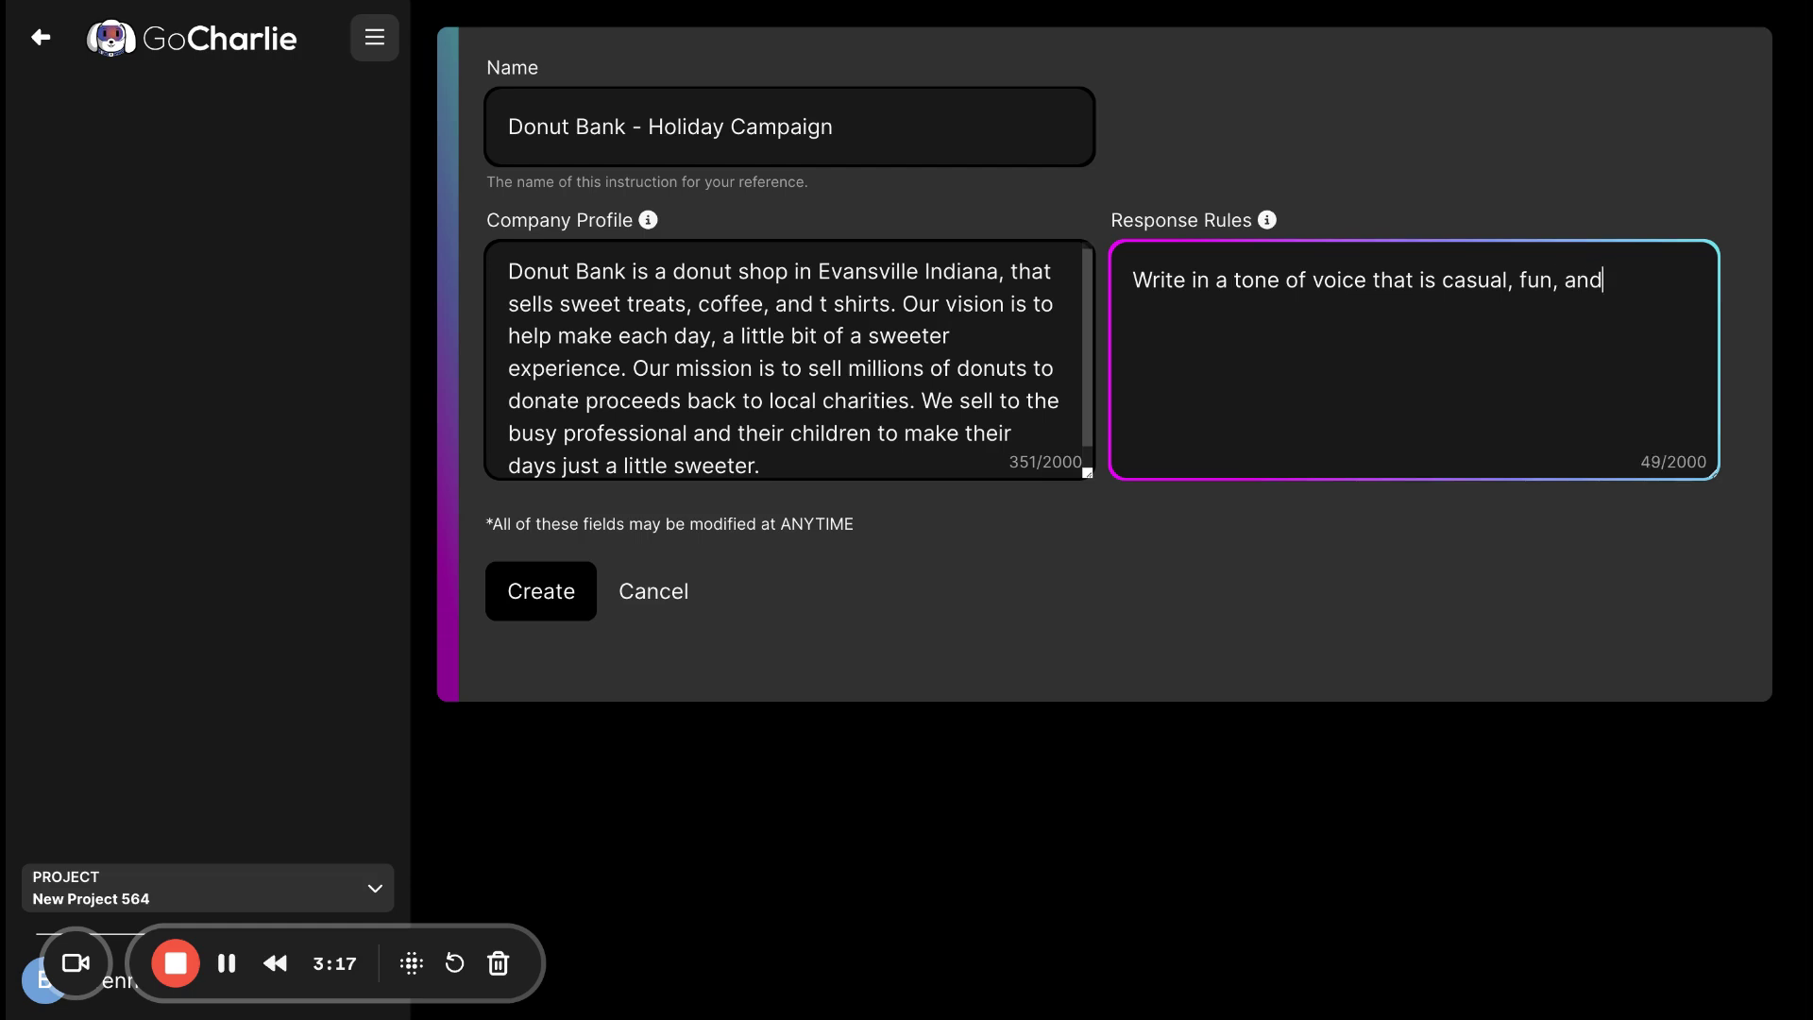
pyautogui.write(' makes log')
pyautogui.write('f bank puns.')
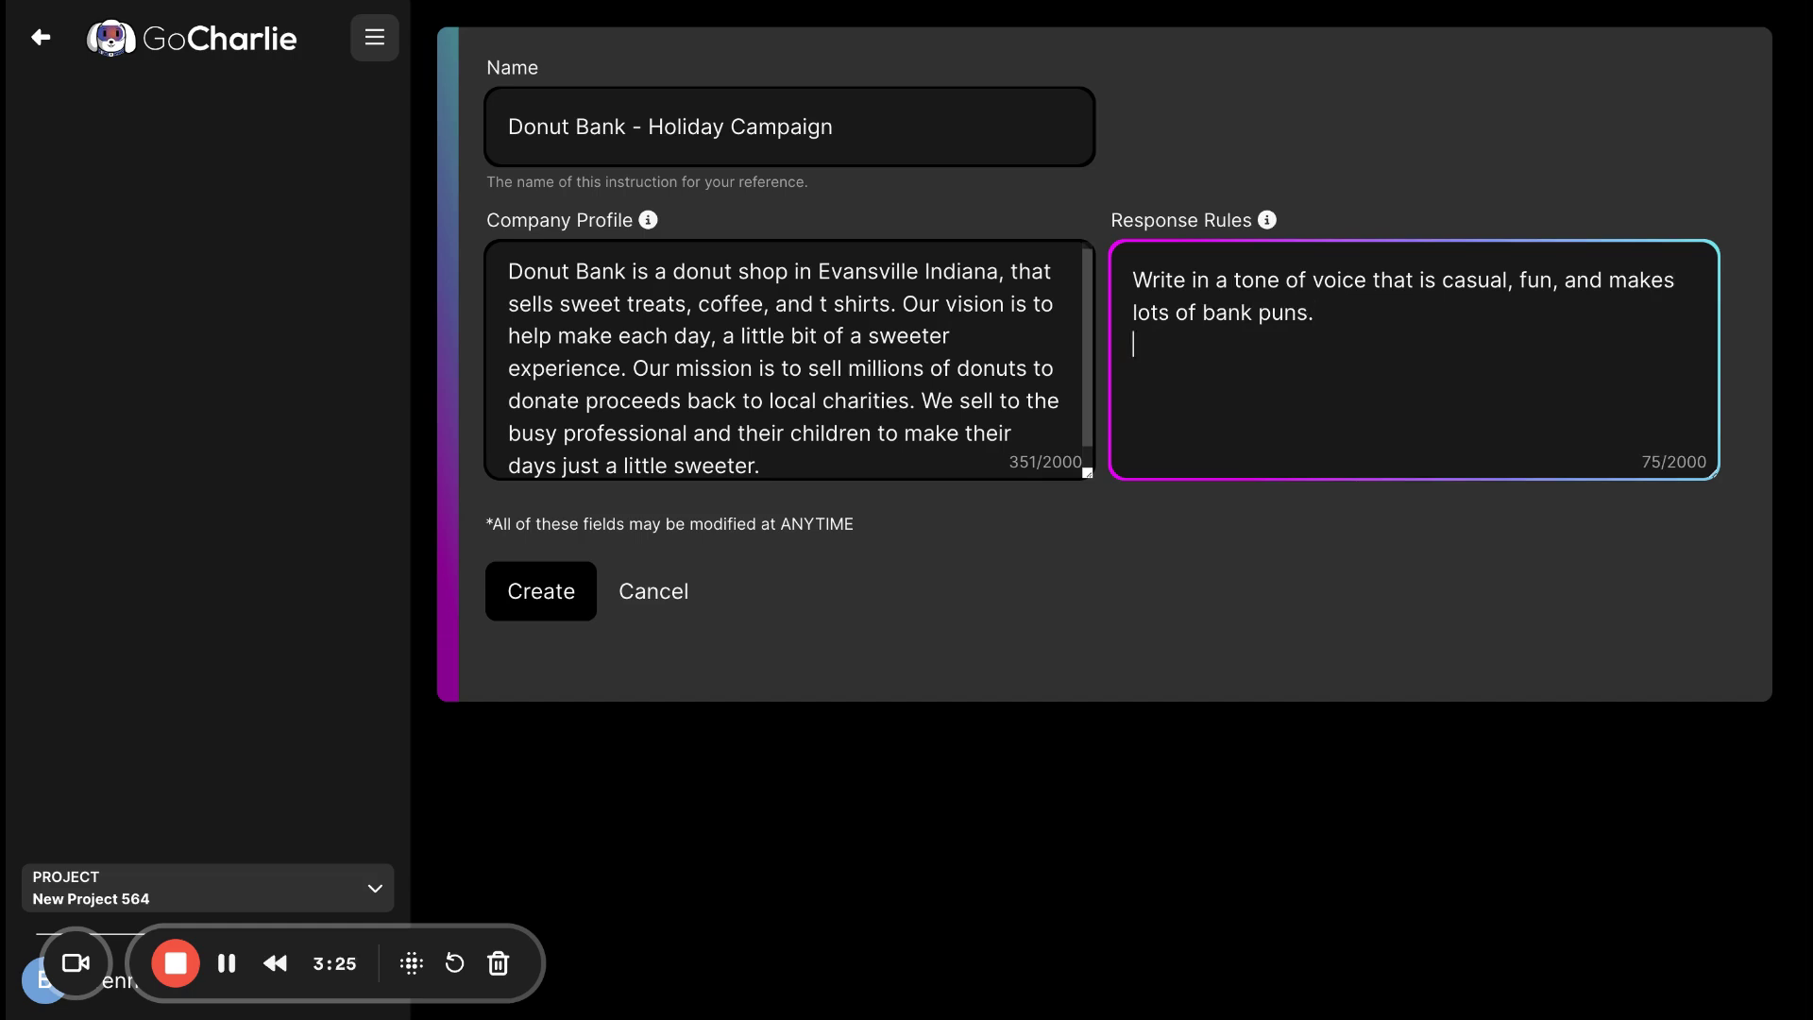
pyautogui.press('Return')
# - Add a keywords rule: donuts, coffee, sweet days, happy holidays, make your family days sweeter
pyautogui.write('Use the keywords, d')
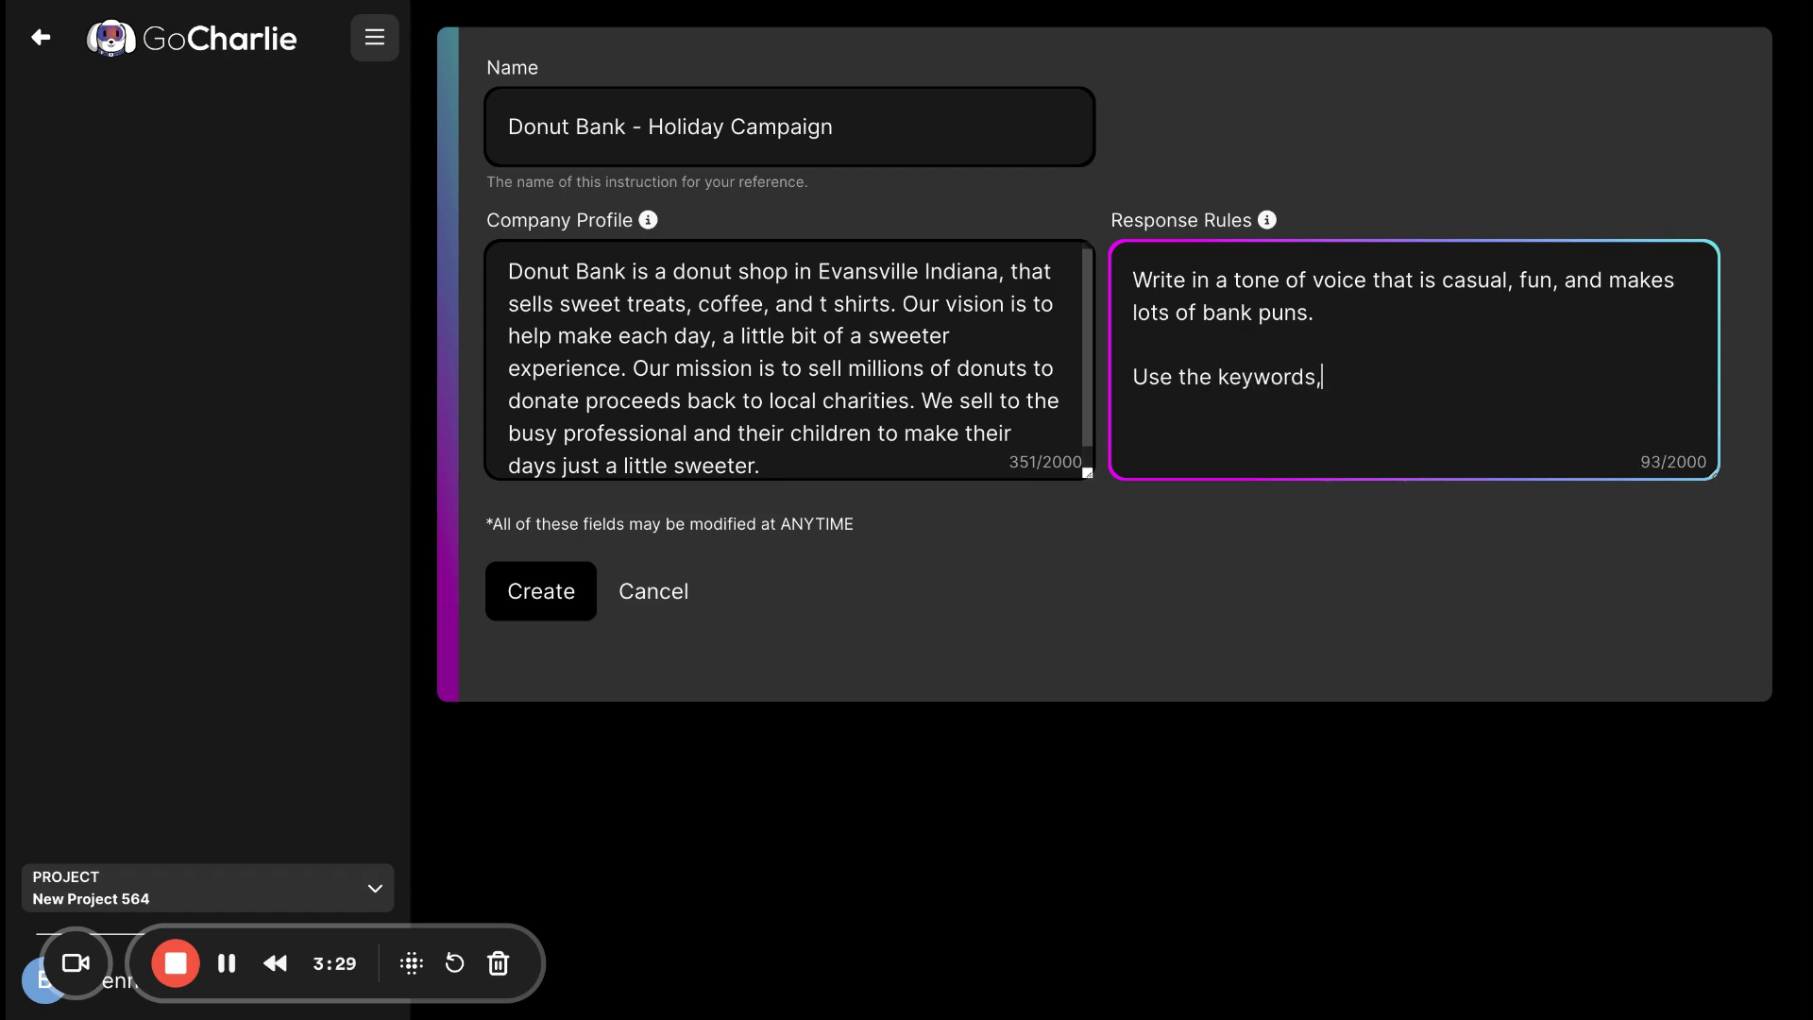
pyautogui.press('BackSpace')
pyautogui.press('BackSpace')
pyautogui.press('BackSpace')
pyautogui.write('donuts, coffee, sugar')
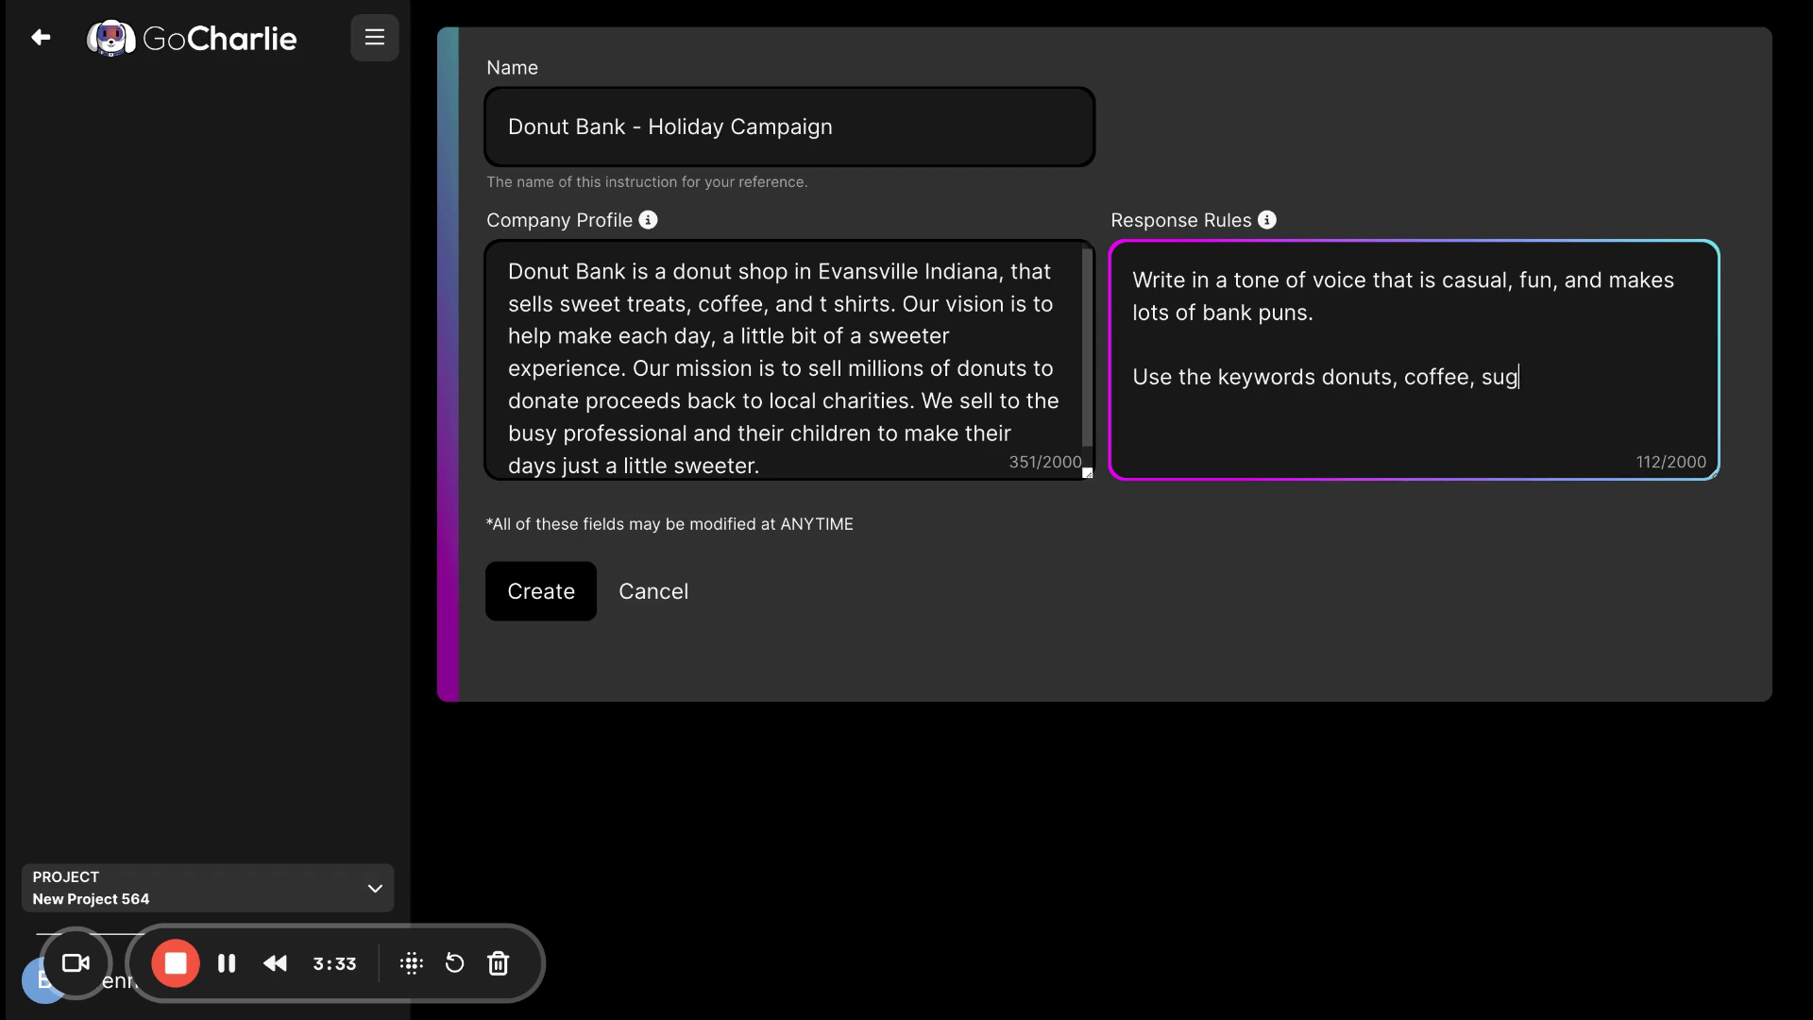
pyautogui.press('BackSpace')
pyautogui.press('BackSpace')
pyautogui.press('BackSpace')
pyautogui.press('BackSpace')
pyautogui.write('weet days, ho')
pyautogui.press('BackSpace')
pyautogui.press('BackSpace')
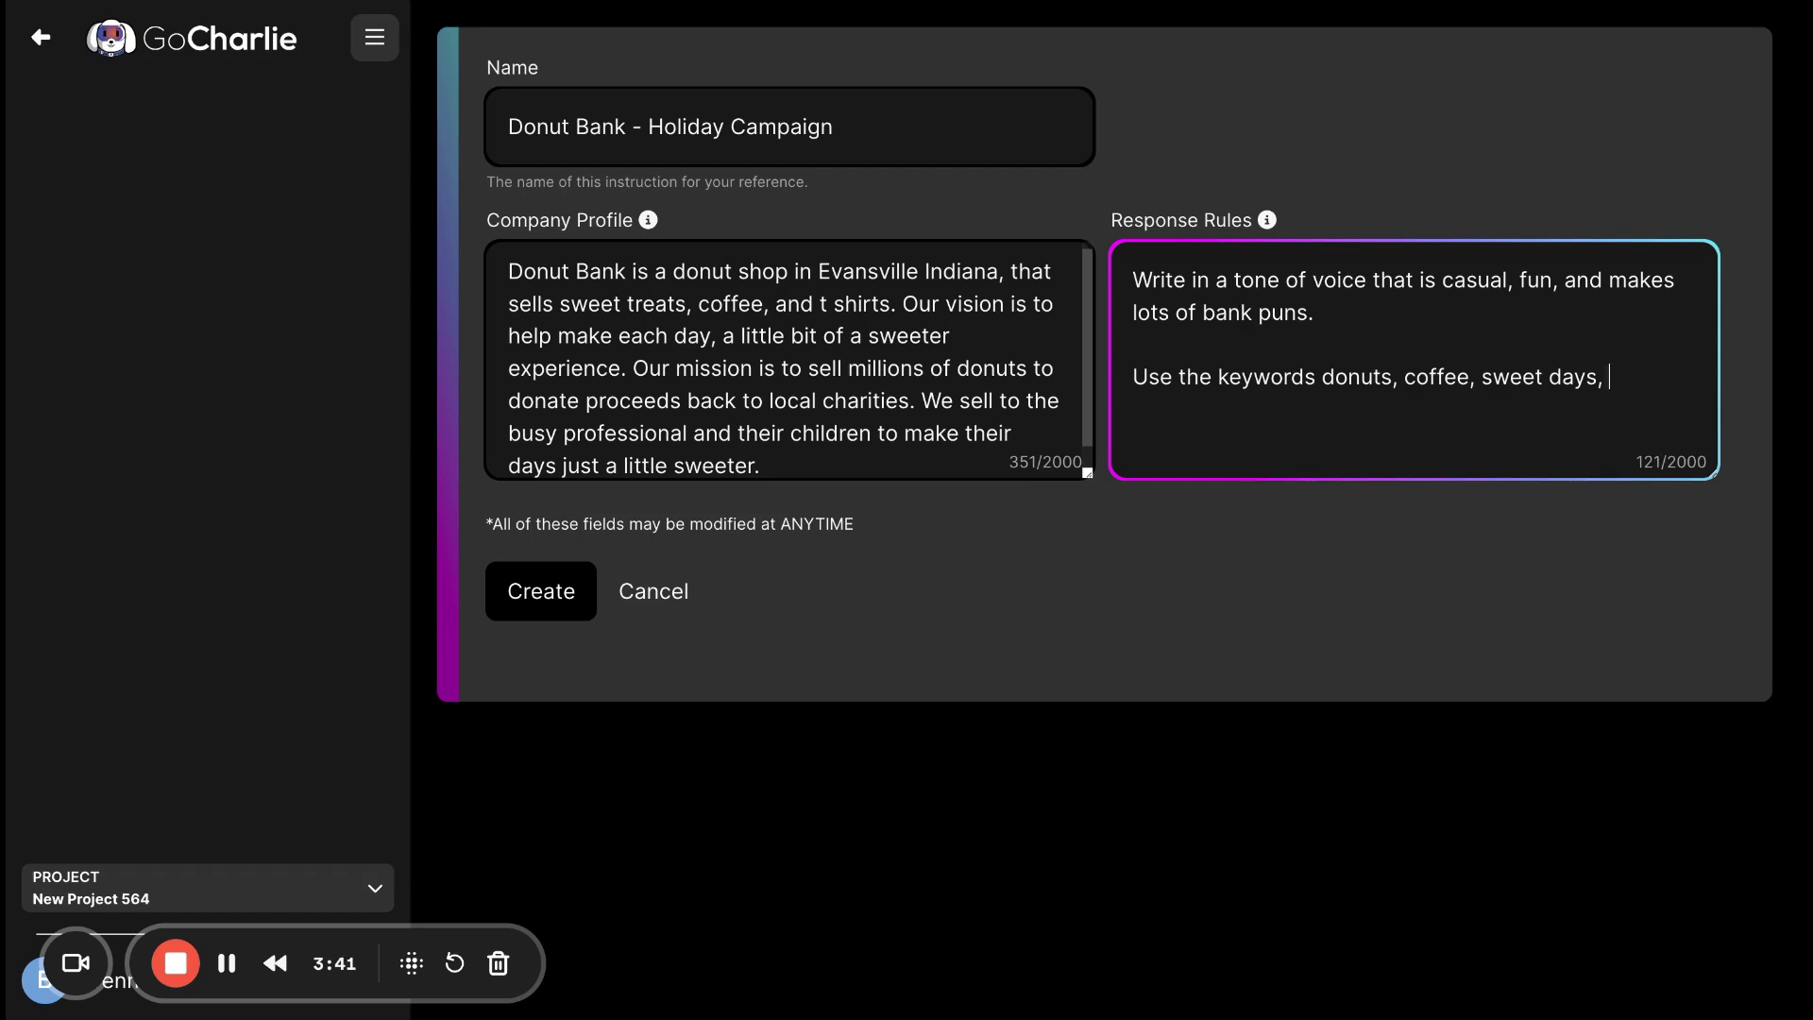
pyautogui.write('happy holidays')
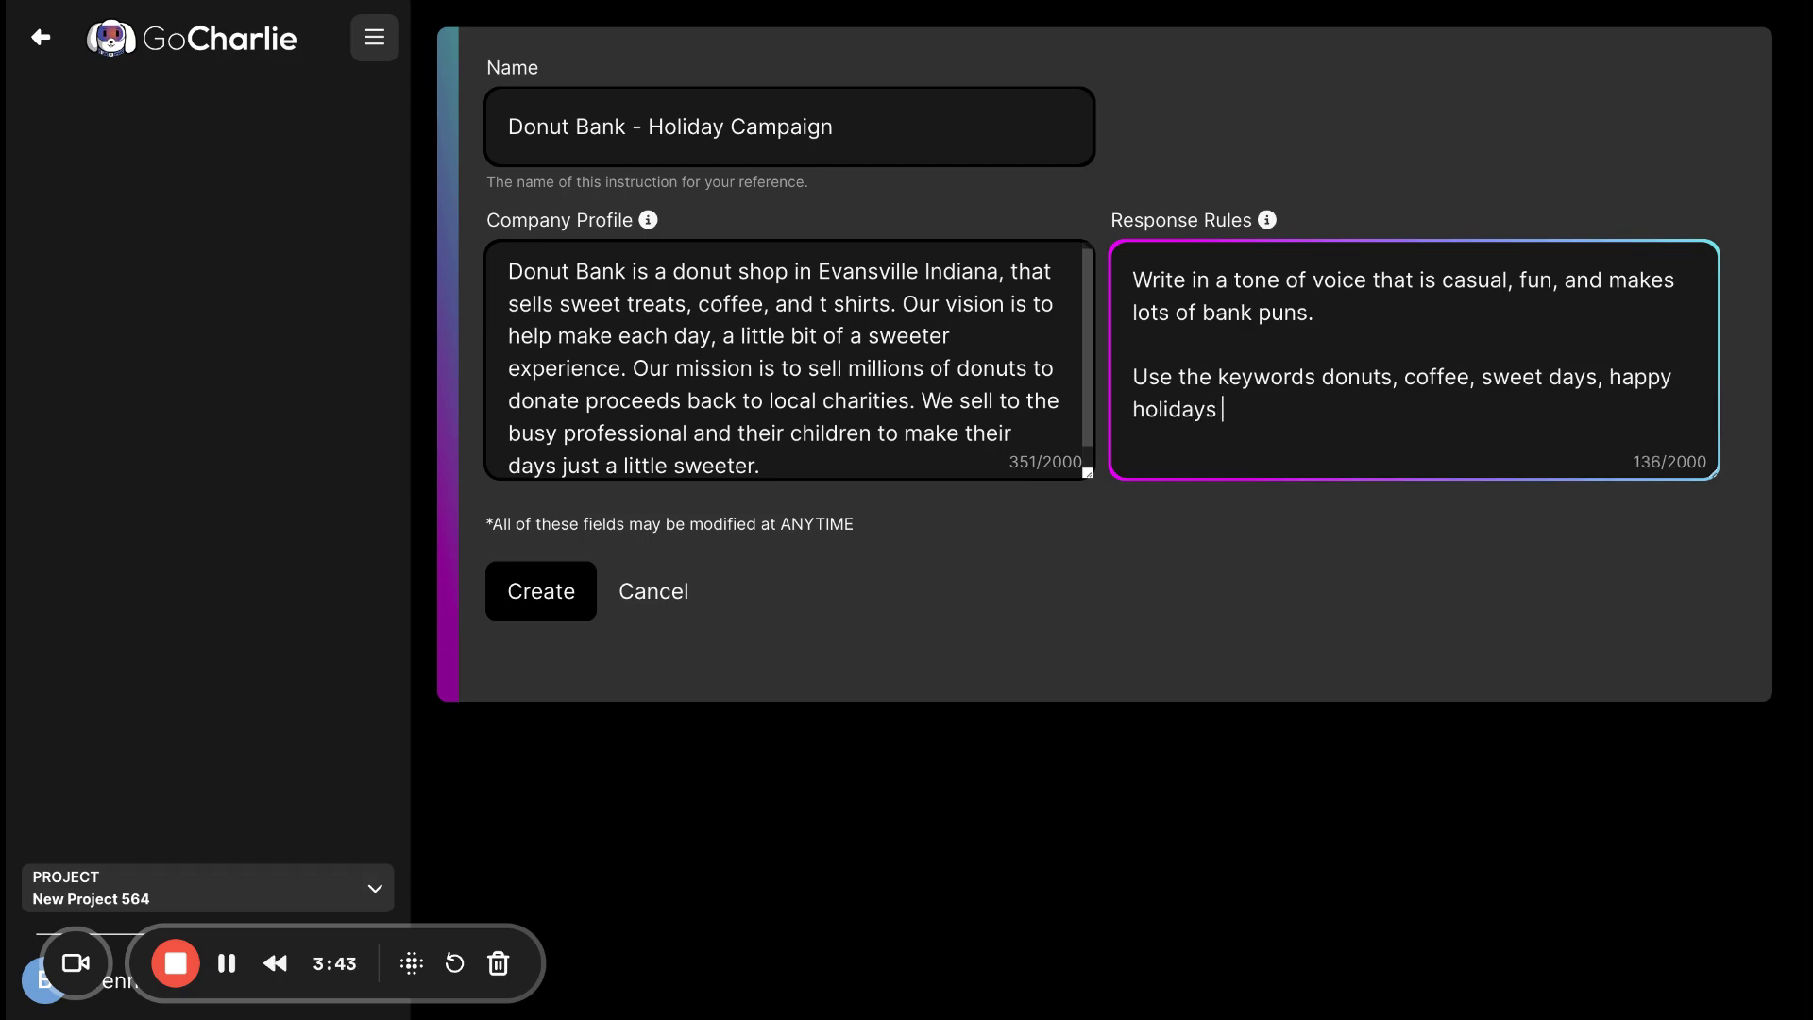
pyautogui.write(' and make your d')
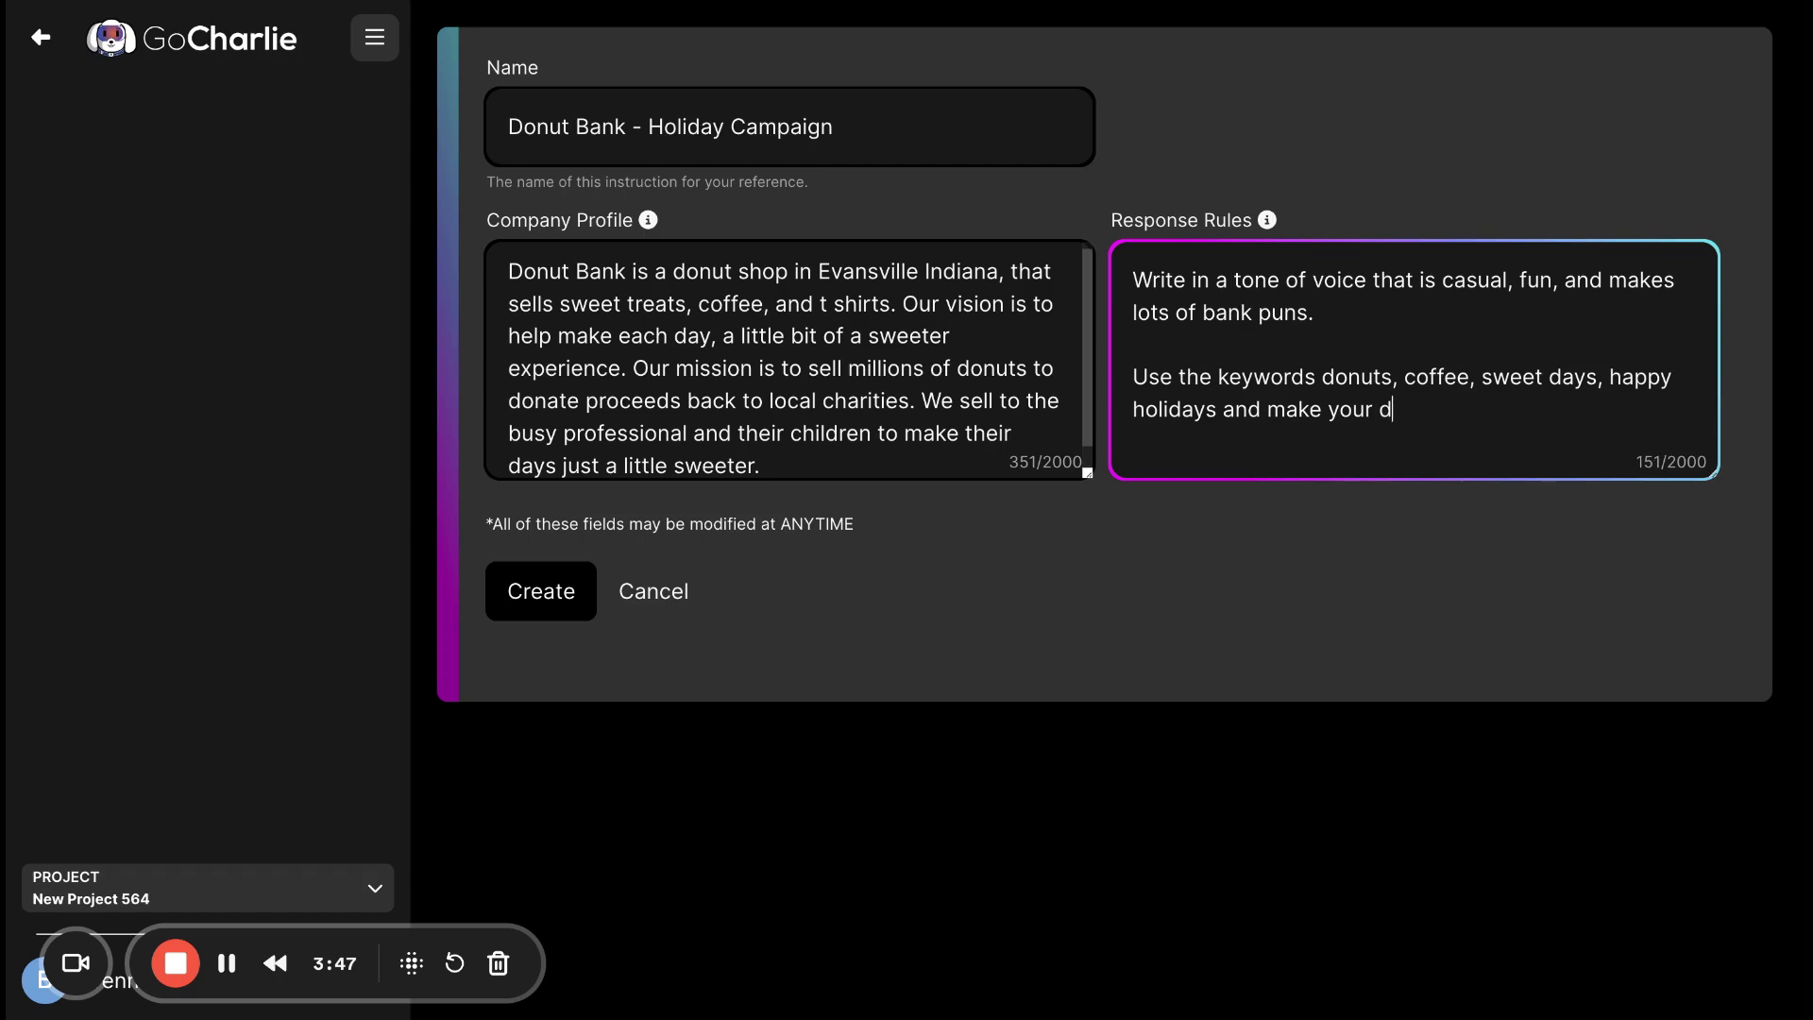
pyautogui.write('ays with your family a ')
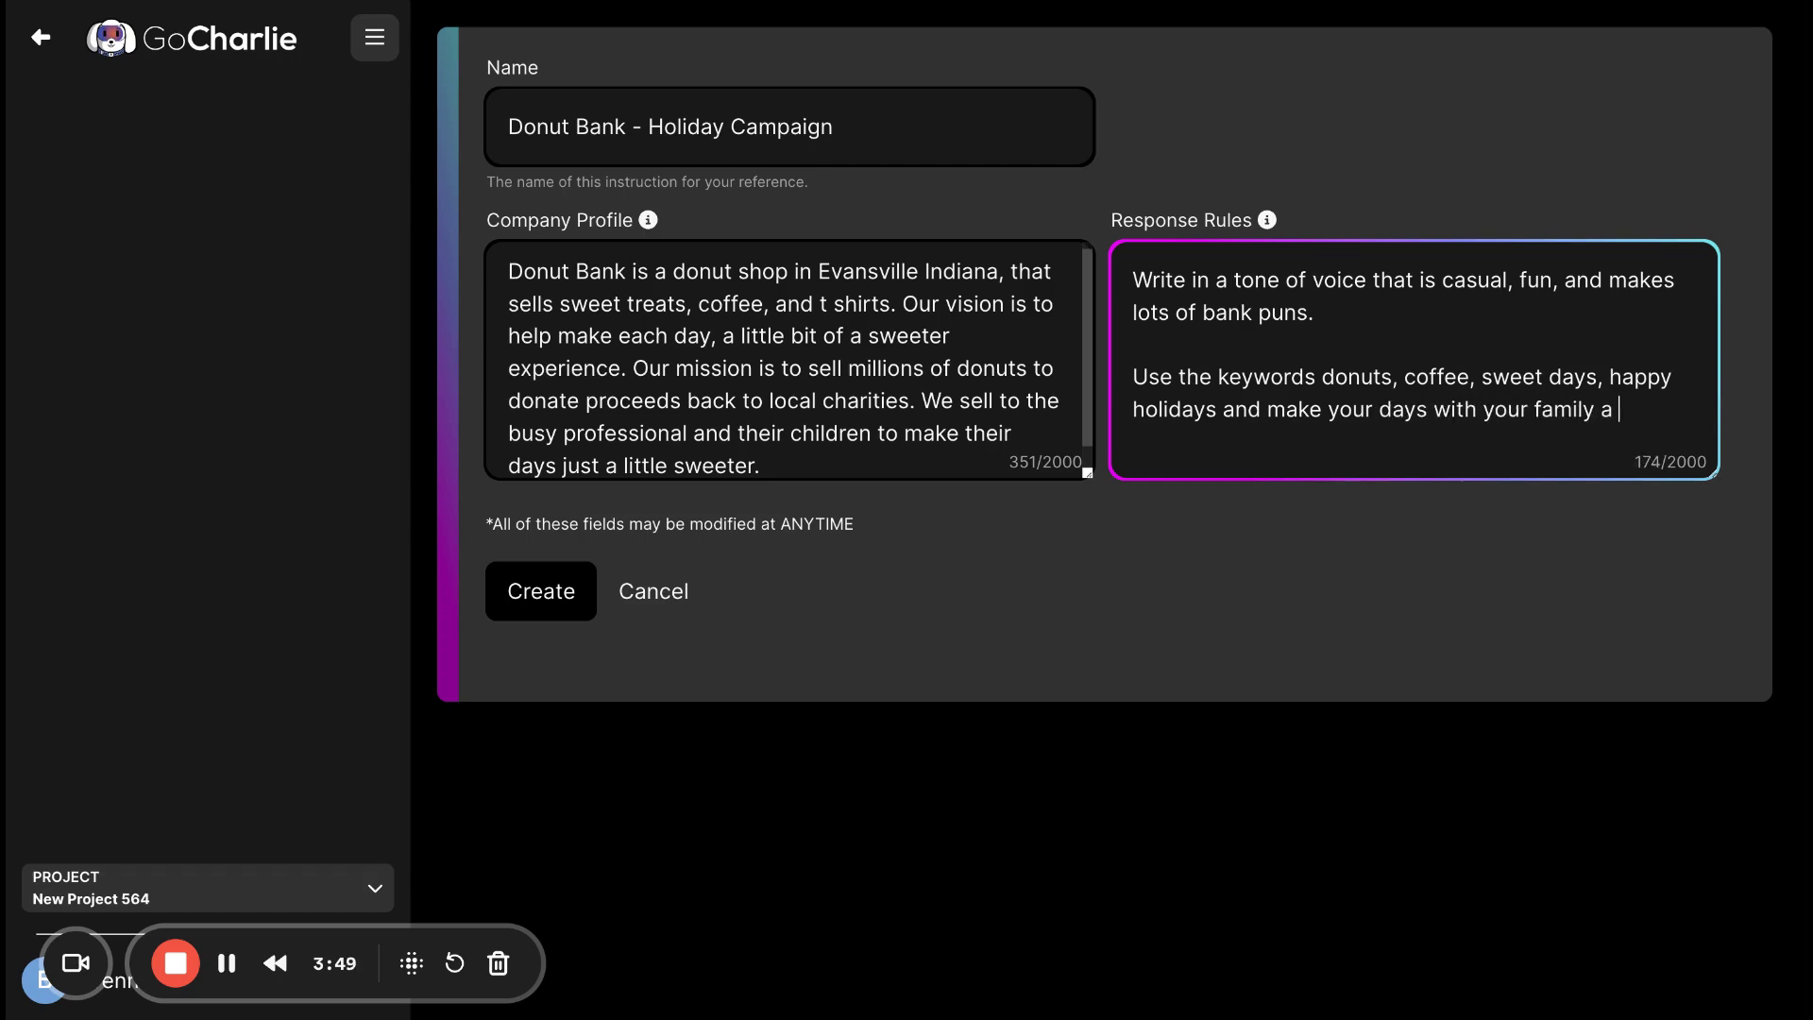
pyautogui.write('little sweet')
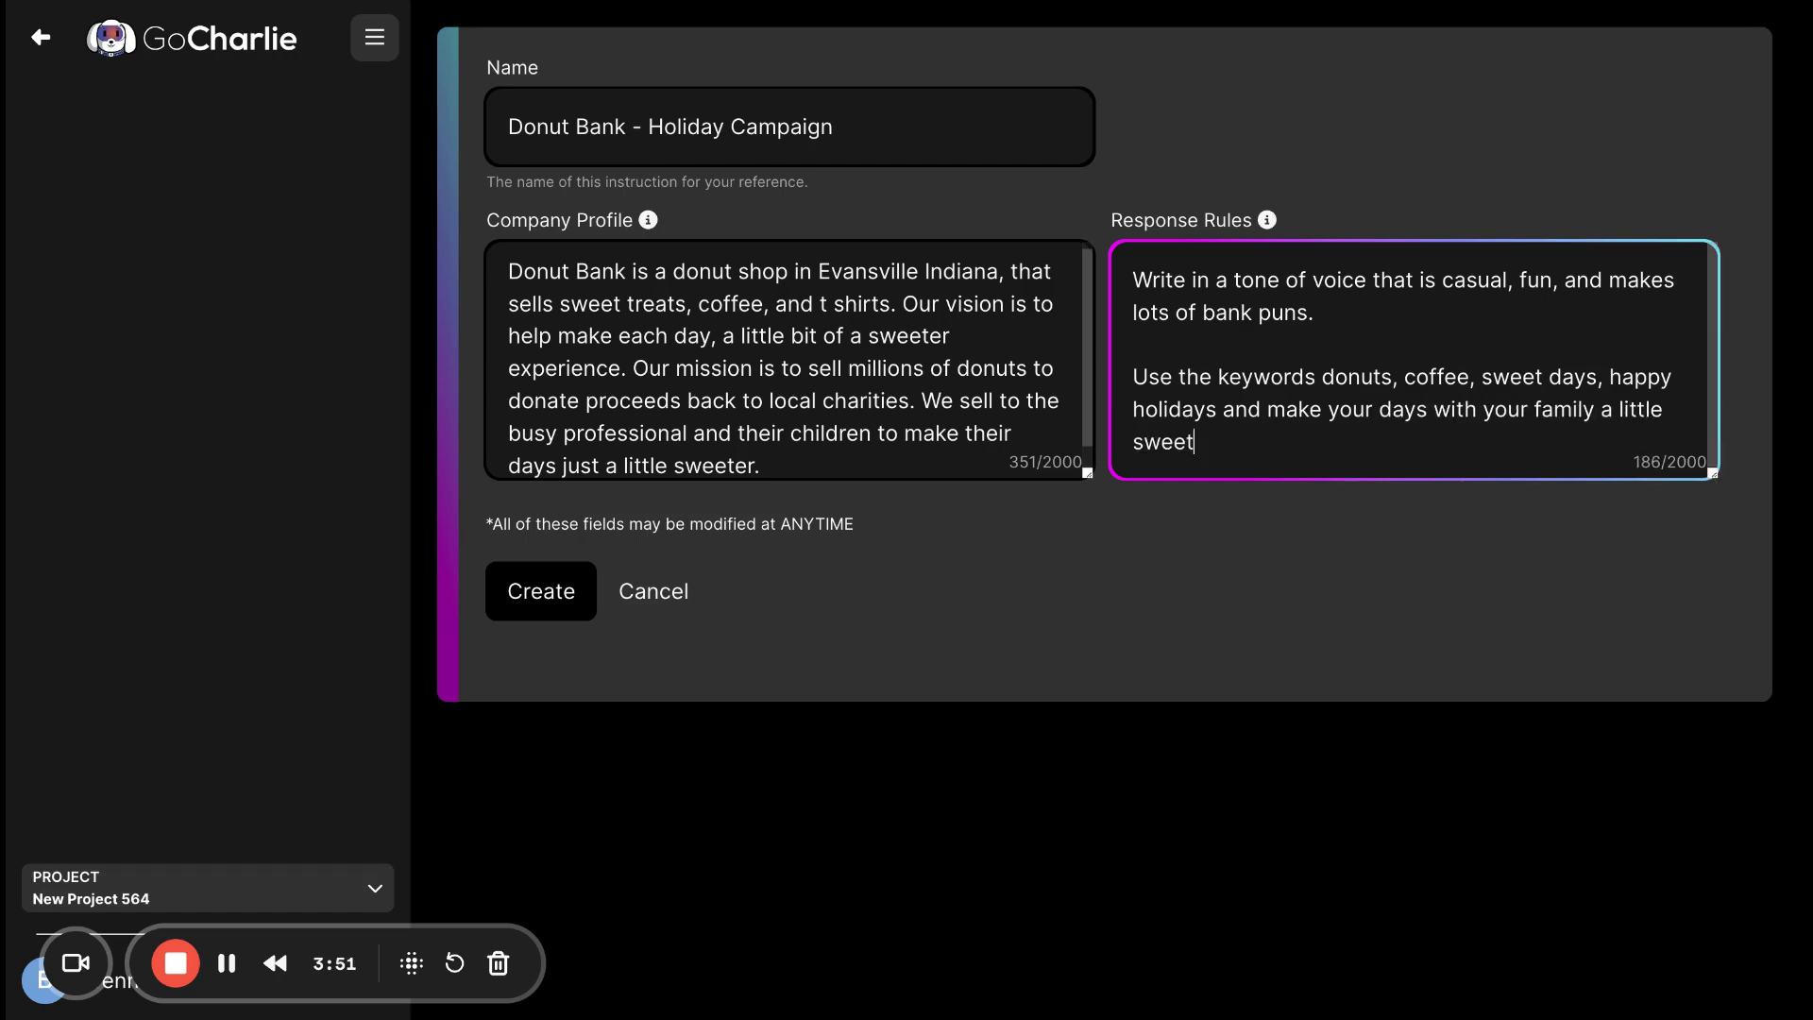
pyautogui.press('Return')
pyautogui.press('Return')
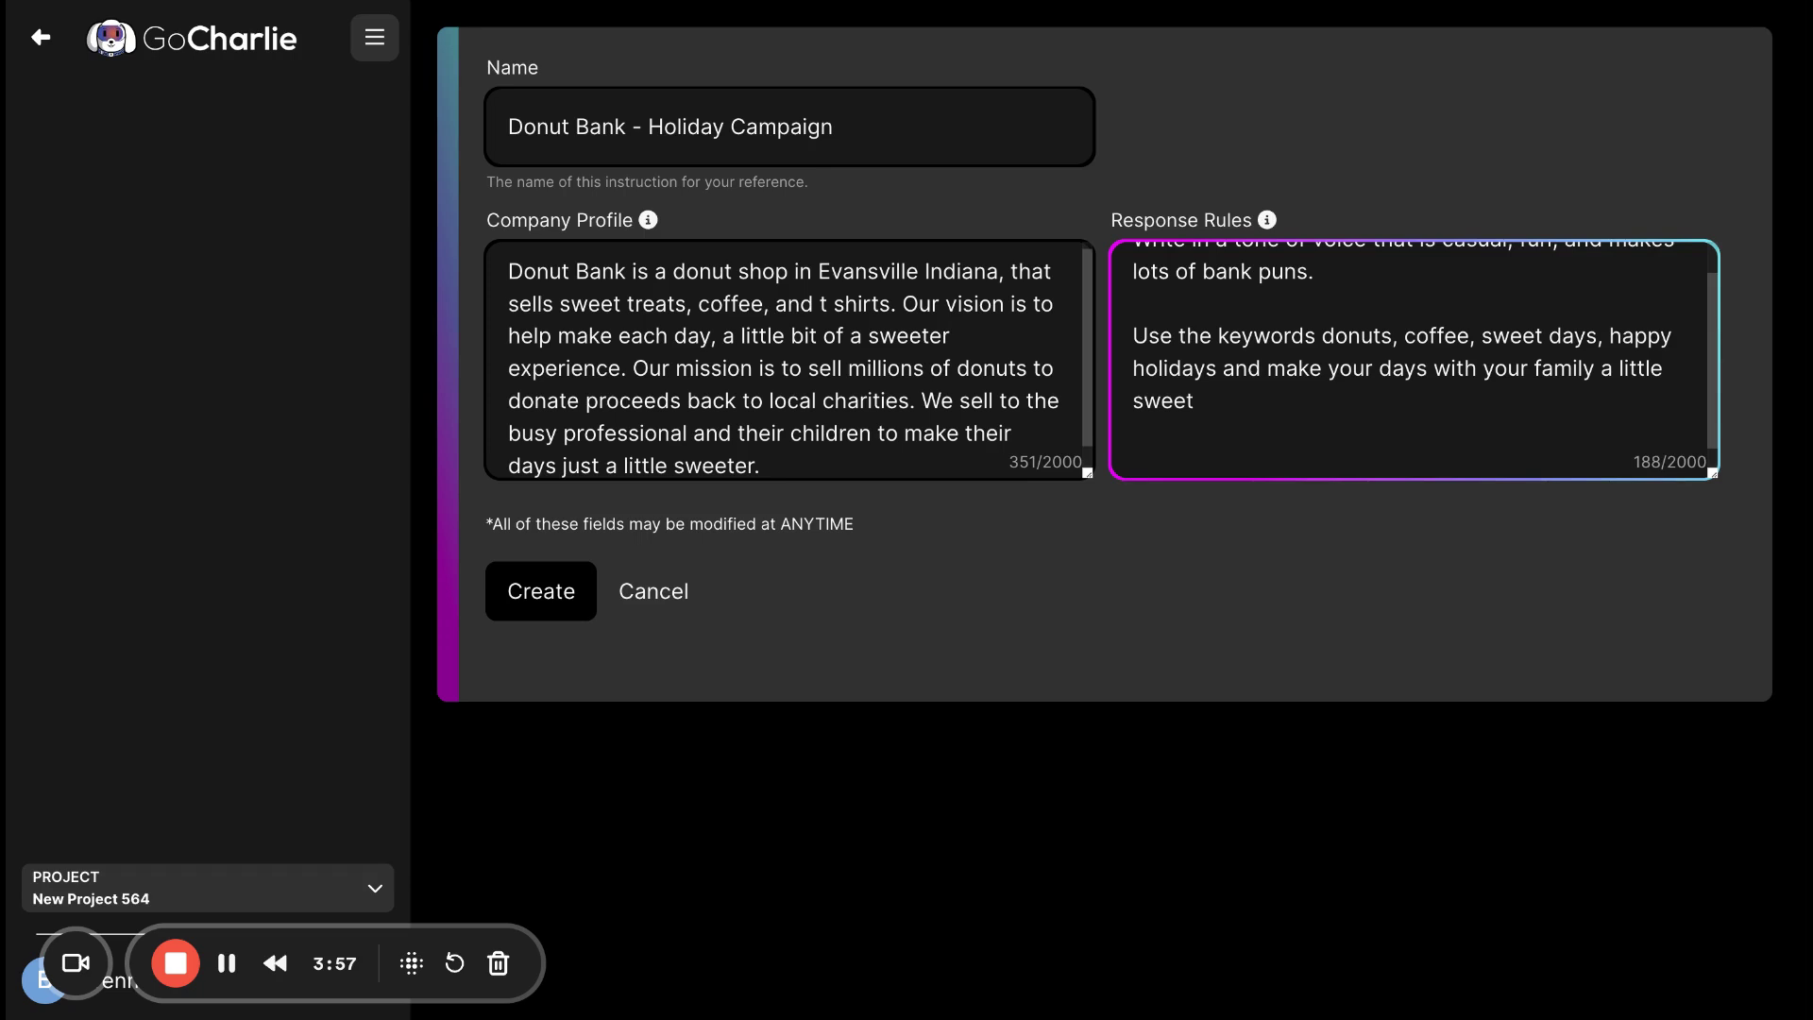
# - Add rules 'Don't talk about carbs' and 'End every message with 3 donut emojis' followed by 🍩🍩🍩
pyautogui.write("Don't talk about ca")
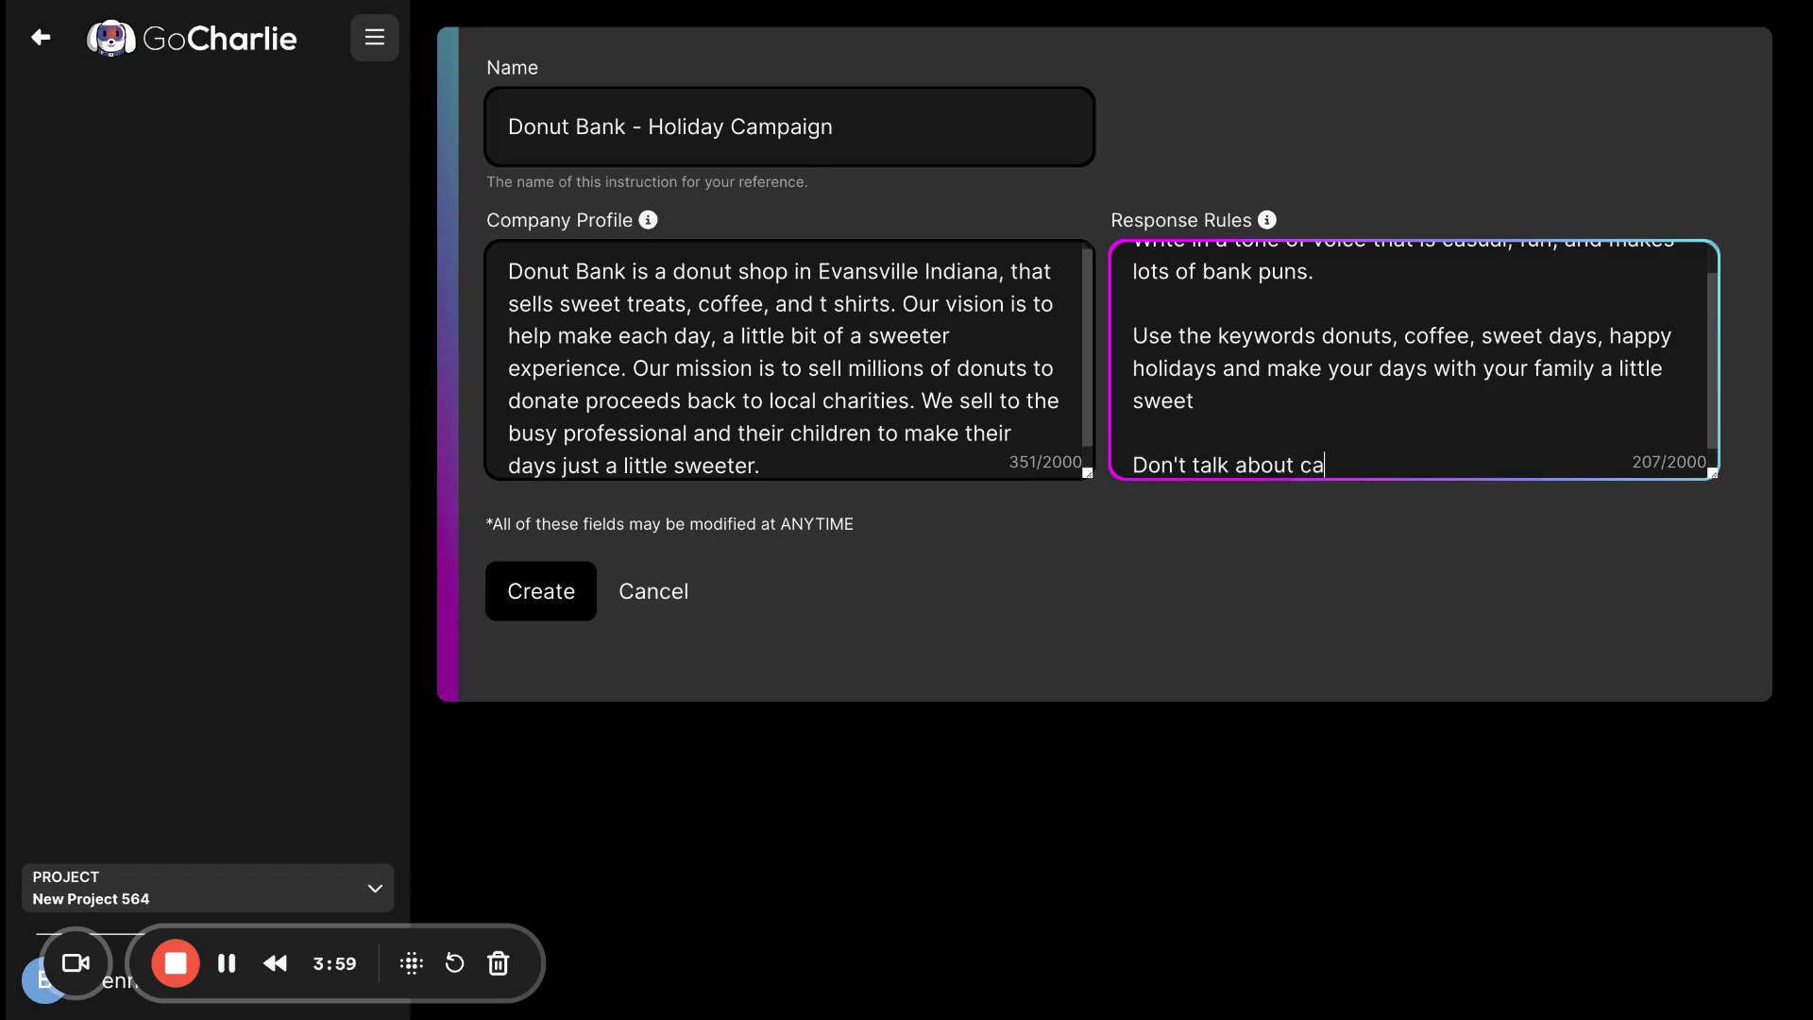
pyautogui.write('rbs')
pyautogui.press('Return')
pyautogui.press('Return')
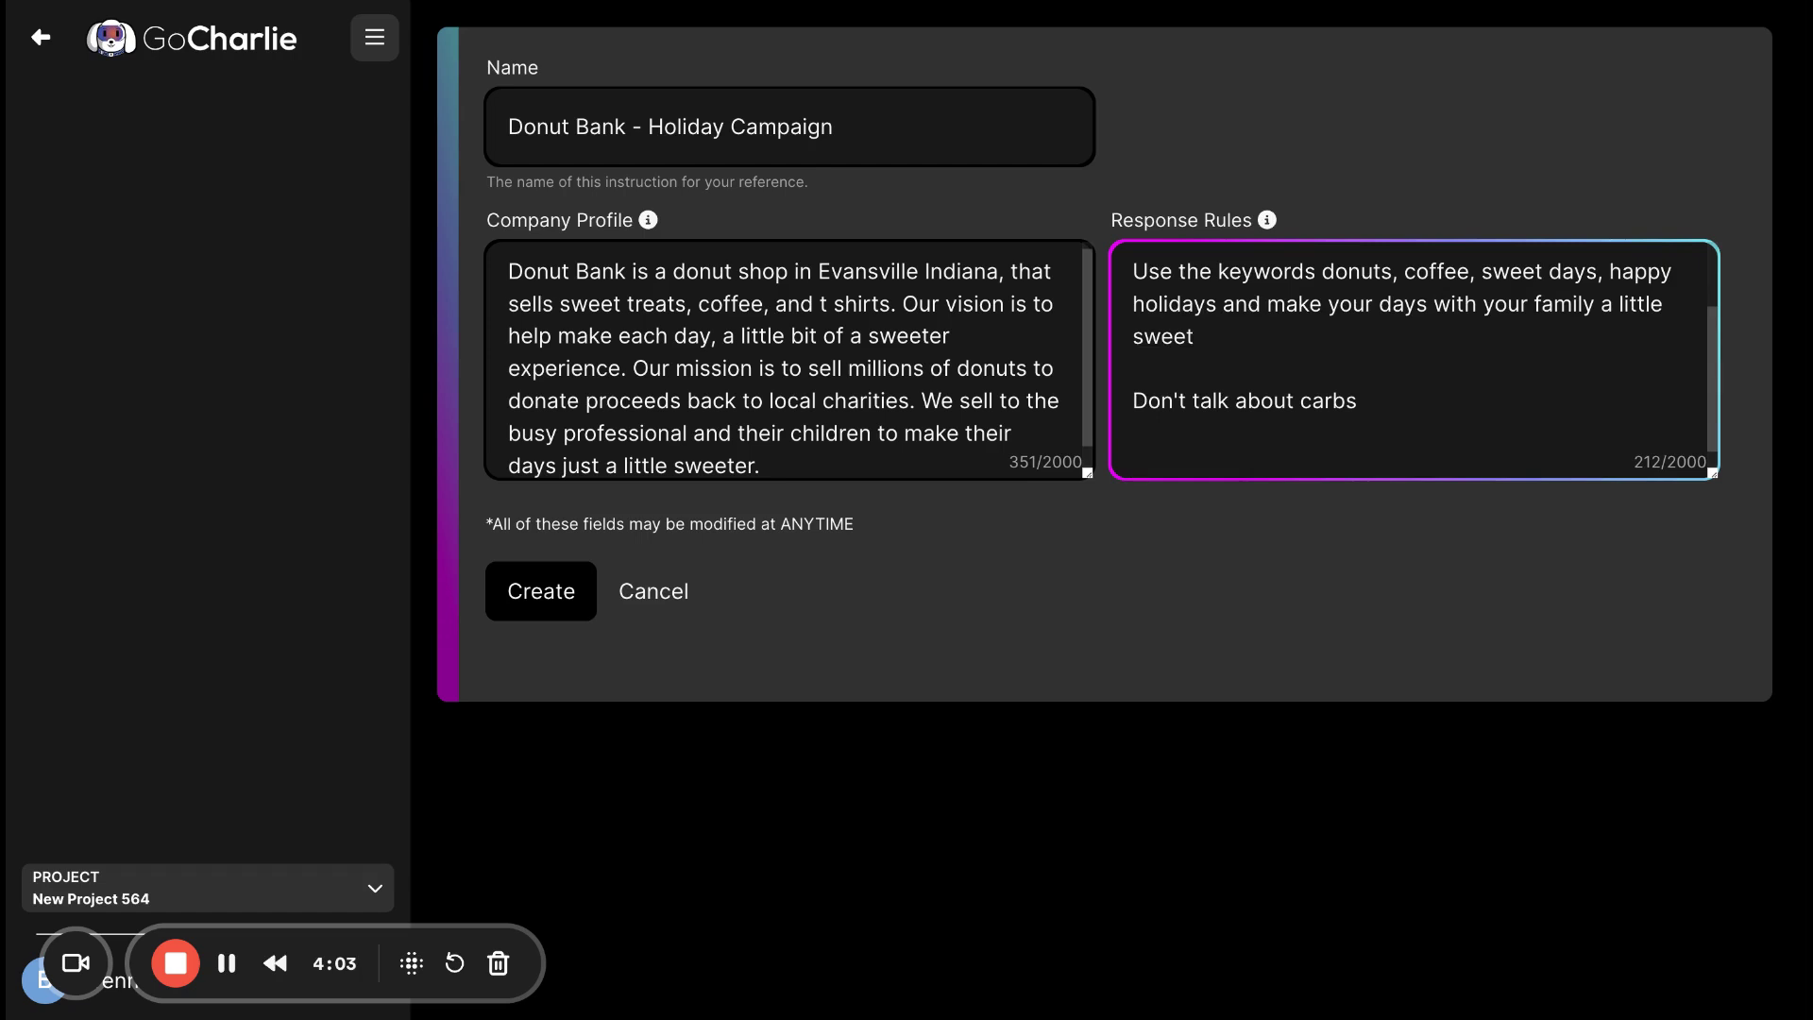
pyautogui.write('End every message with ')
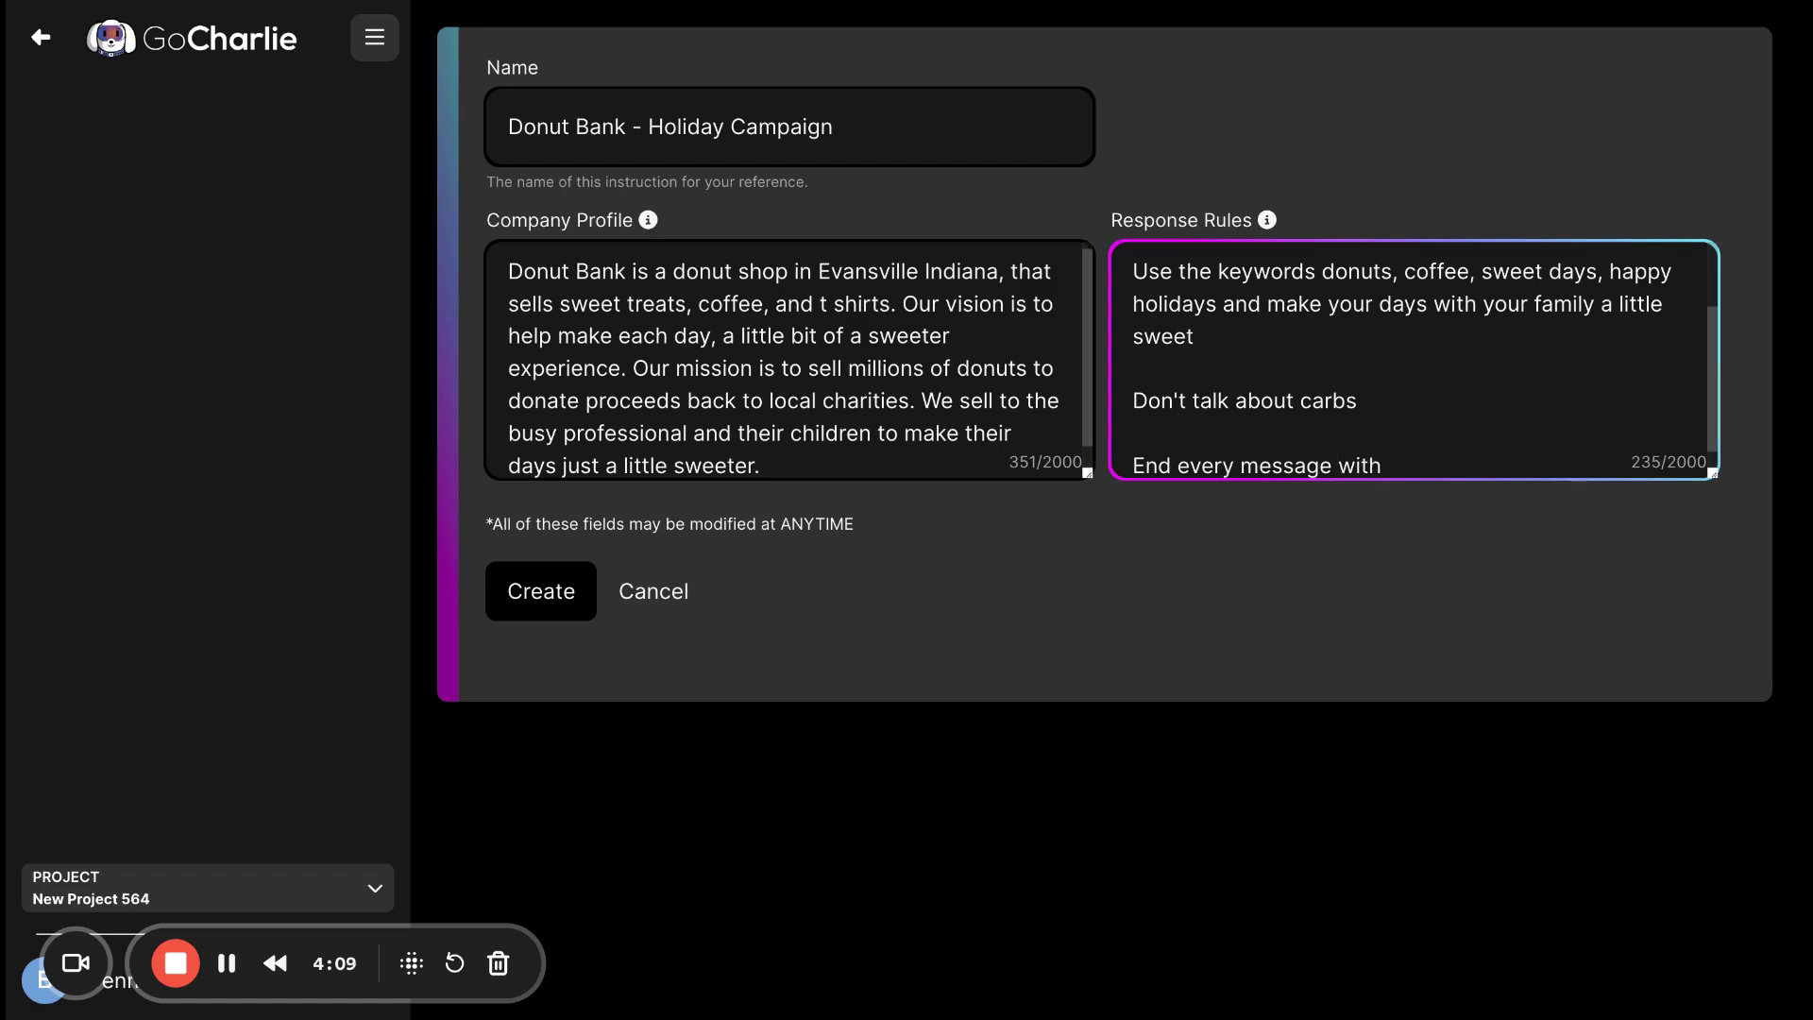
pyautogui.write('3 donut emojis')
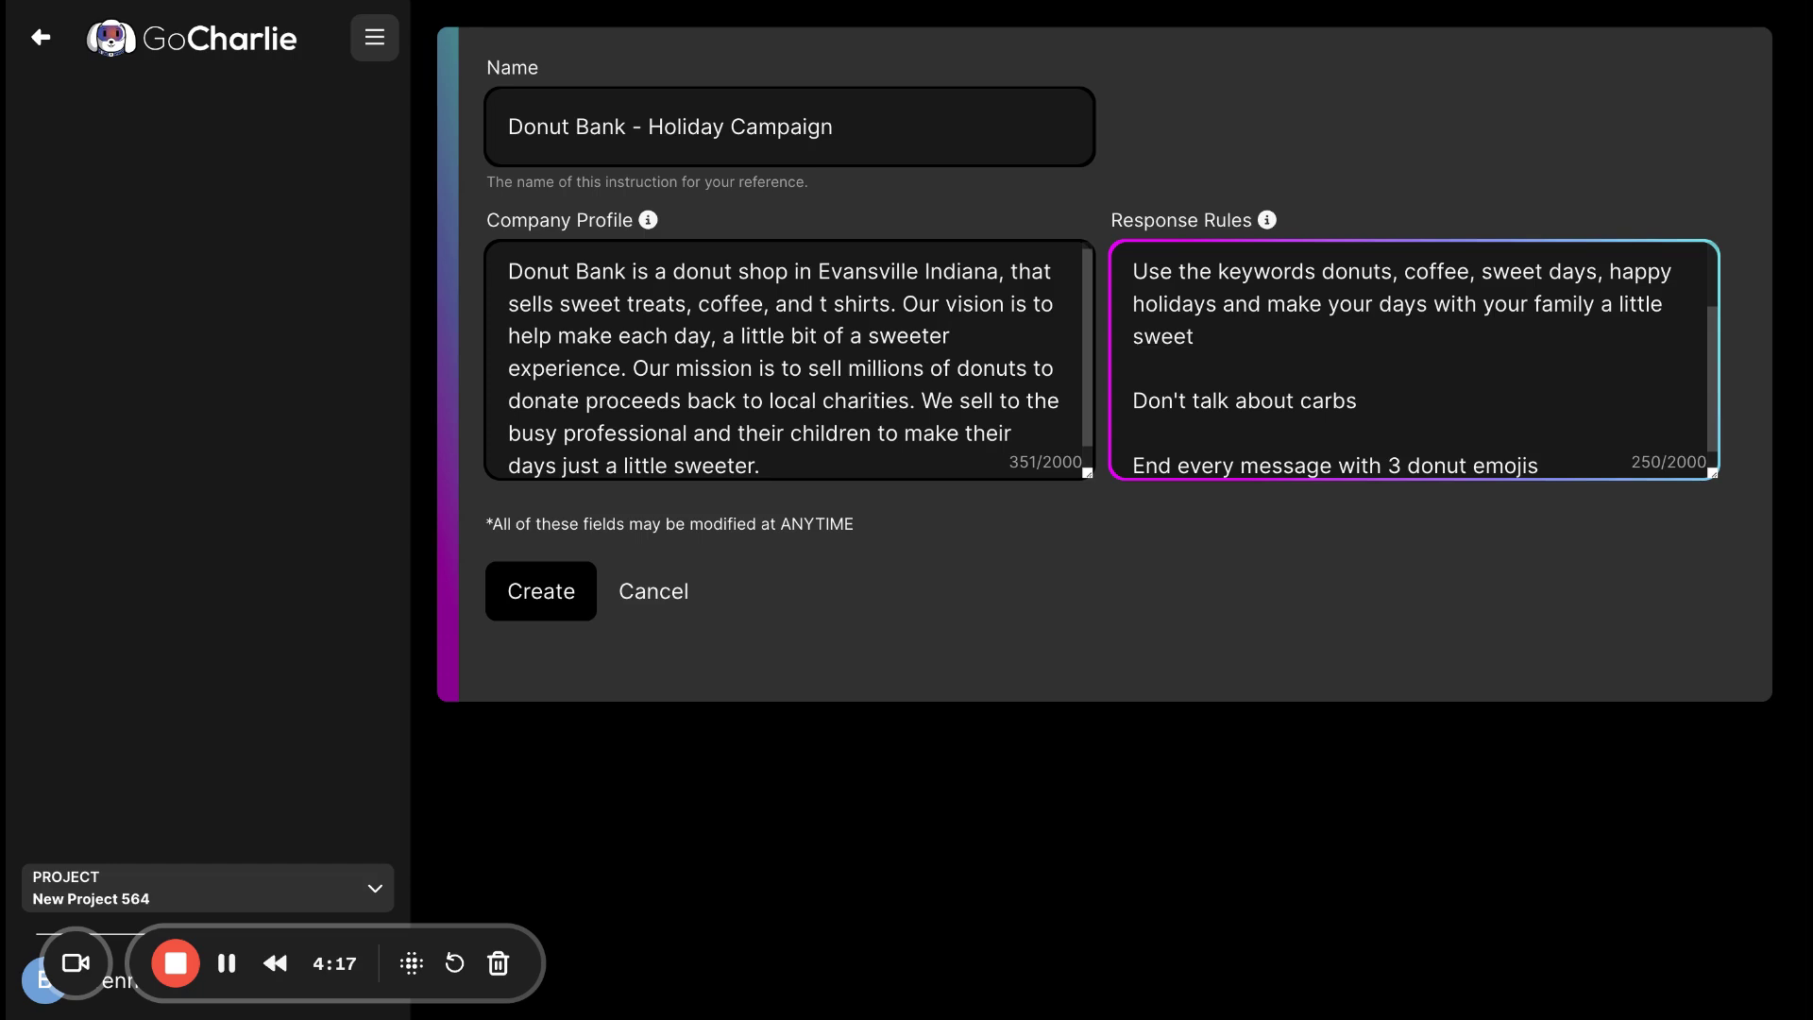
pyautogui.write('🍩🍩🍩')
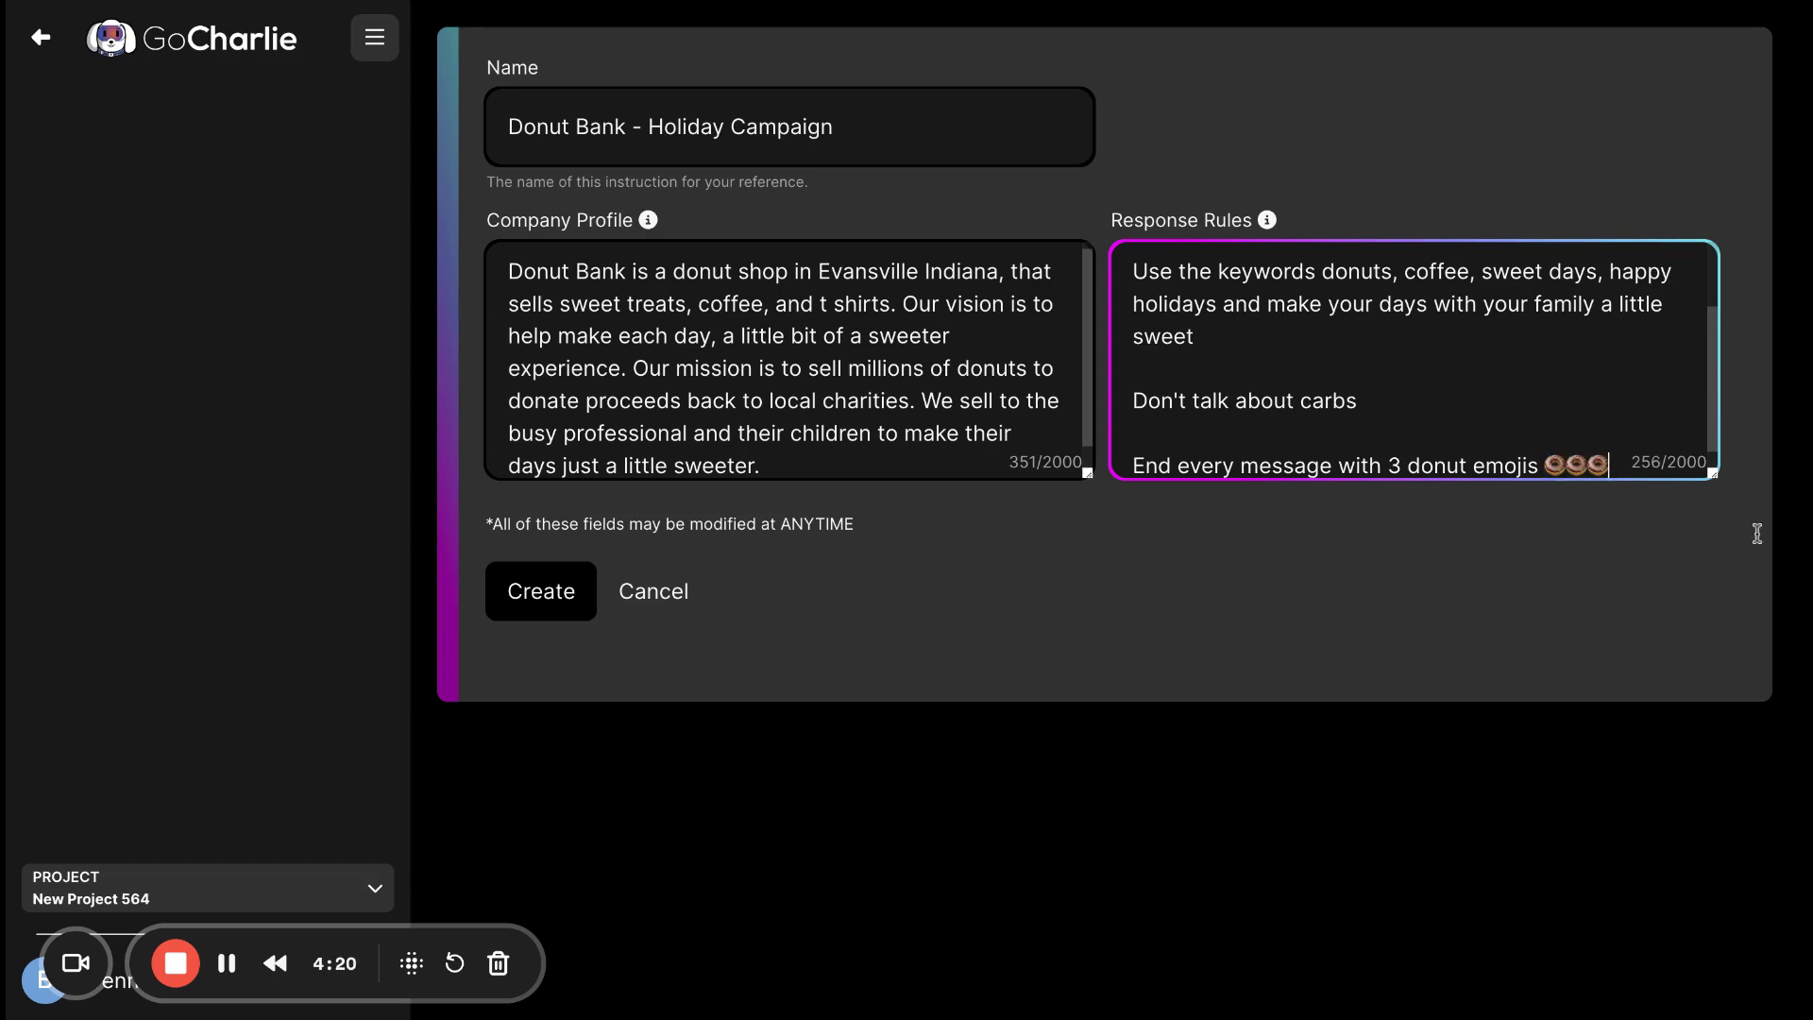
# - Save the brand voice and pick 'Donut Bank - Holiday Campaign' for the Campaign Studio Facebook post
pyautogui.click(555, 593)
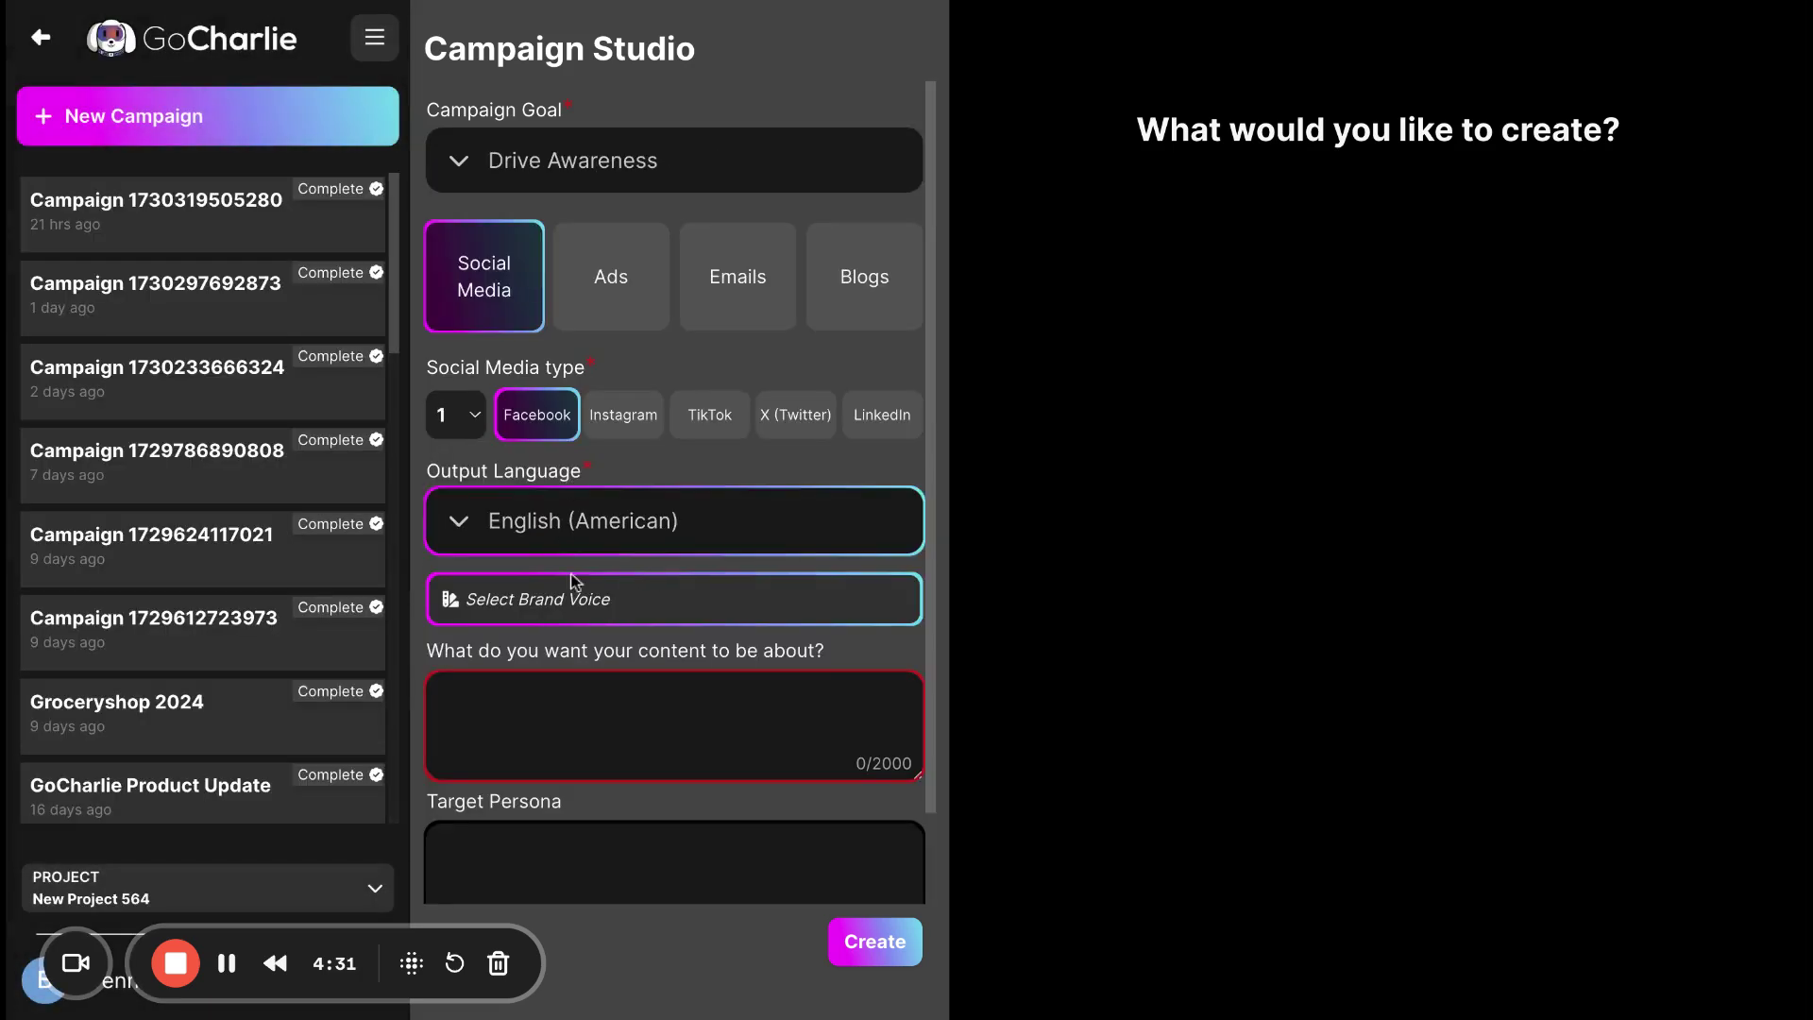
pyautogui.click(576, 614)
pyautogui.scroll(-1, 578, 619)
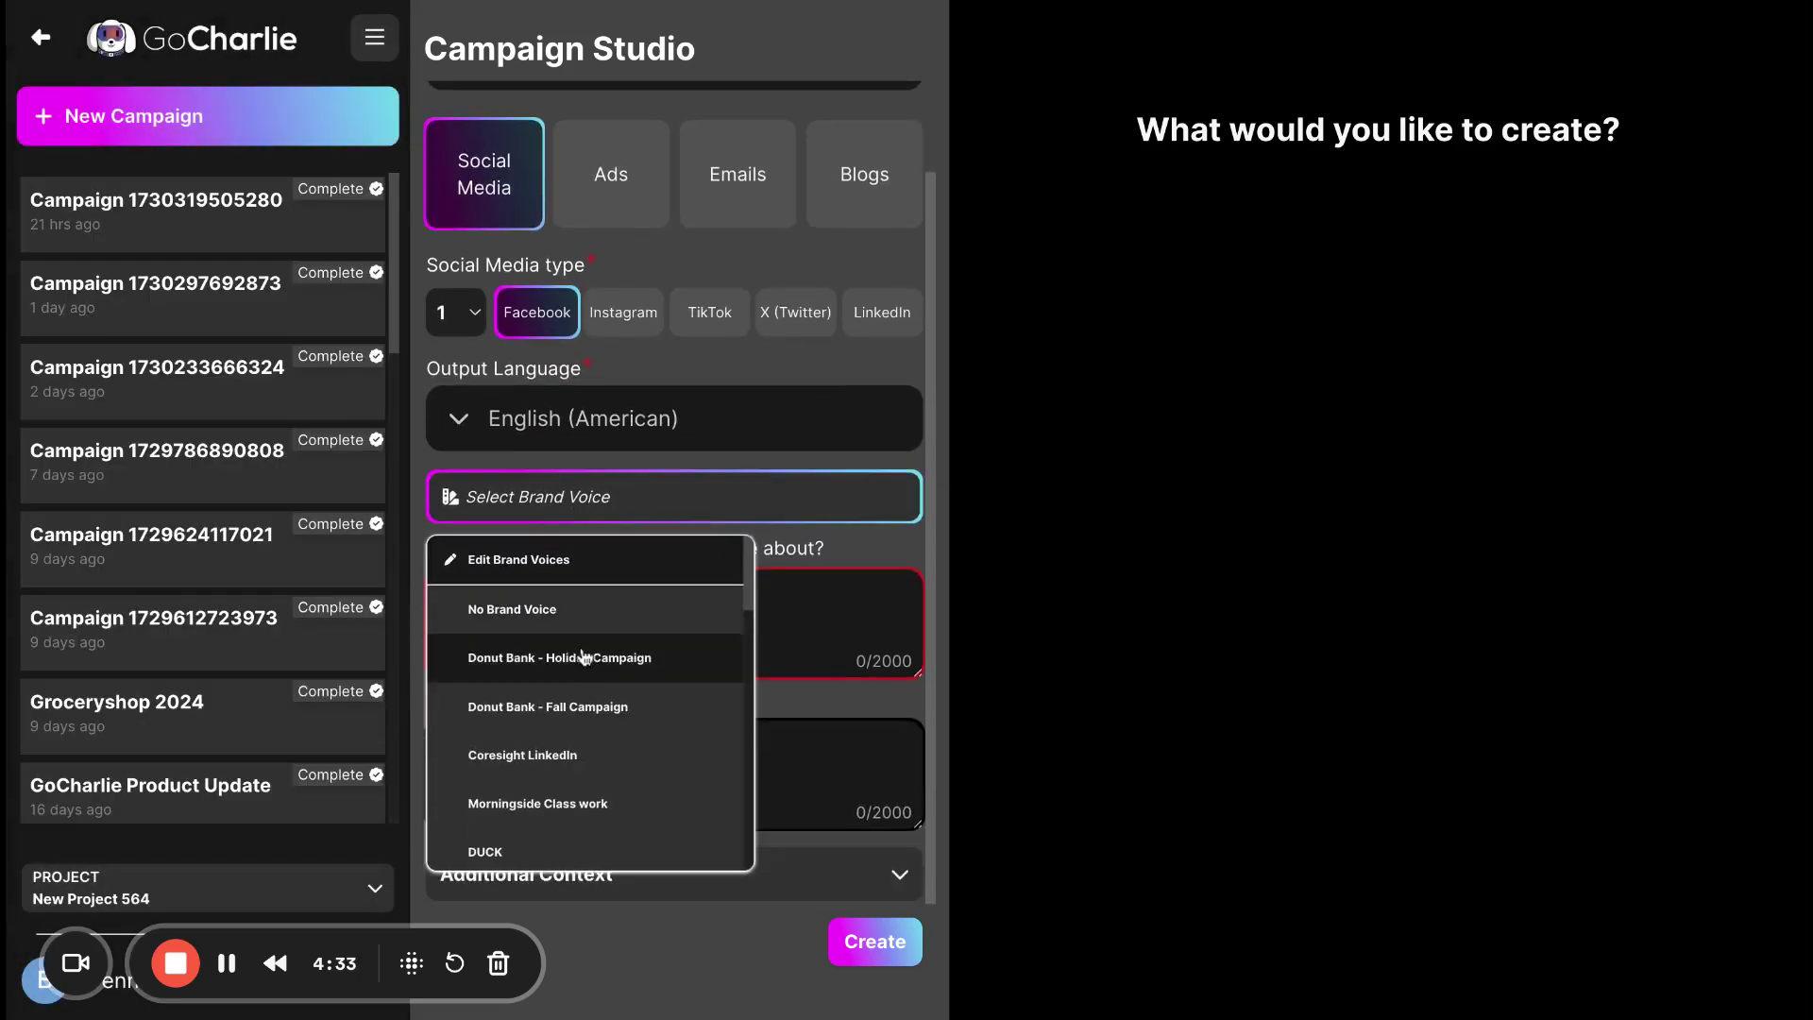
pyautogui.click(584, 661)
pyautogui.click(607, 496)
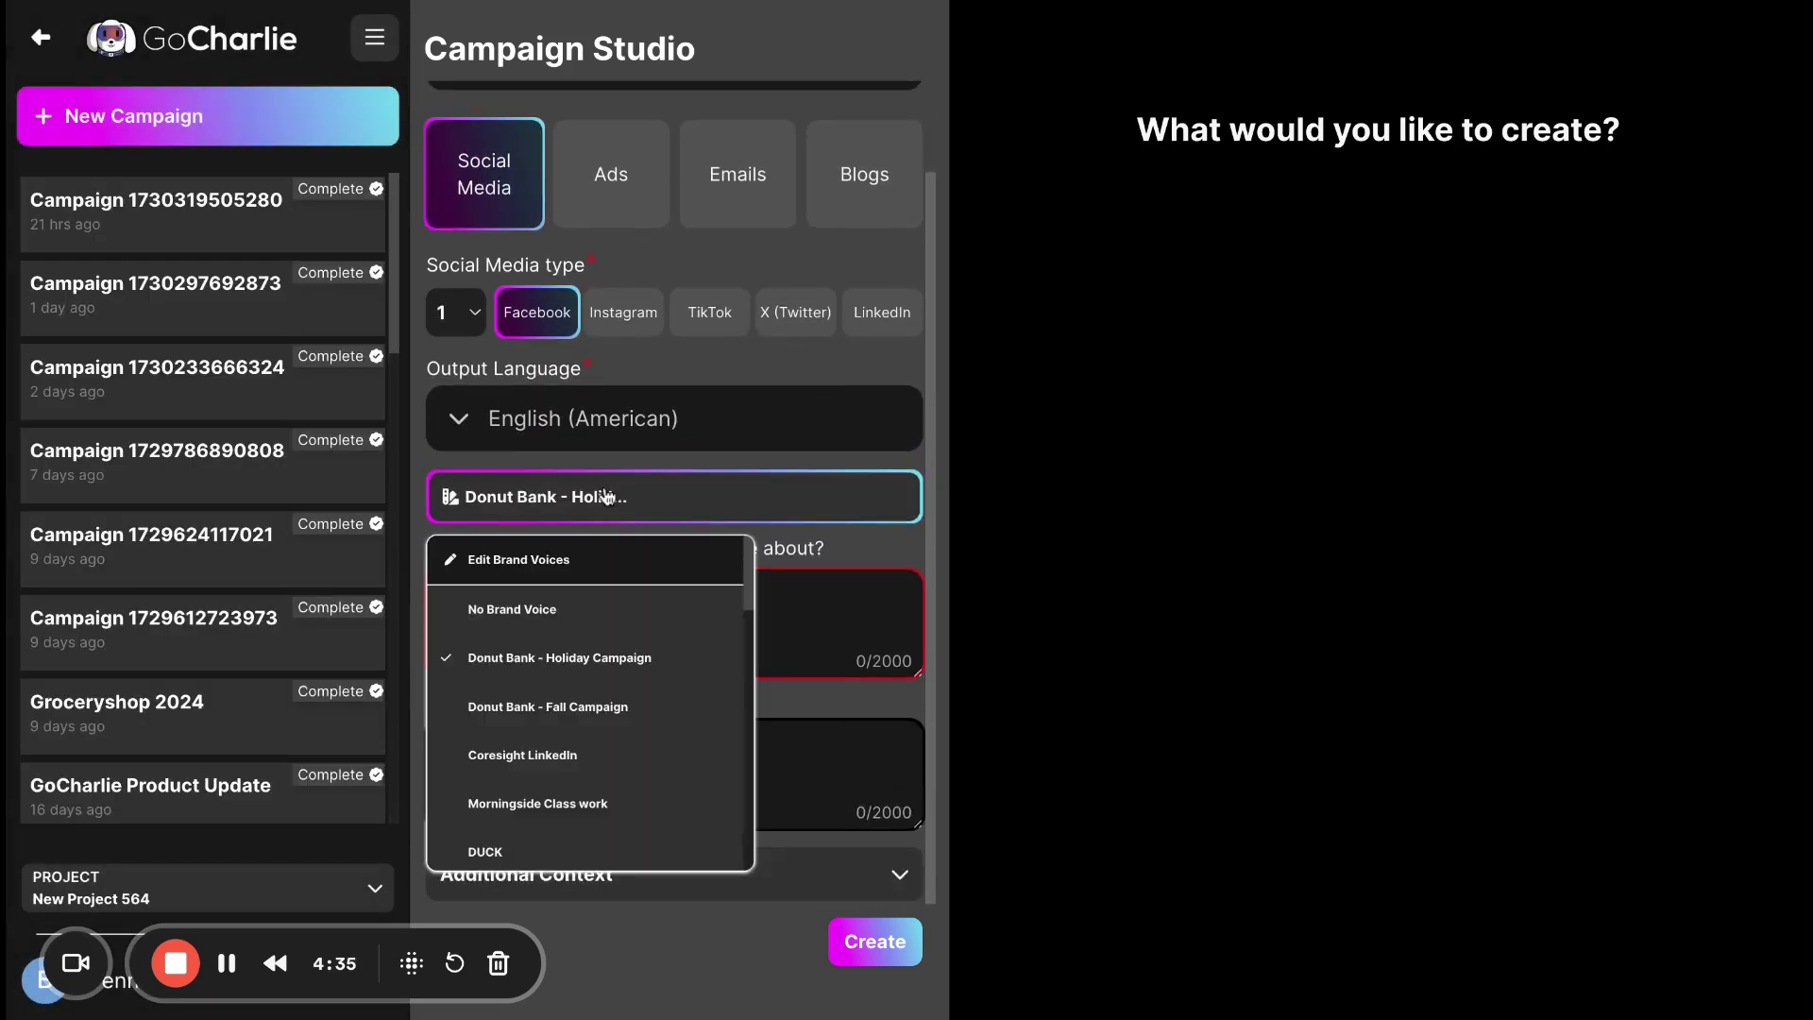
pyautogui.click(564, 658)
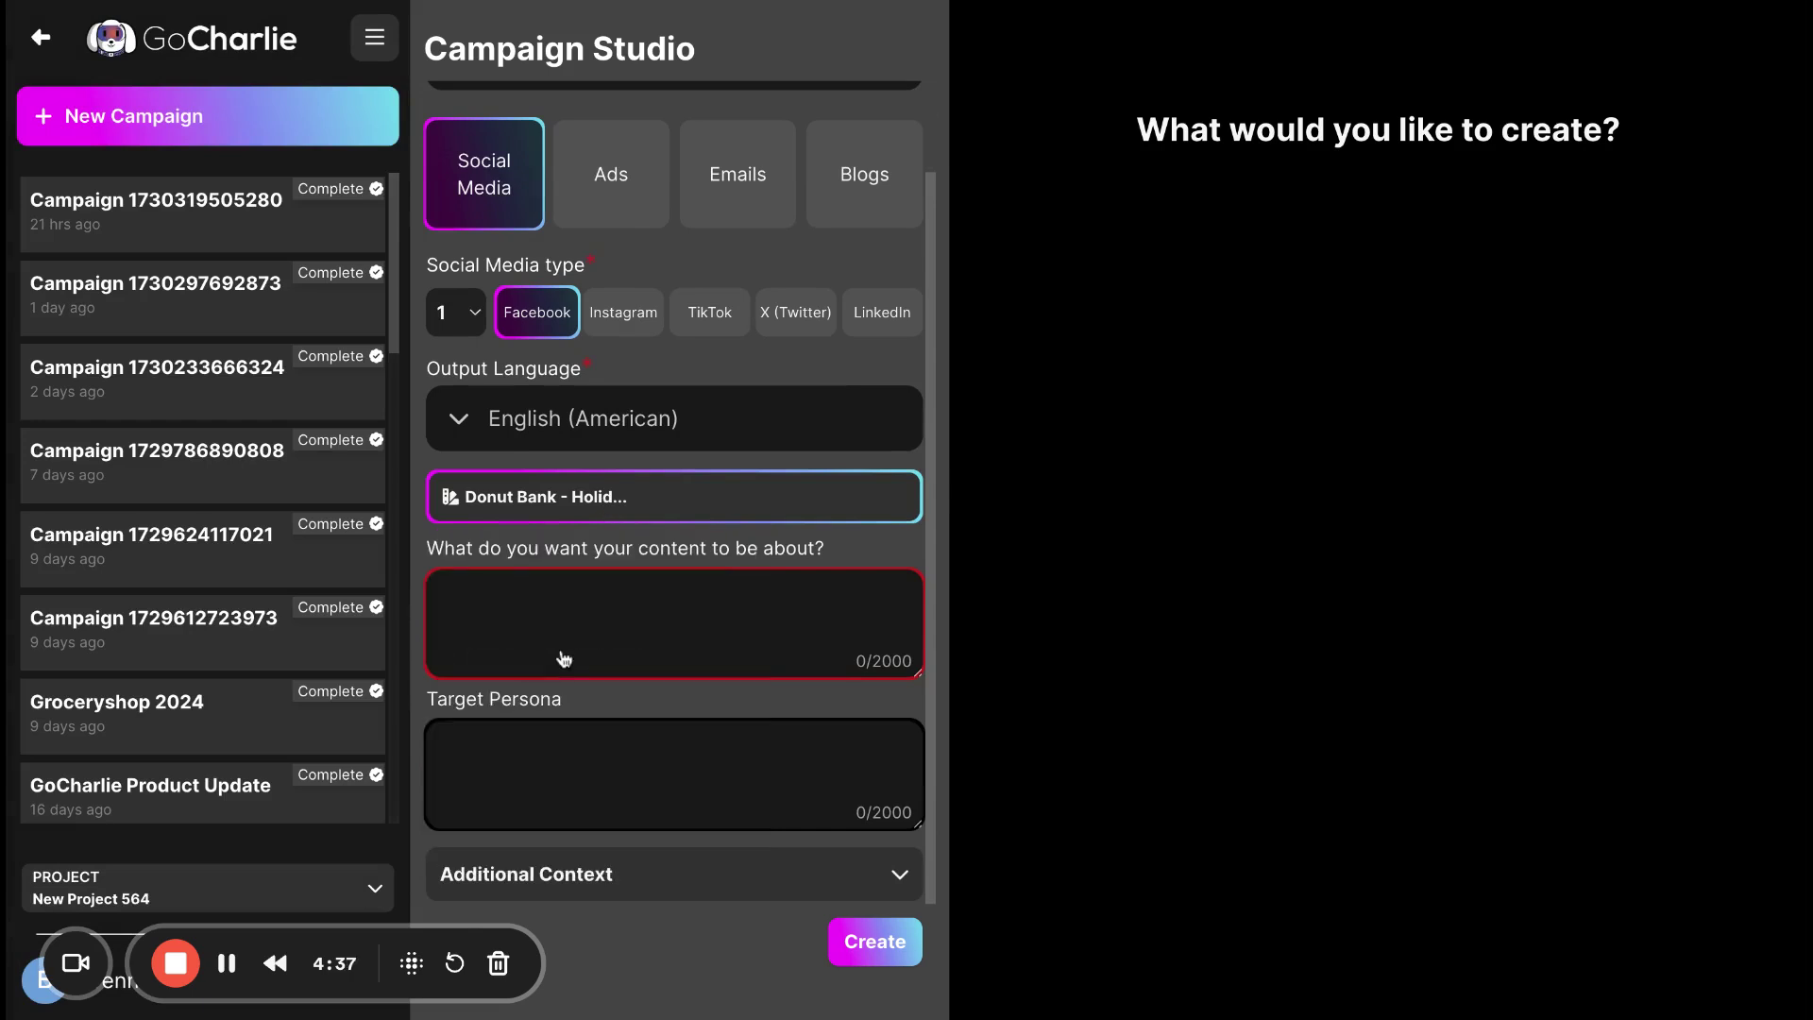